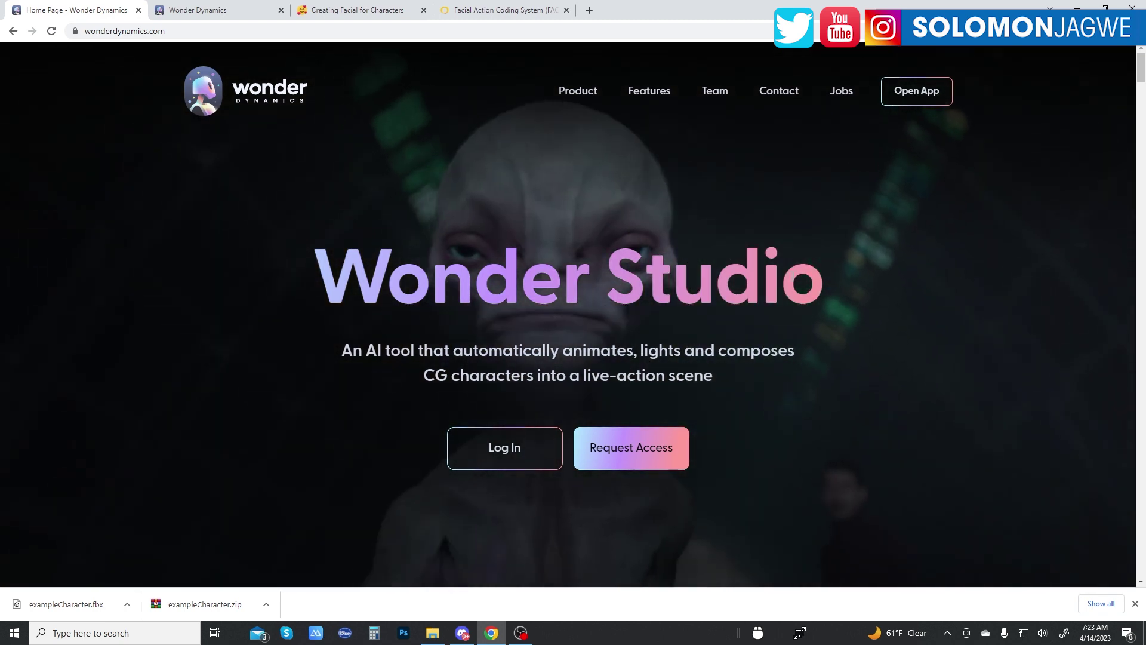
- Switch to Wonder Studio and show My Projects, with Solo Skateboard, Solo Basketball and Solo Test 001 processing
scroll(806, 257, down, 3)
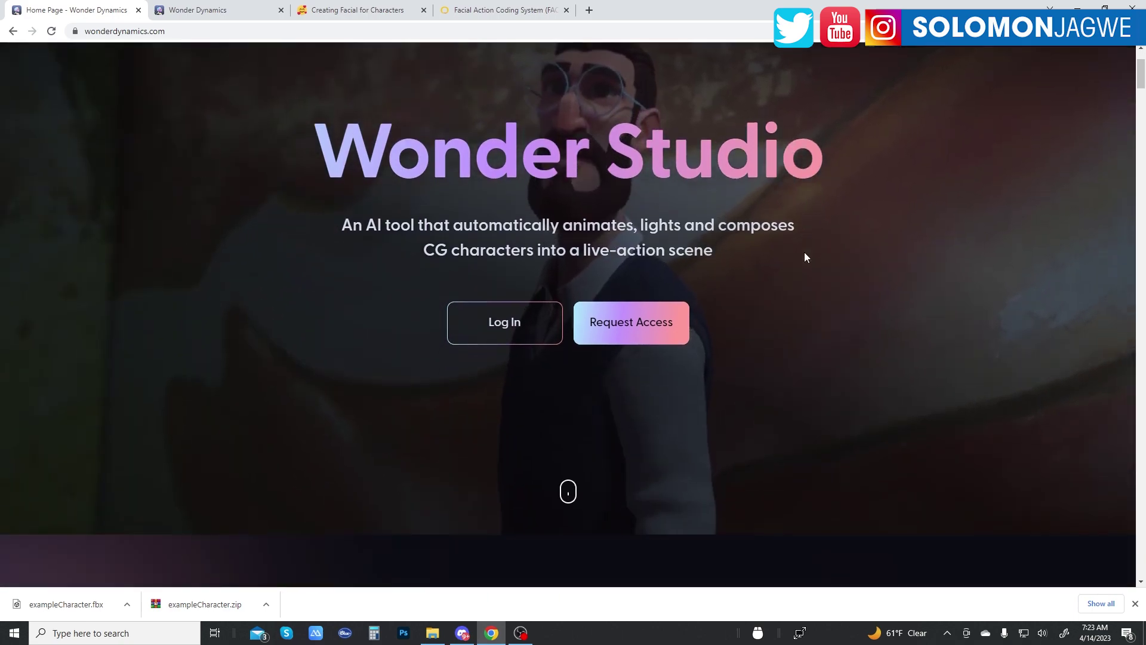
scroll(805, 257, down, 10)
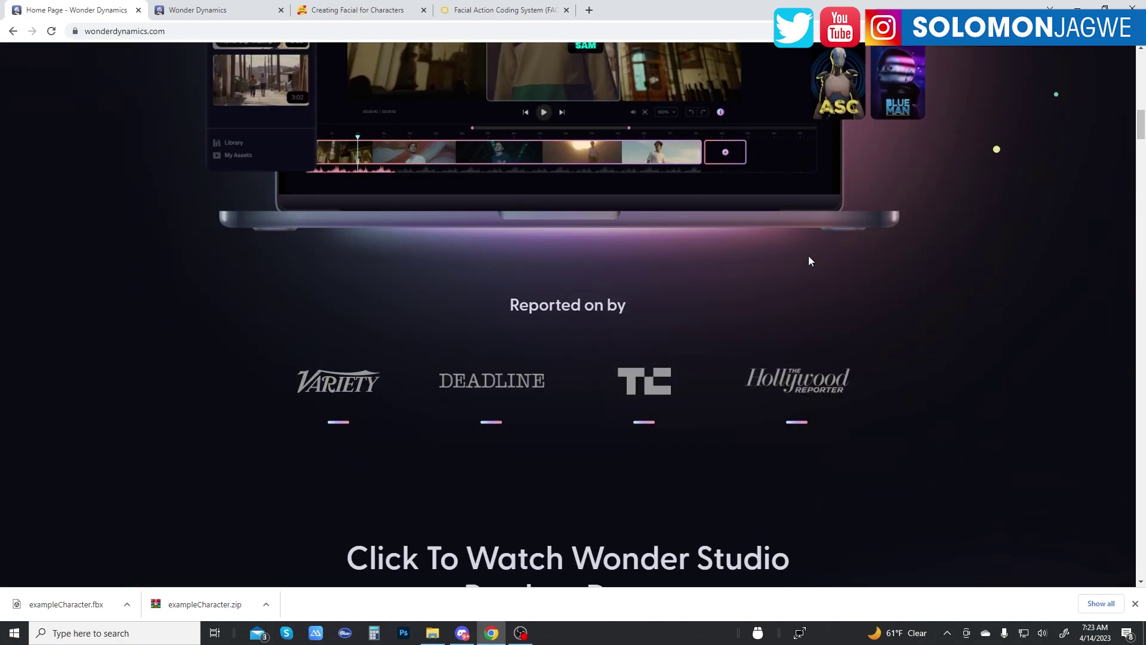
scroll(808, 276, up, 15)
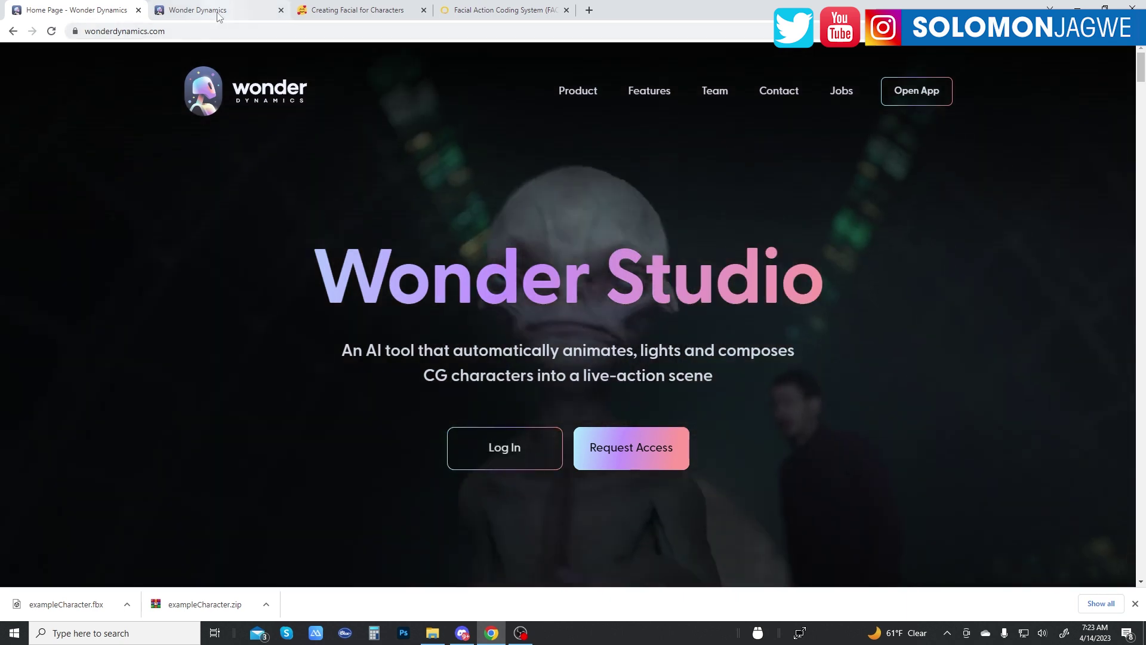
click(218, 13)
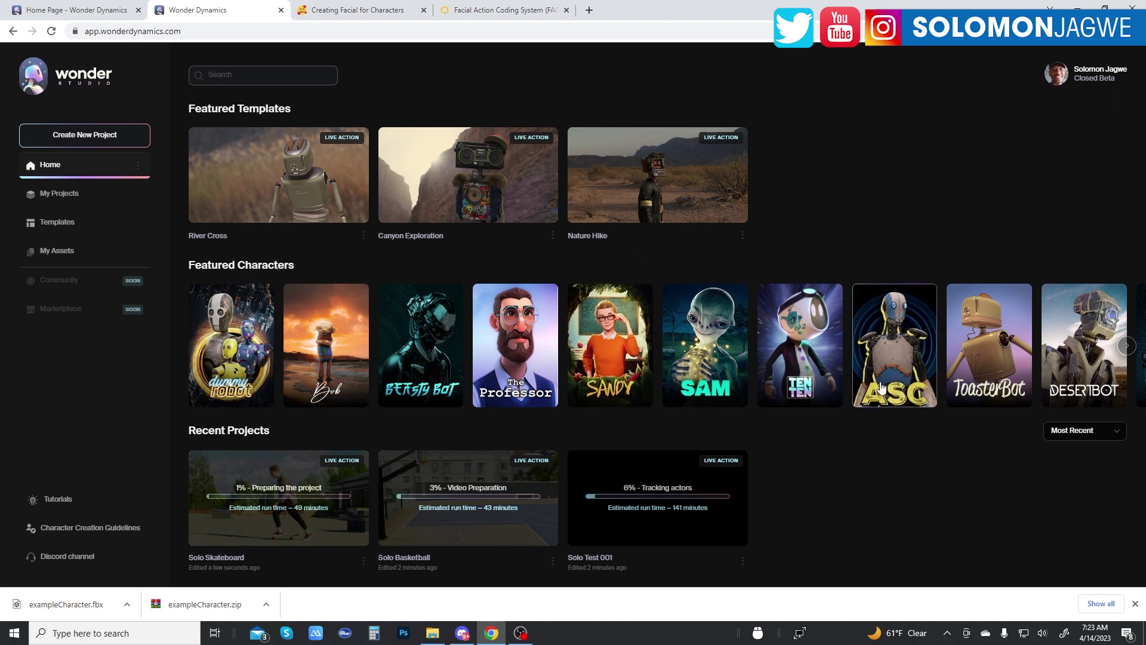
scroll(926, 505, down, 1)
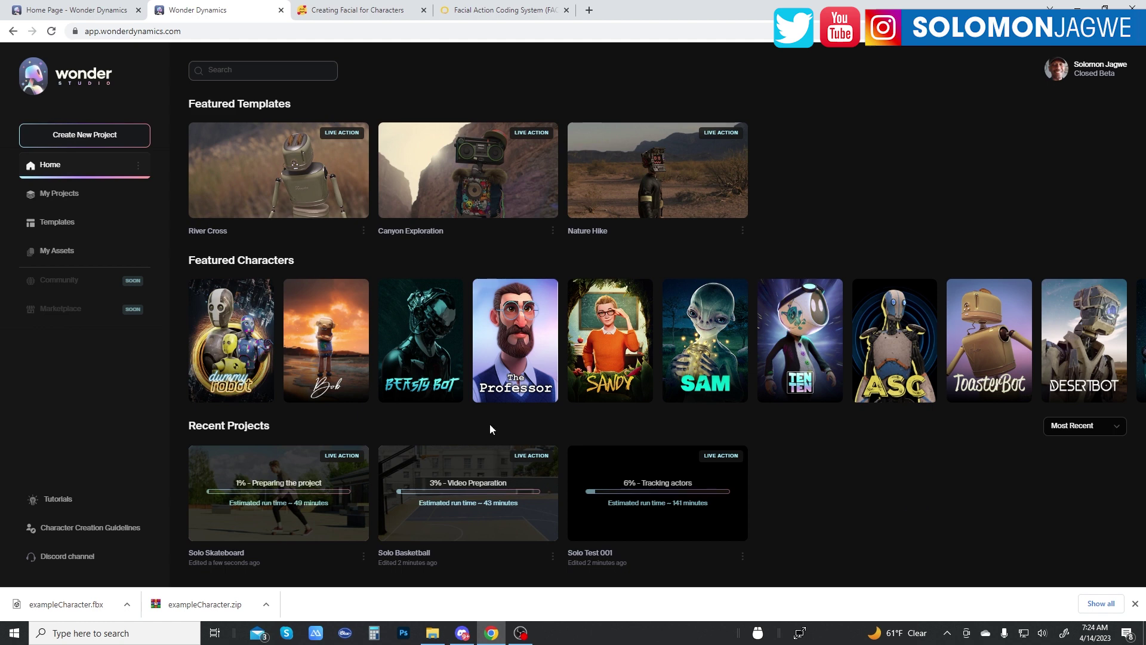
click(60, 196)
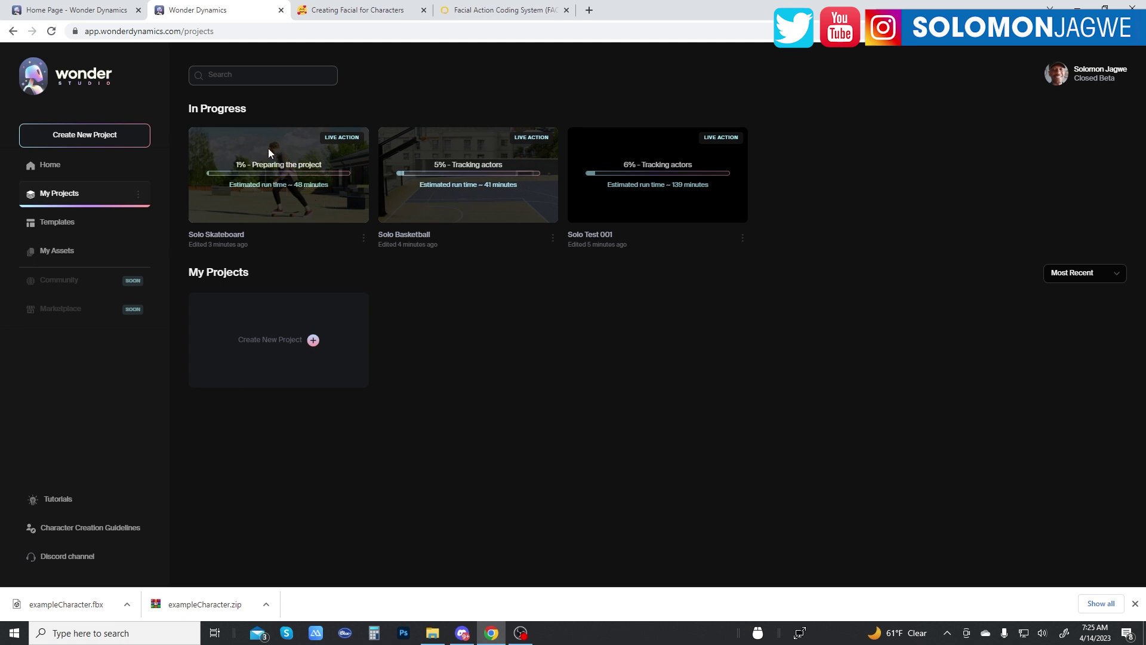
- On the Templates grid, preview and close the River Cross, Nature Hike and Canyon Exploration templates
click(56, 228)
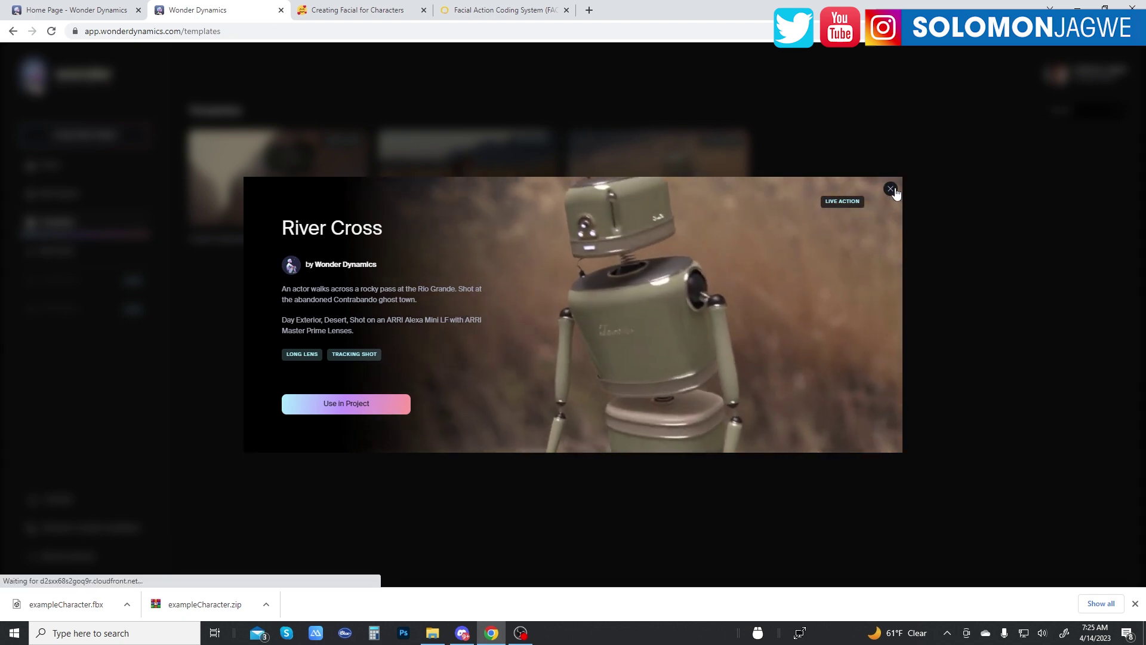
click(892, 190)
click(480, 210)
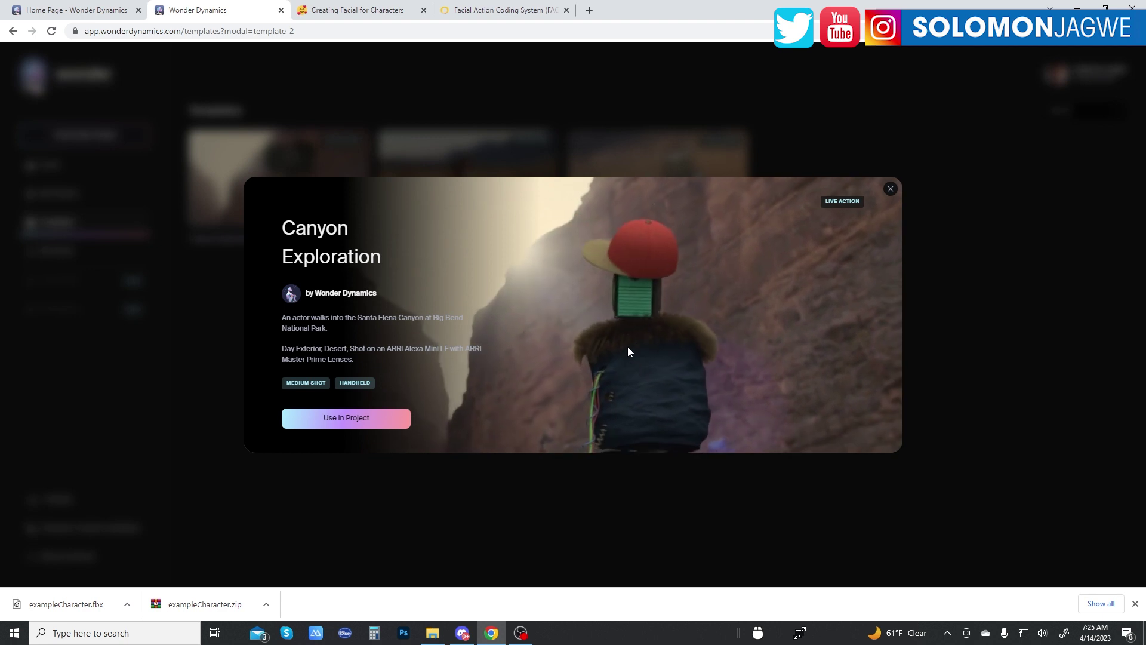
click(891, 189)
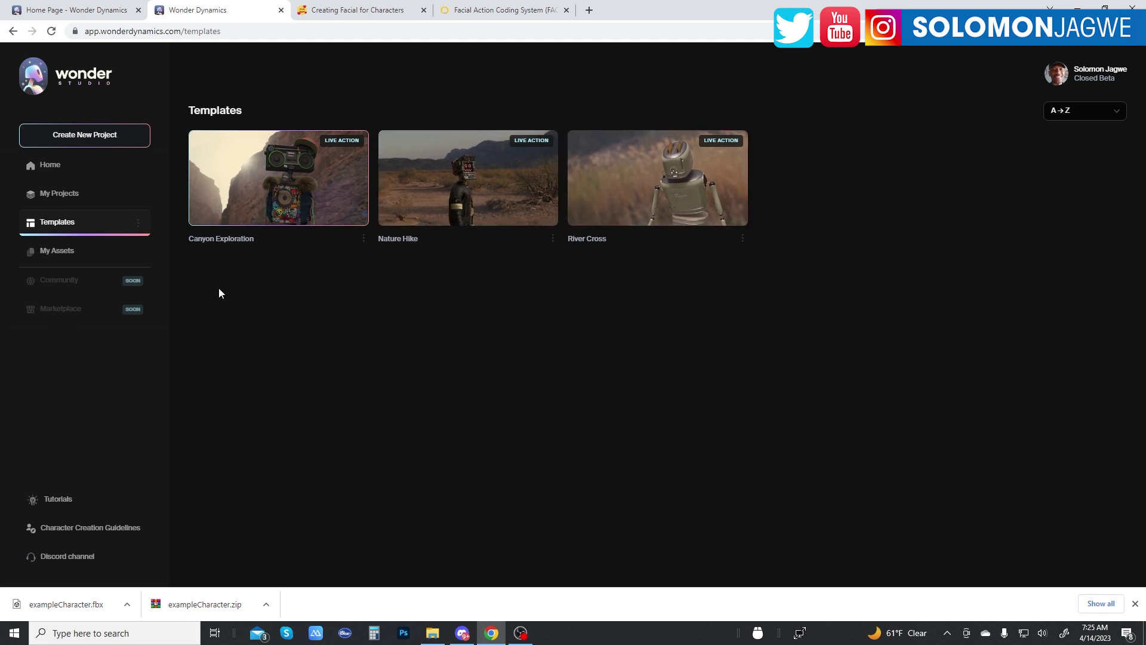
- Open My Assets to list the six completed My Videos clips
click(60, 250)
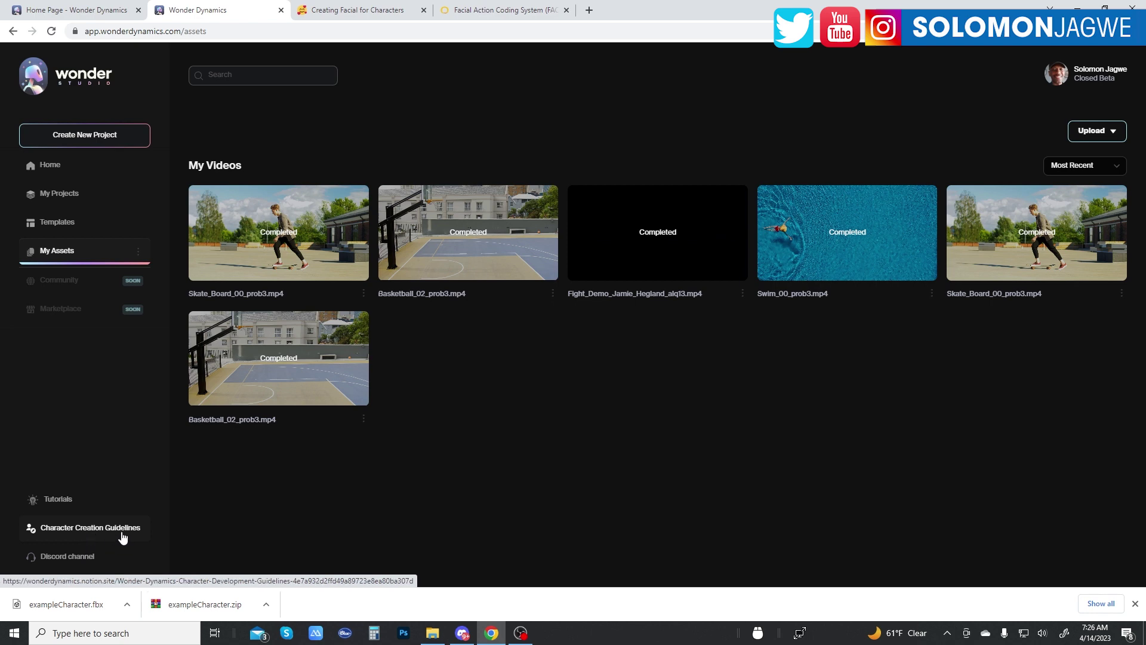
- Open the Creating Facial for Characters guide and scroll down through the Facial Shapes gallery
click(380, 14)
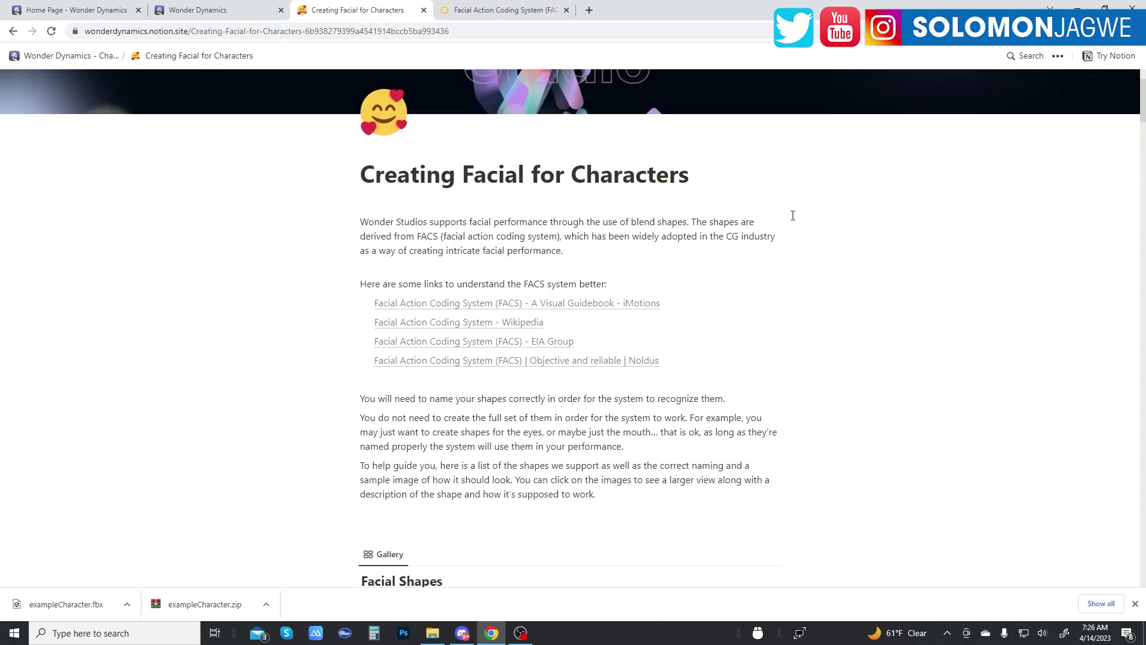
scroll(792, 213, down, 5)
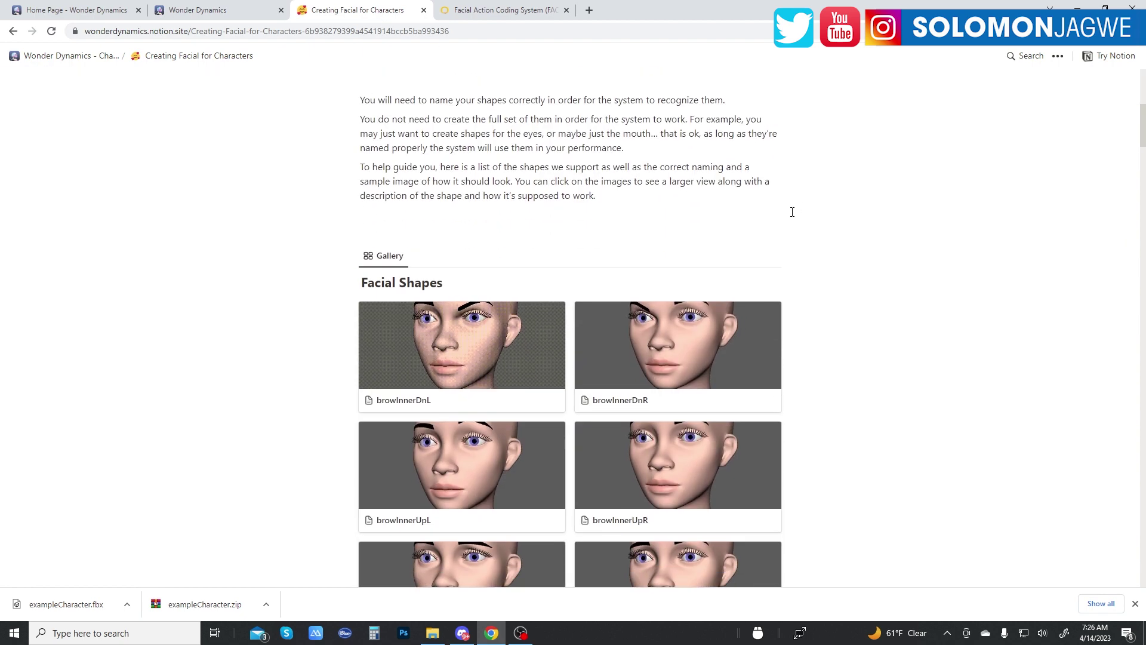
scroll(792, 212, down, 2)
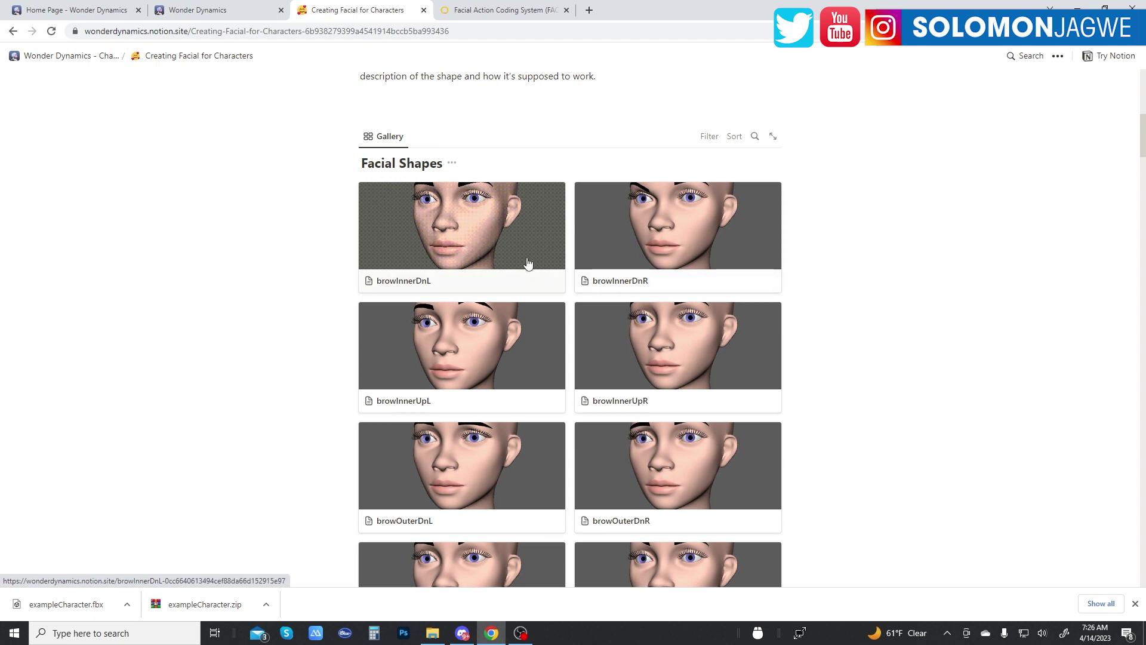
scroll(536, 260, down, 1)
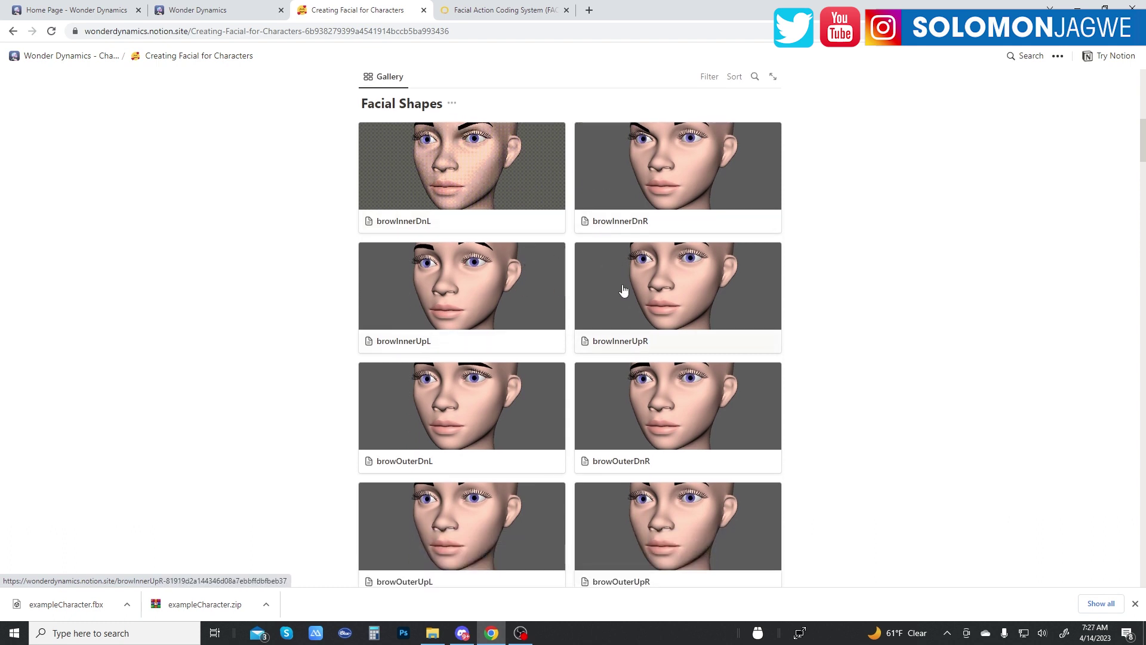
scroll(651, 315, down, 3)
scroll(658, 317, down, 1)
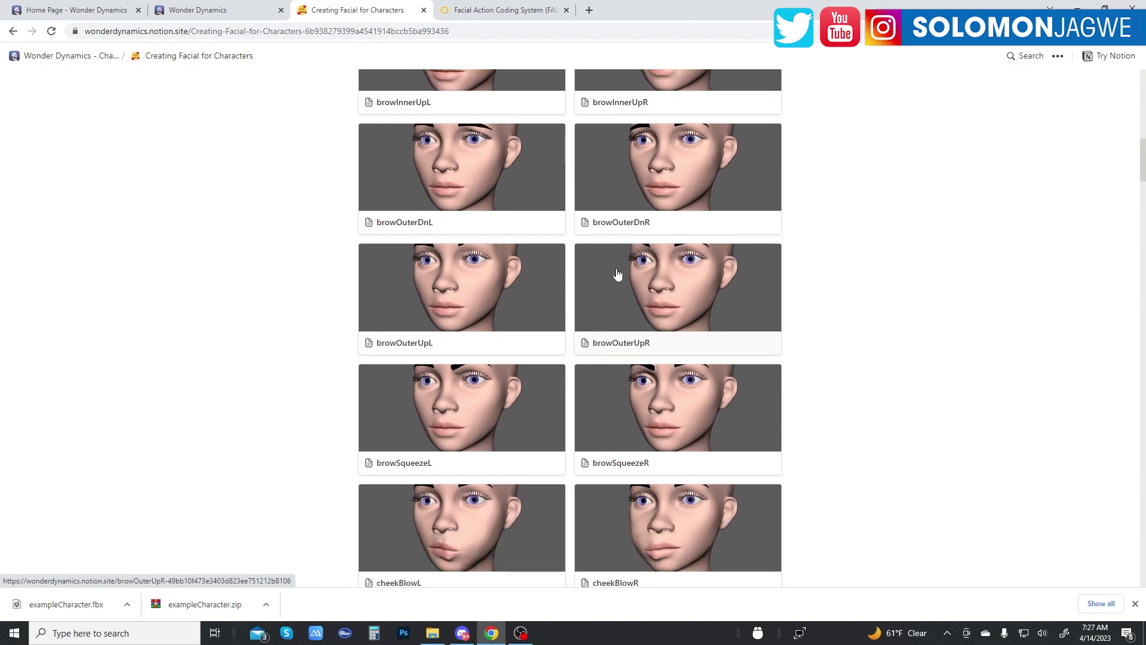
scroll(618, 274, down, 20)
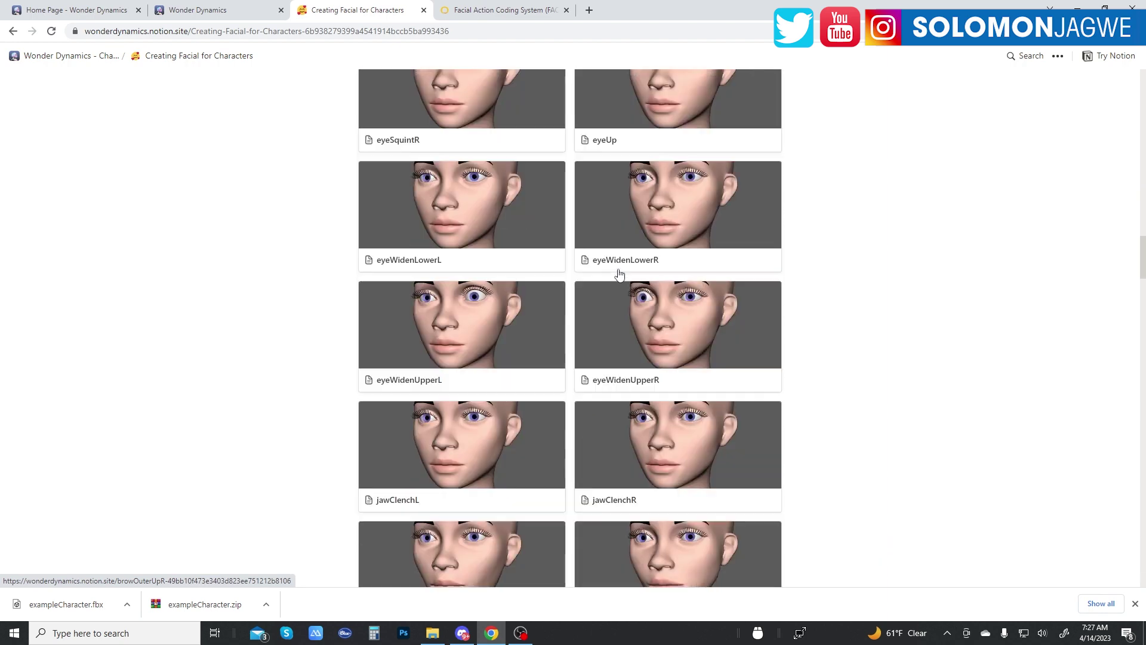
scroll(619, 274, down, 20)
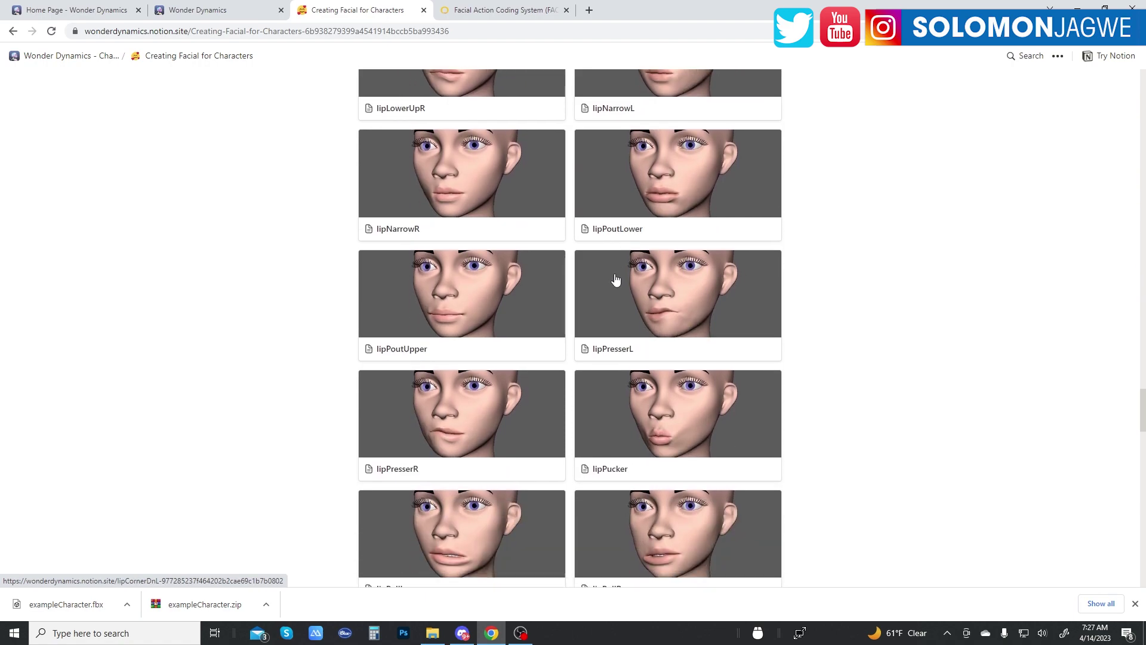
scroll(616, 280, down, 20)
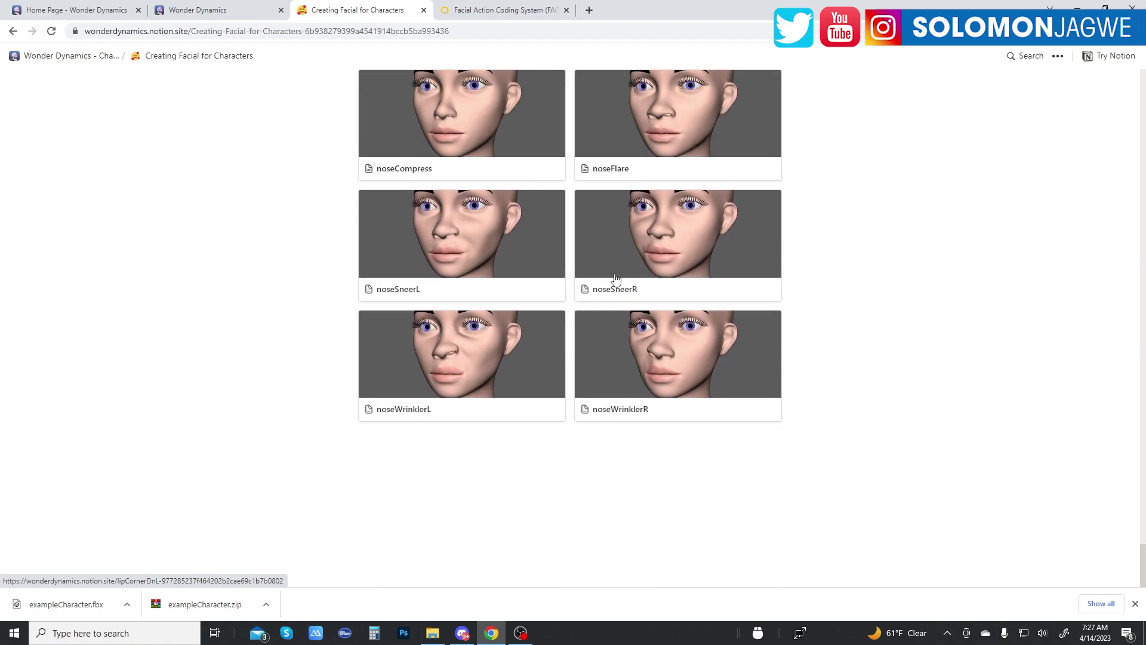
scroll(746, 374, up, 2)
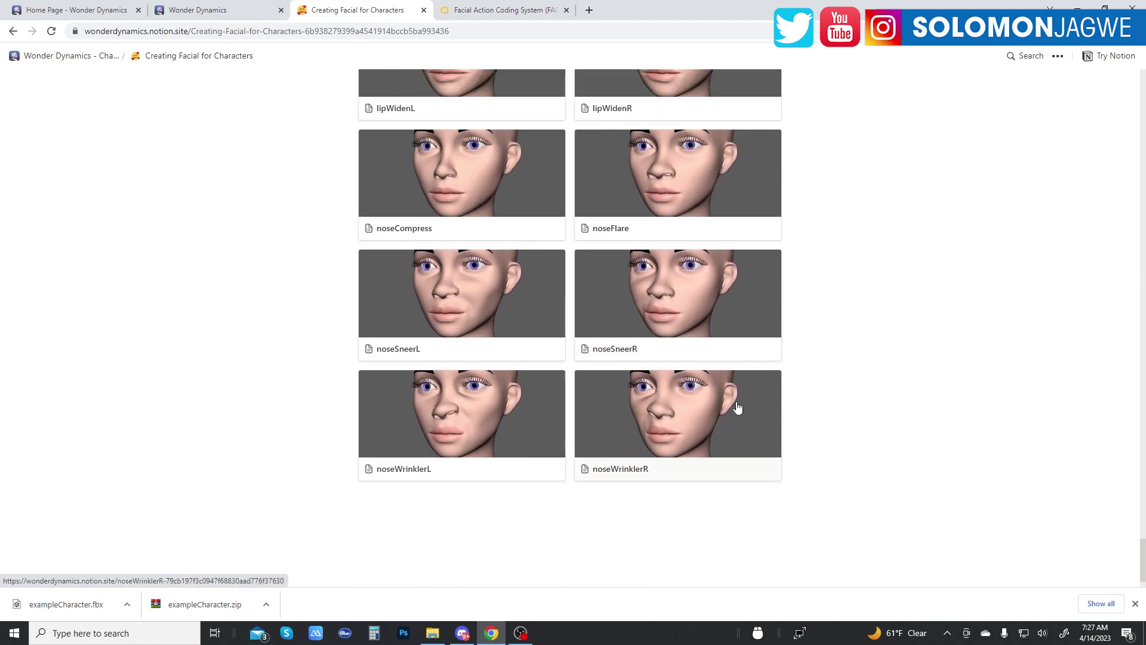
scroll(737, 323, up, 4)
scroll(725, 353, down, 3)
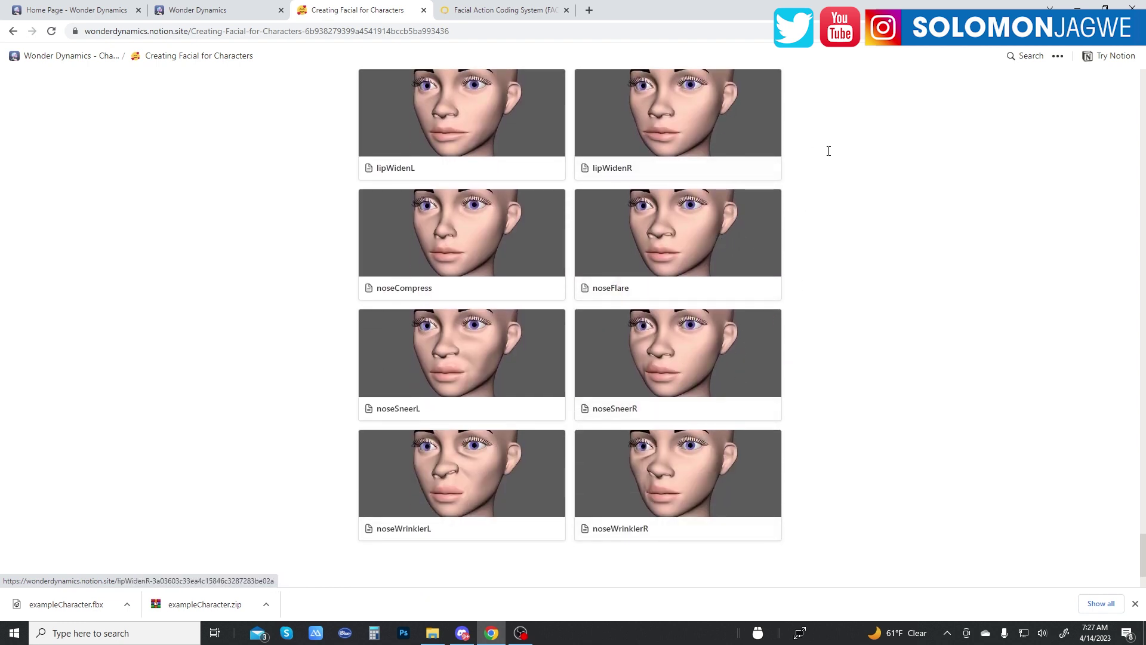
- Scroll back up to the FACS reference links and shape-naming notes above the gallery
scroll(826, 148, up, 4)
scroll(826, 217, up, 4)
scroll(862, 230, up, 4)
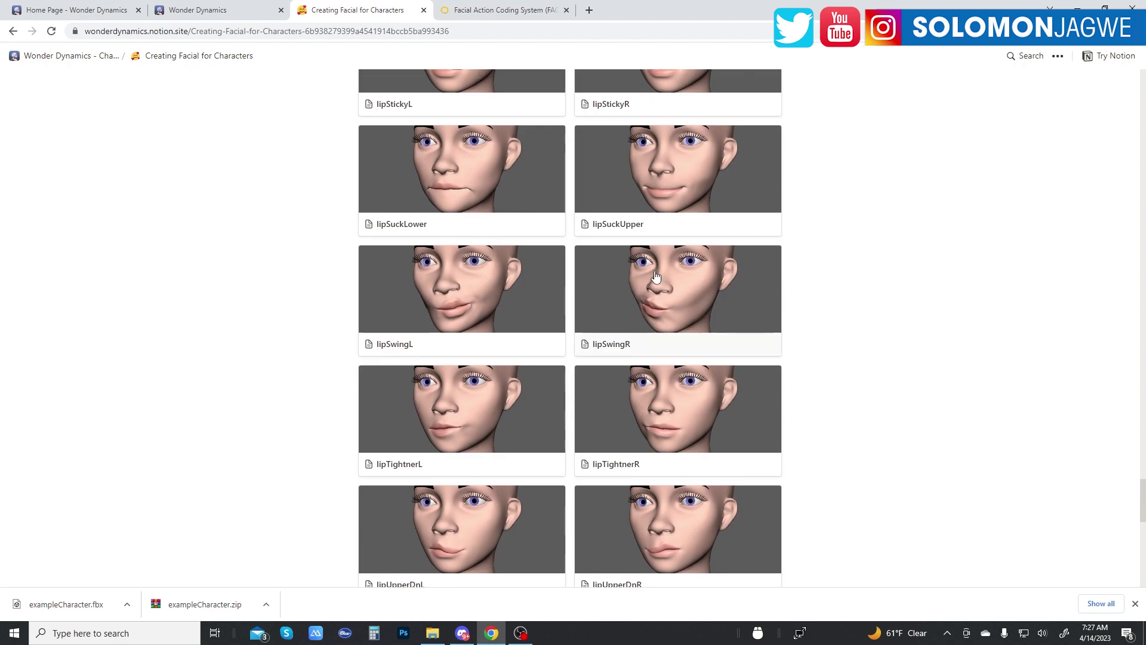
scroll(699, 179, up, 5)
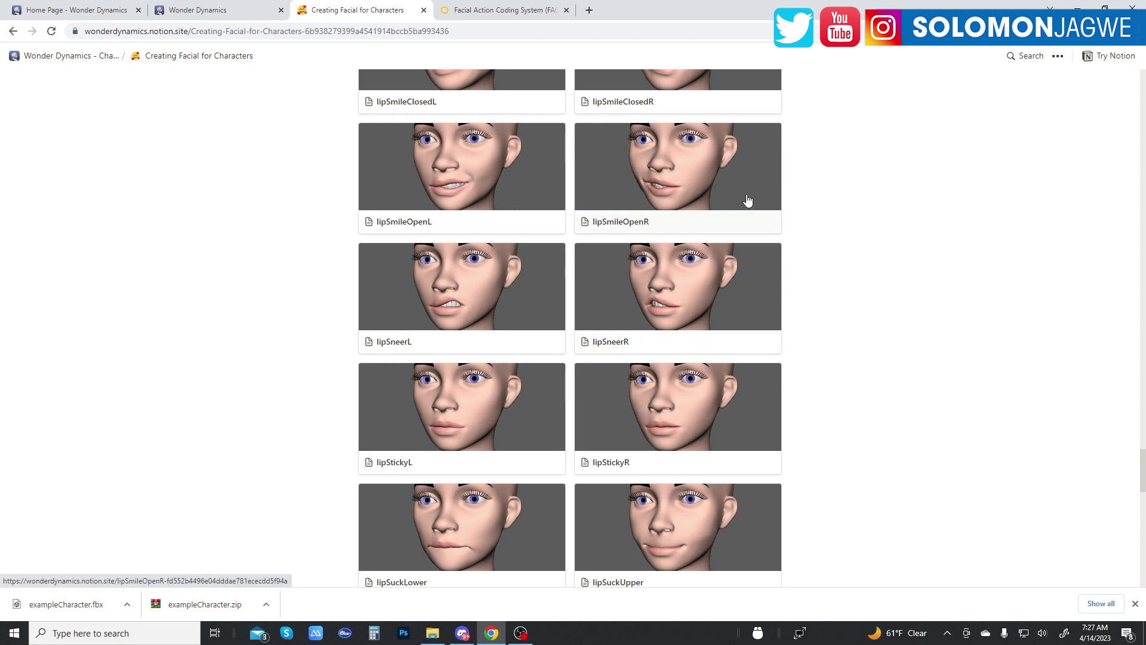
scroll(863, 175, up, 5)
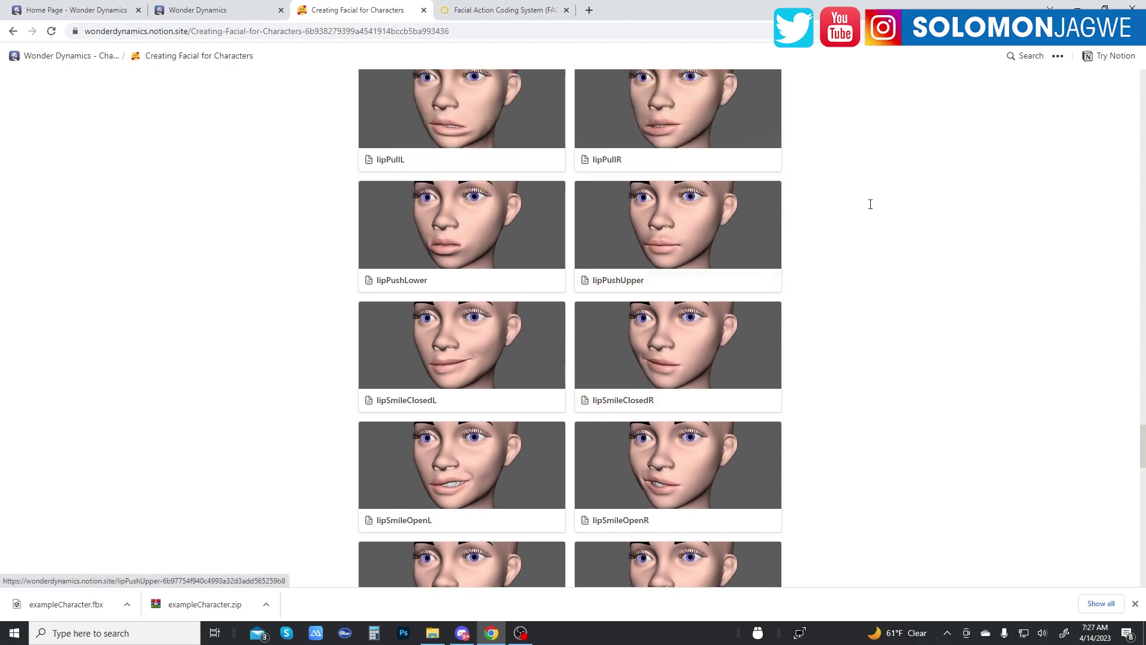
scroll(740, 221, up, 2)
scroll(726, 223, up, 3)
scroll(860, 194, up, 2)
scroll(730, 177, up, 2)
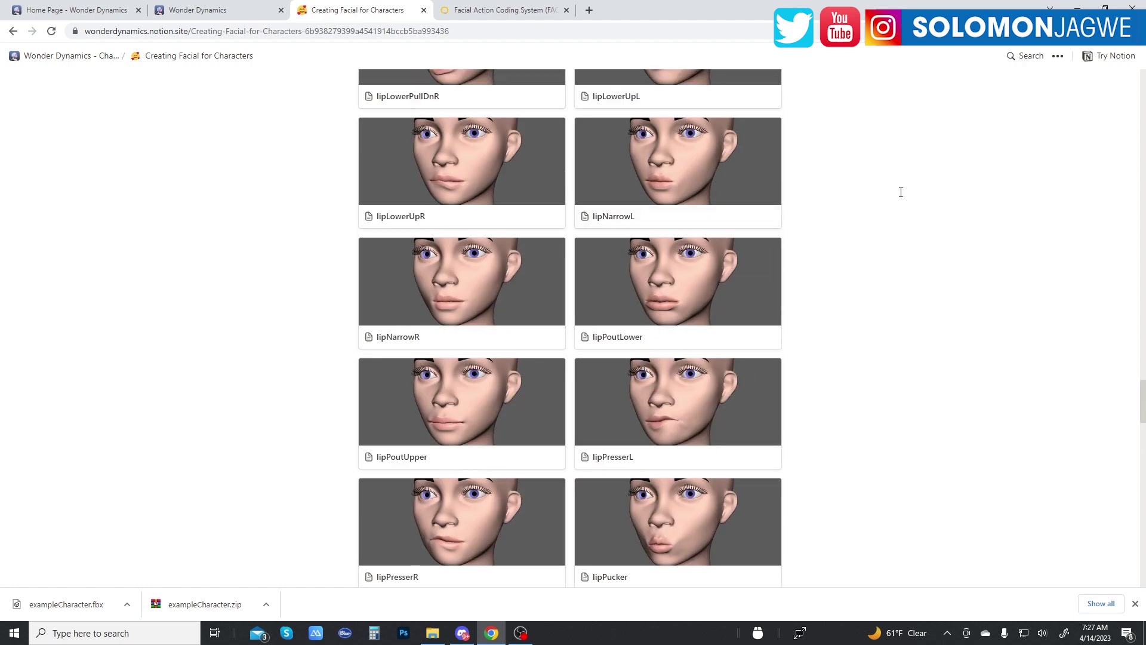
scroll(901, 192, up, 3)
scroll(707, 224, up, 4)
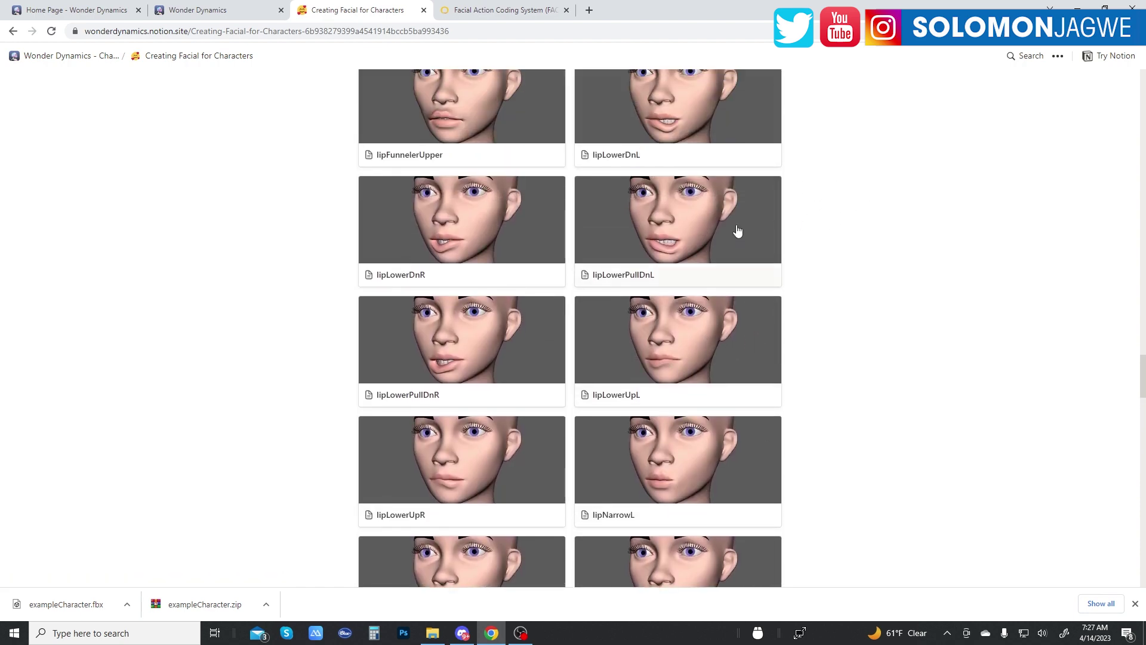
scroll(839, 217, up, 2)
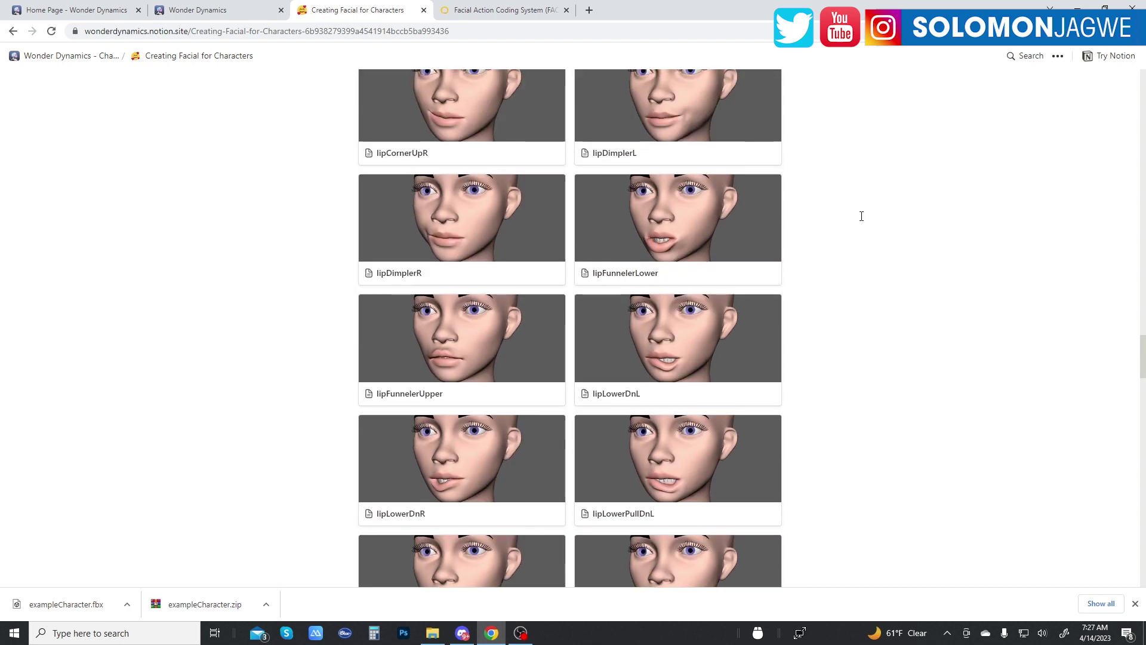
scroll(837, 213, up, 4)
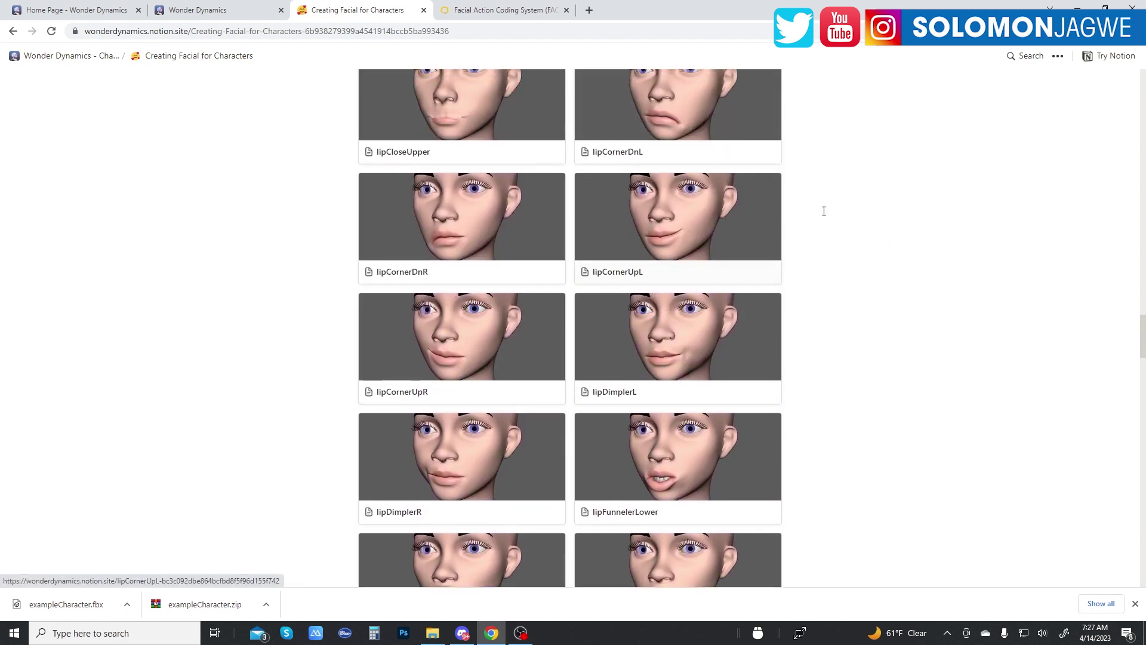
scroll(836, 200, up, 2)
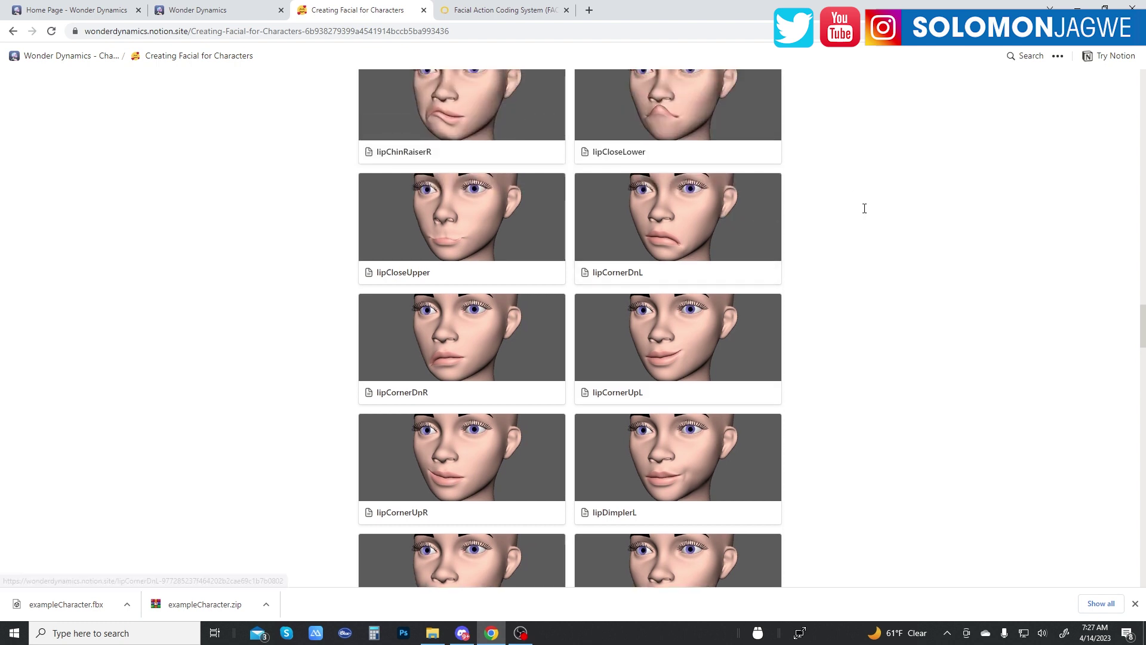
scroll(836, 212, up, 3)
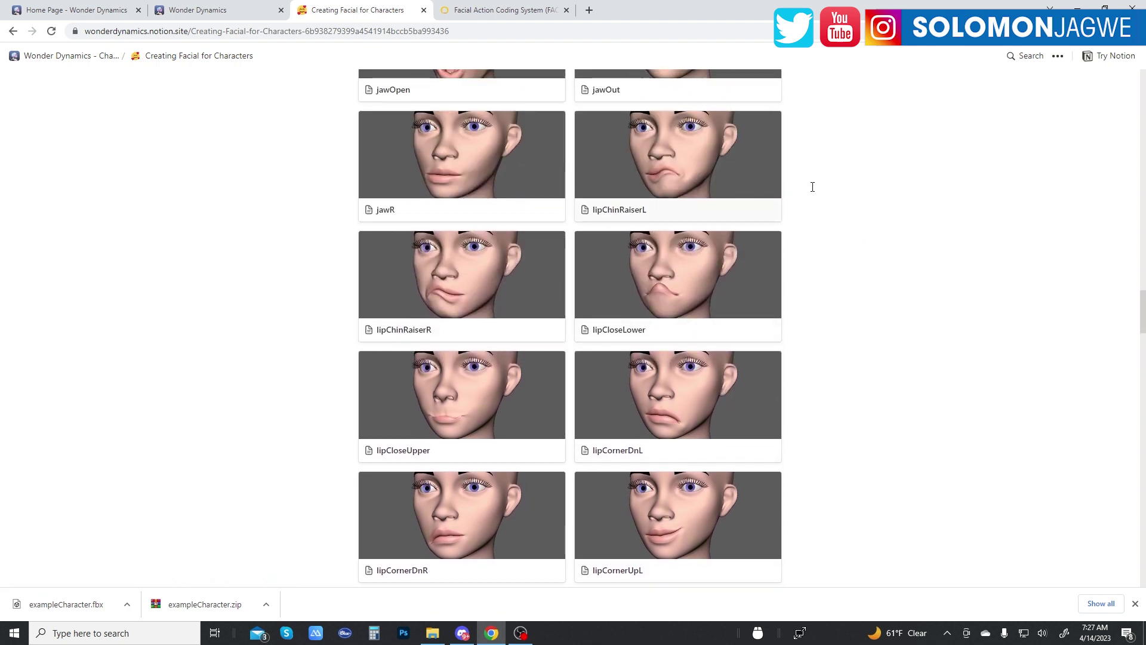
scroll(843, 190, up, 3)
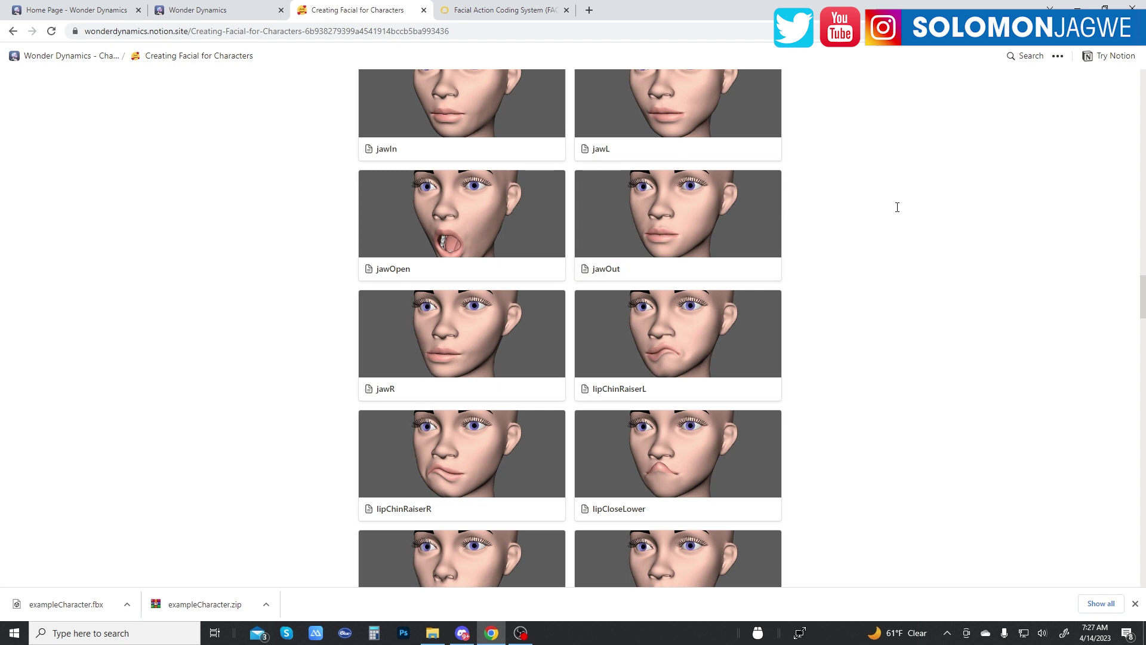
scroll(859, 212, up, 3)
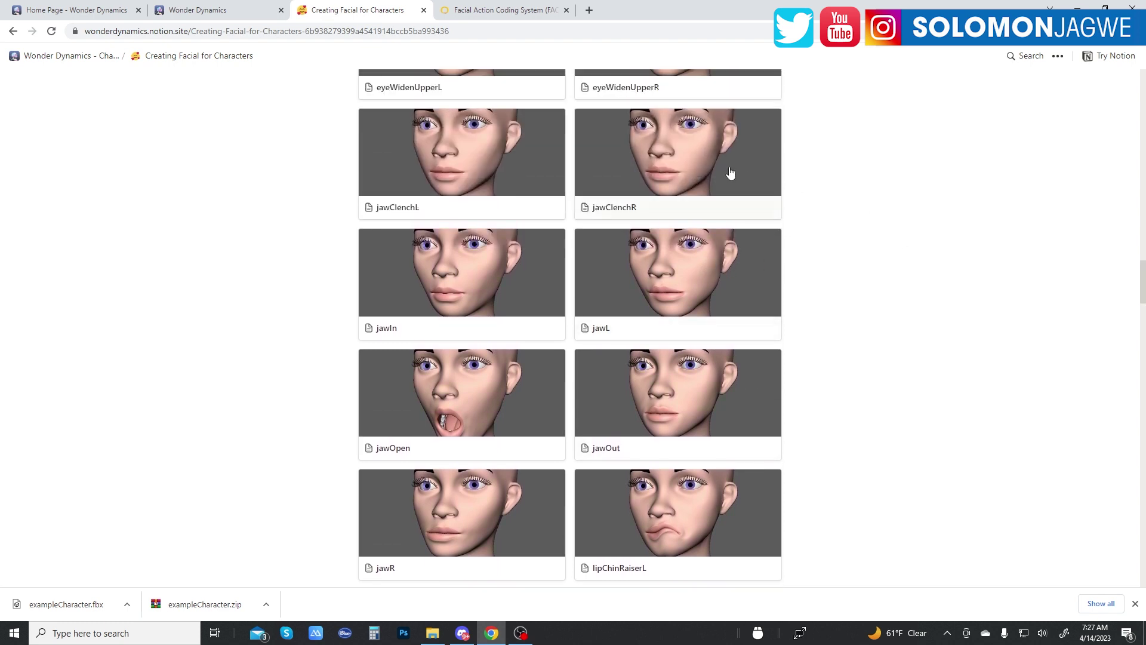
scroll(885, 182, up, 3)
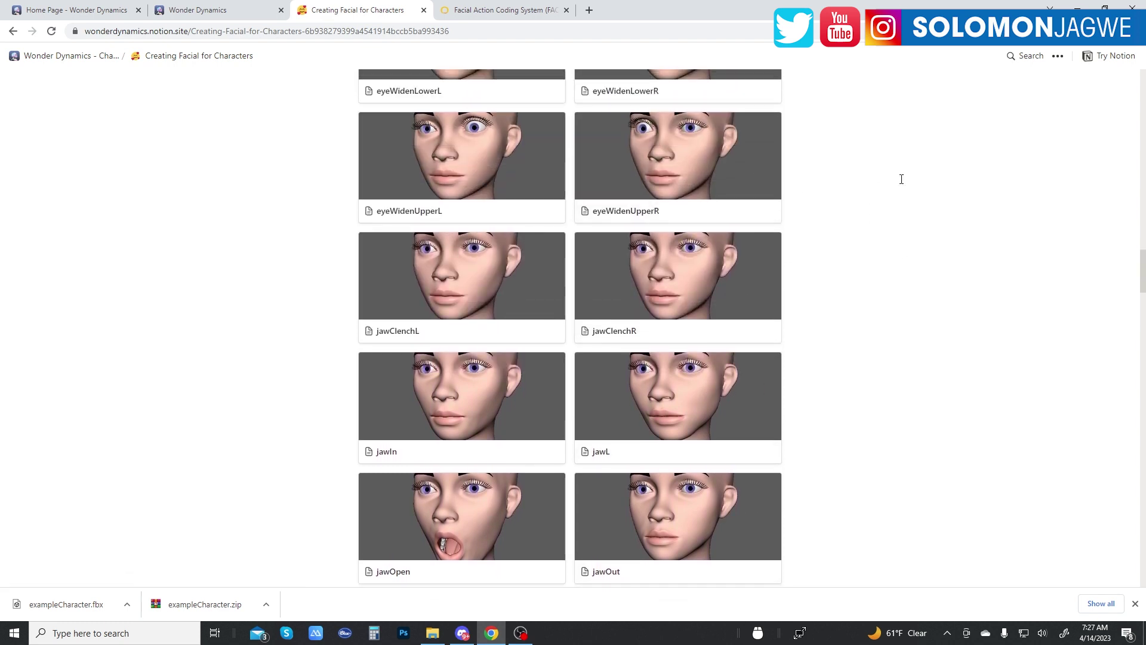
scroll(901, 179, up, 3)
scroll(803, 217, up, 2)
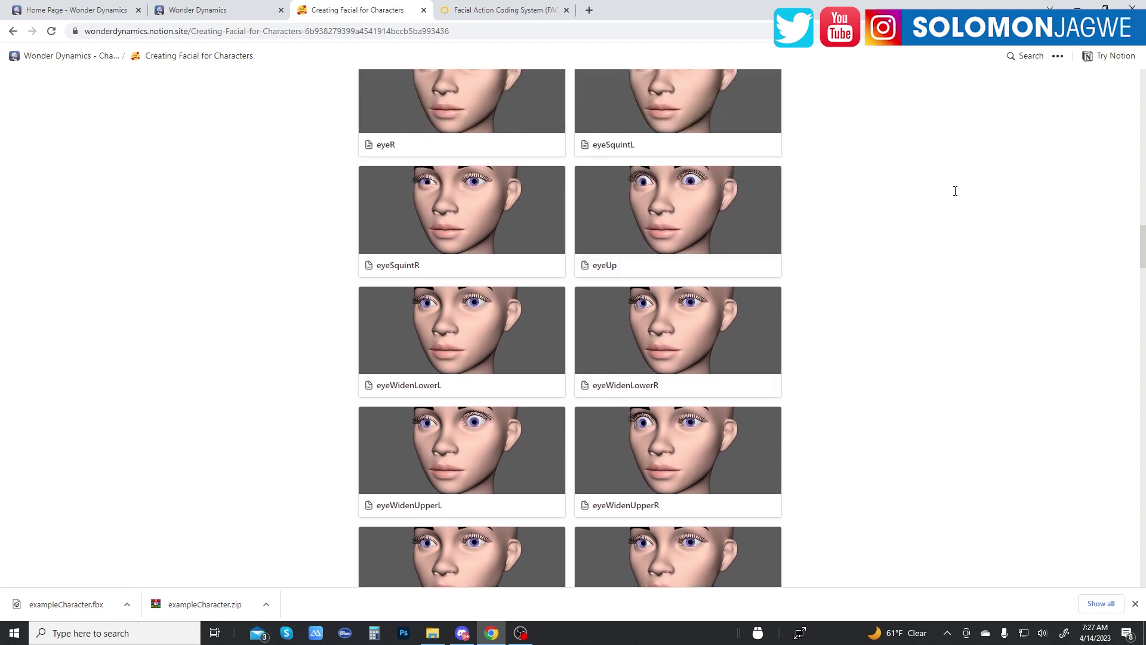
scroll(842, 215, up, 3)
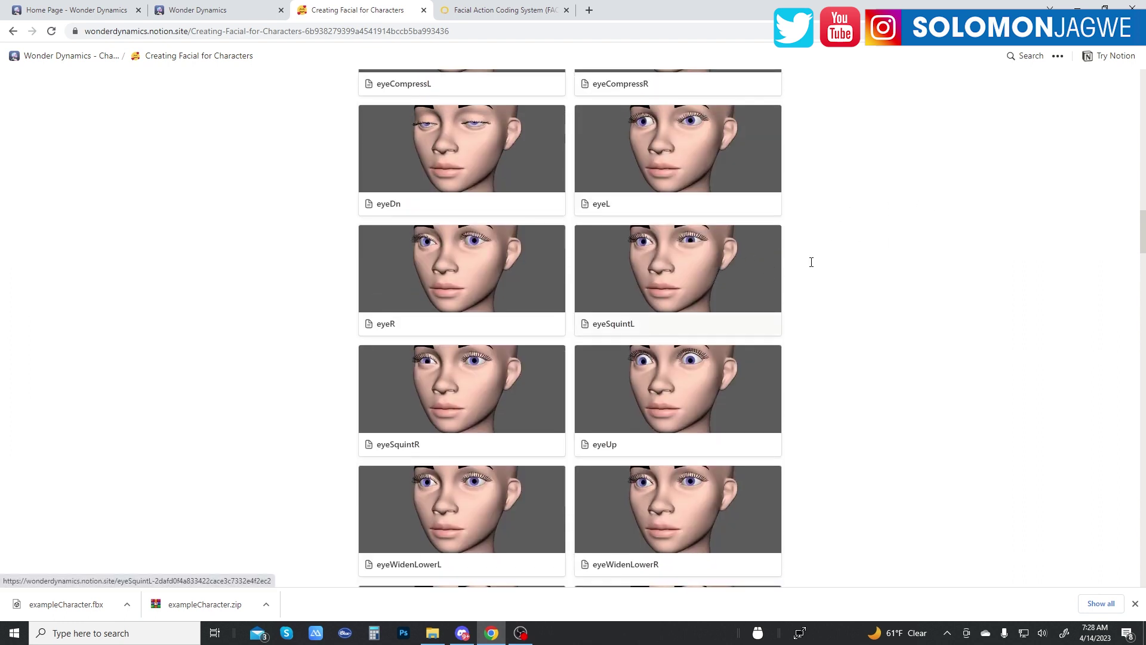
scroll(911, 232, up, 4)
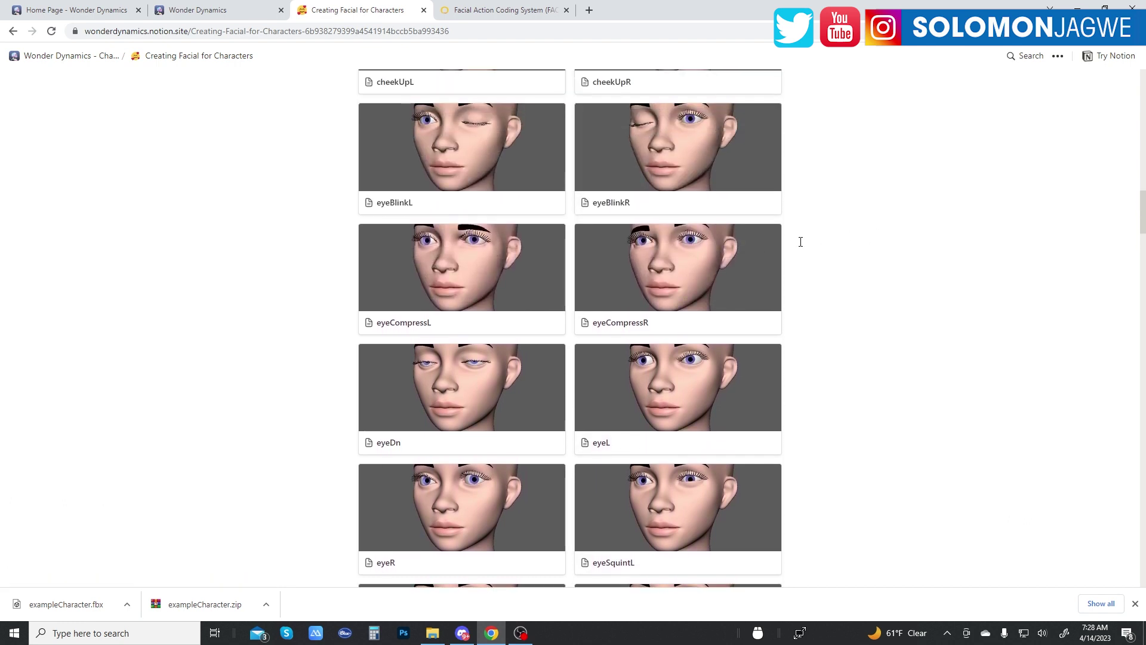
scroll(880, 184, up, 3)
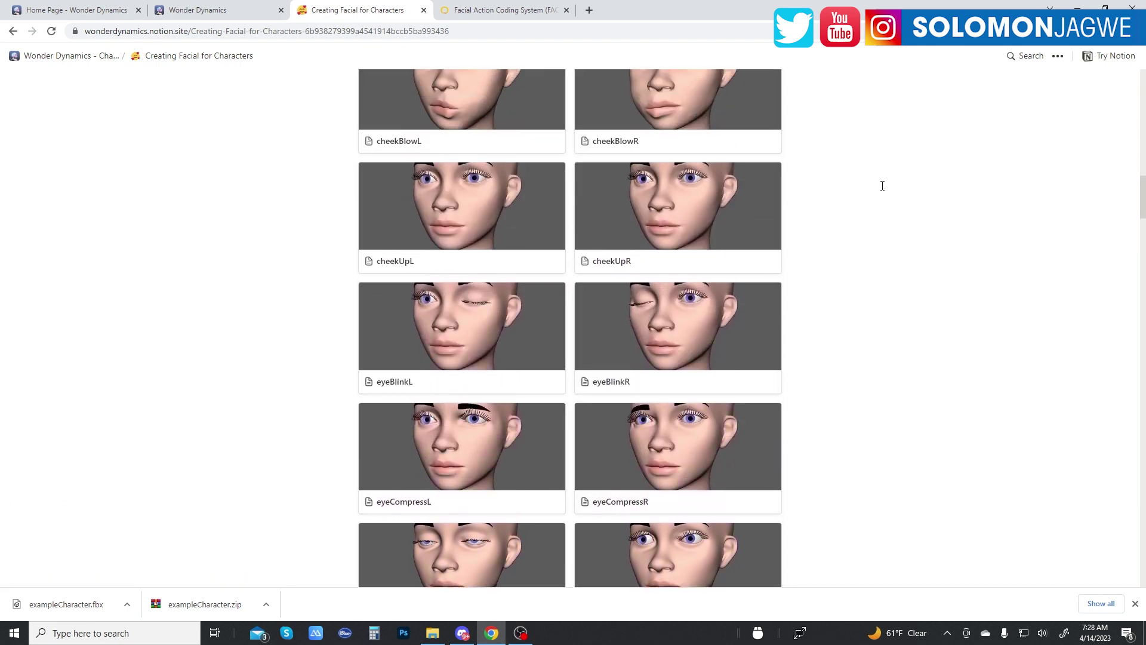
scroll(904, 213, up, 3)
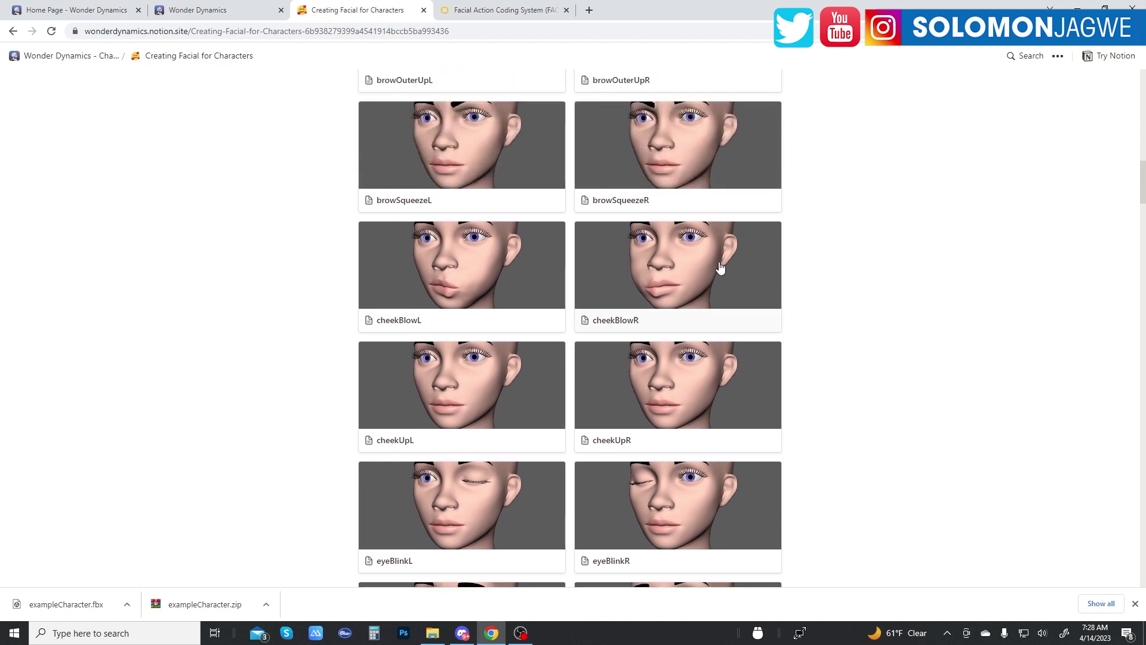
scroll(919, 260, up, 3)
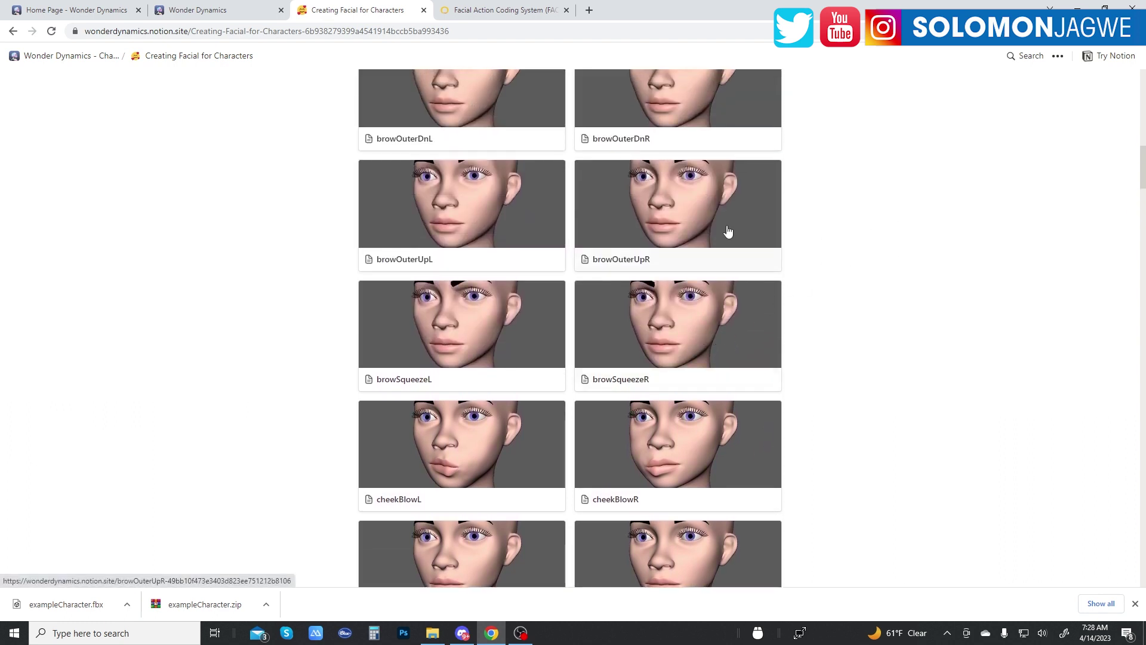
scroll(724, 174, up, 4)
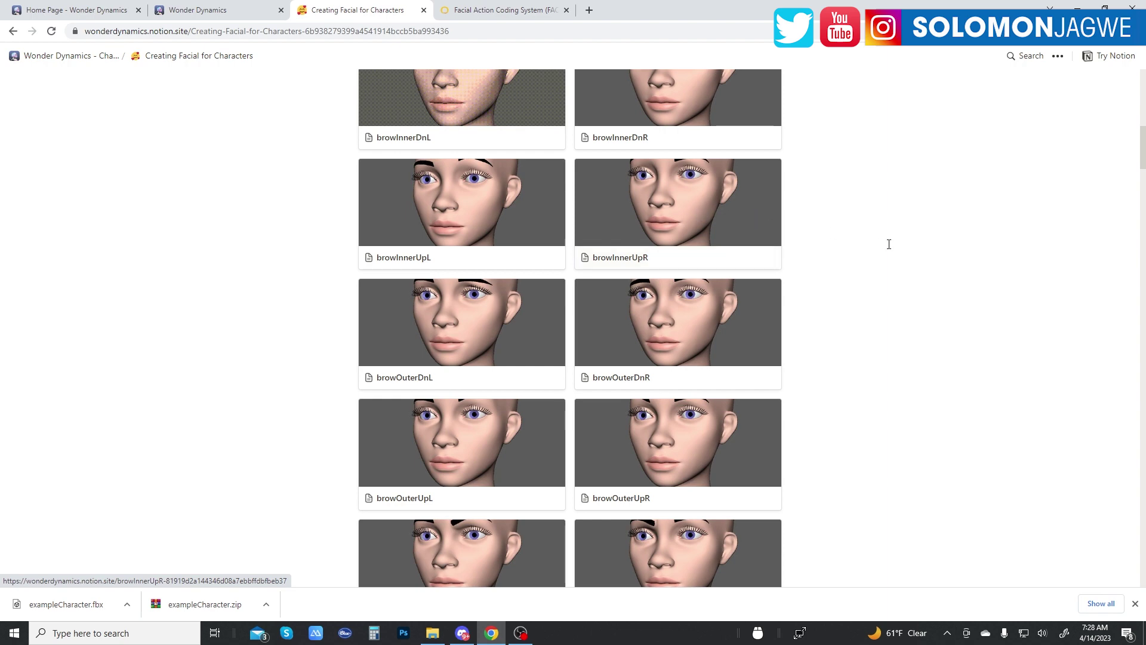
scroll(883, 241, up, 6)
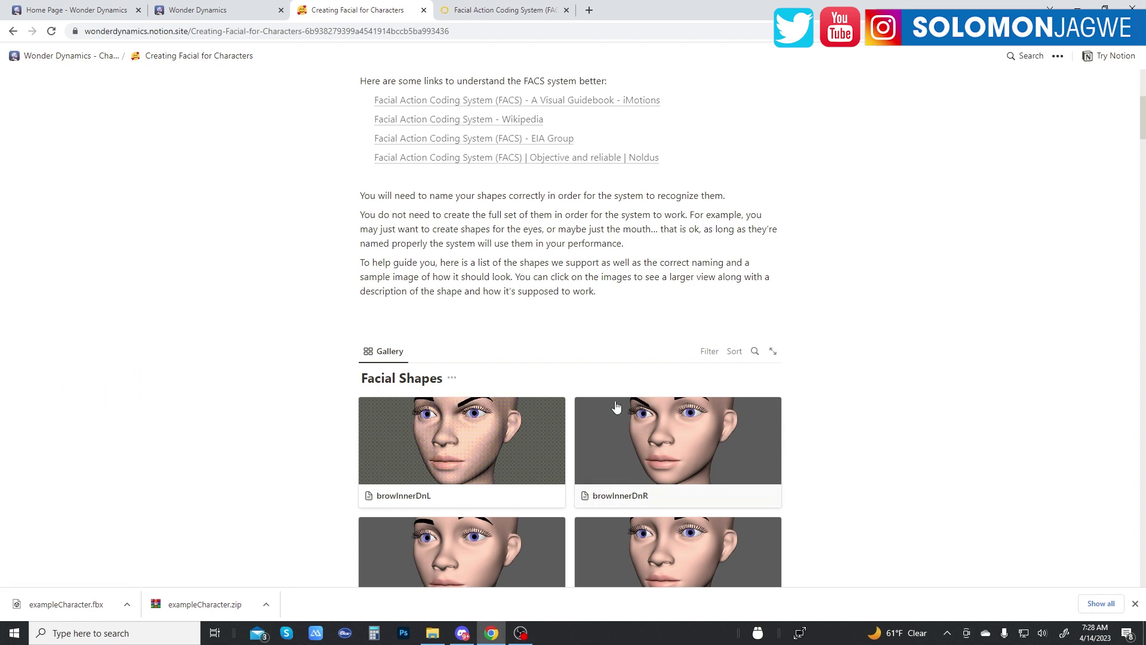
- Scroll to the top of the Creating Facial for Characters Notion page
scroll(802, 431, up, 3)
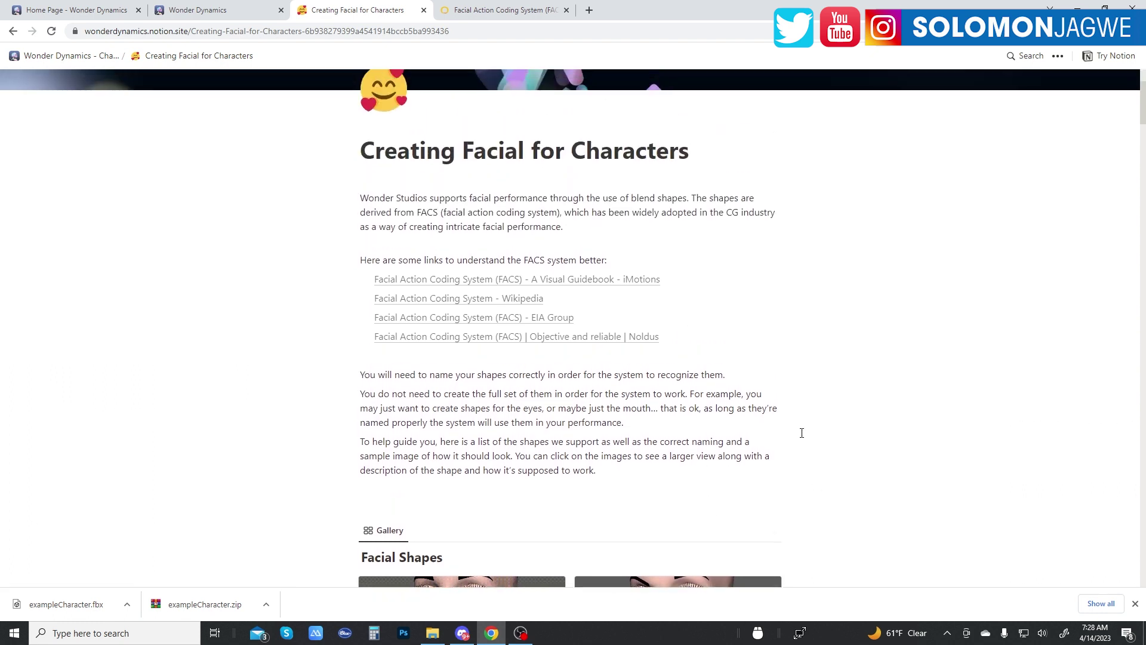
scroll(333, 134, up, 1)
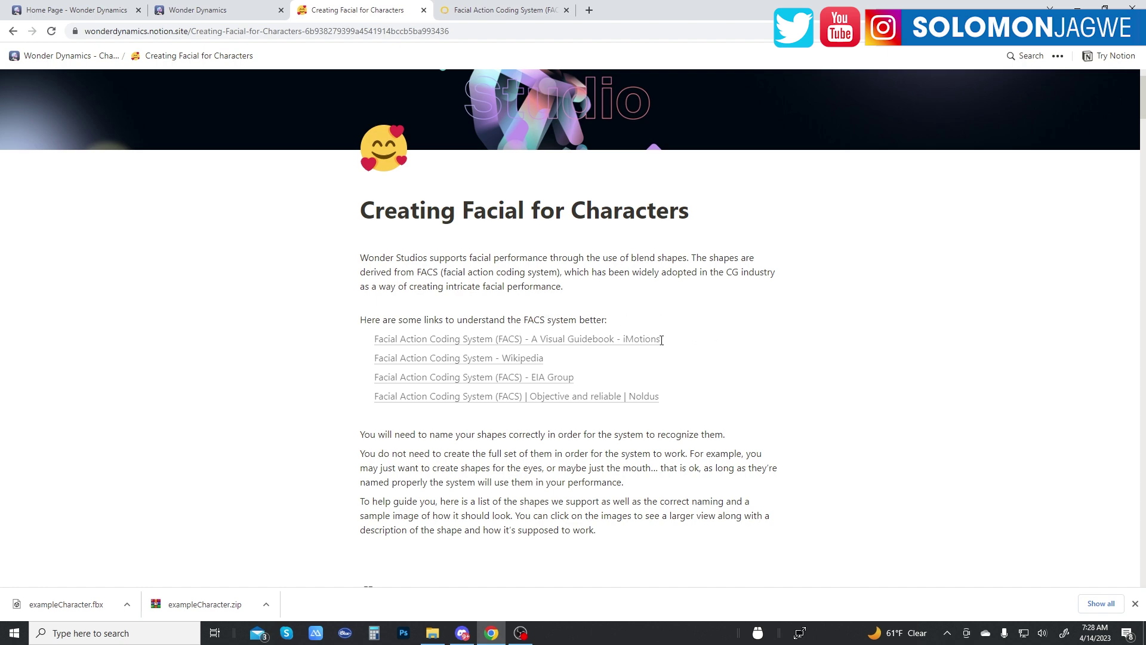
- Switch to the iMotions FACS guidebook article and scroll into its action unit tables
click(501, 11)
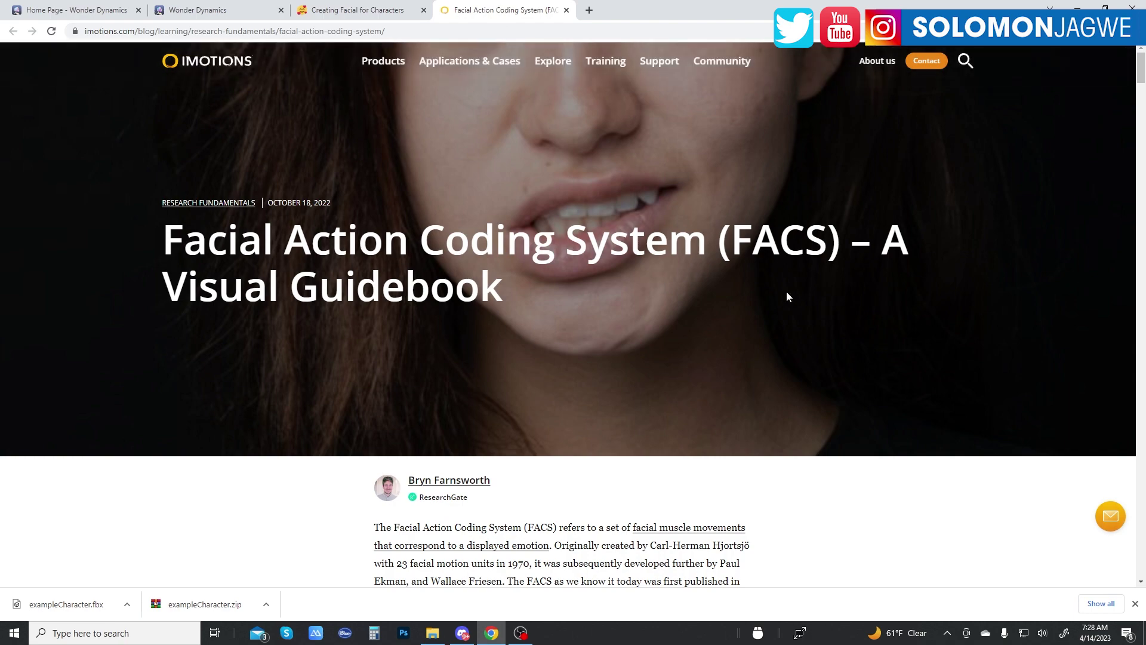
scroll(859, 337, down, 15)
scroll(870, 333, down, 1)
scroll(720, 320, down, 11)
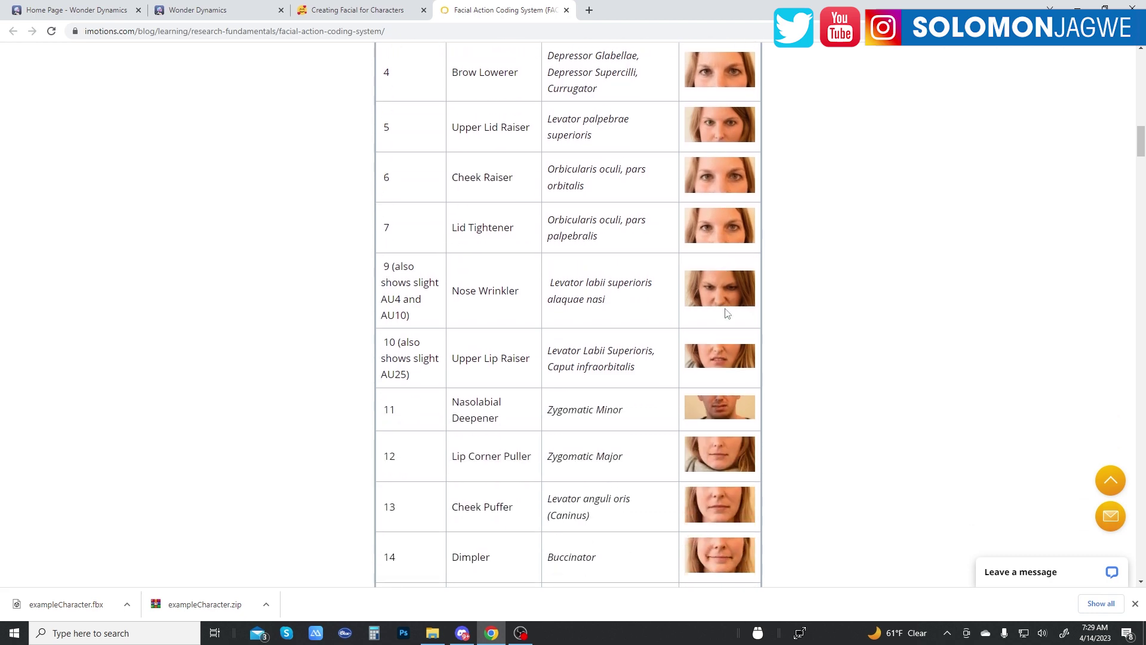
scroll(730, 310, down, 16)
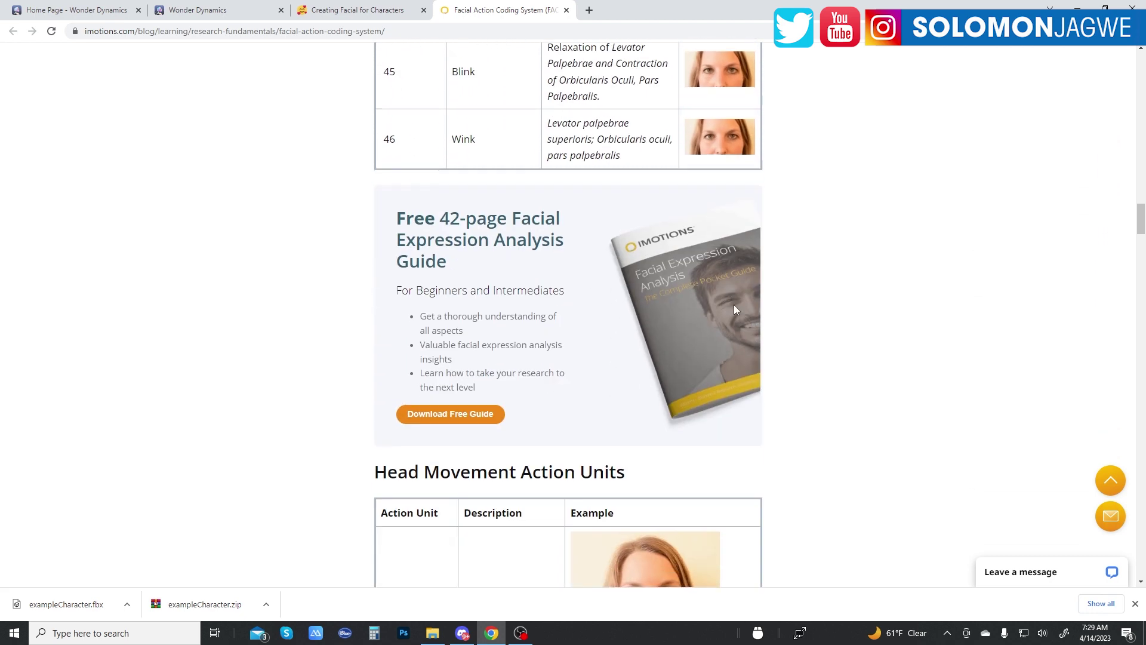
scroll(741, 308, down, 2)
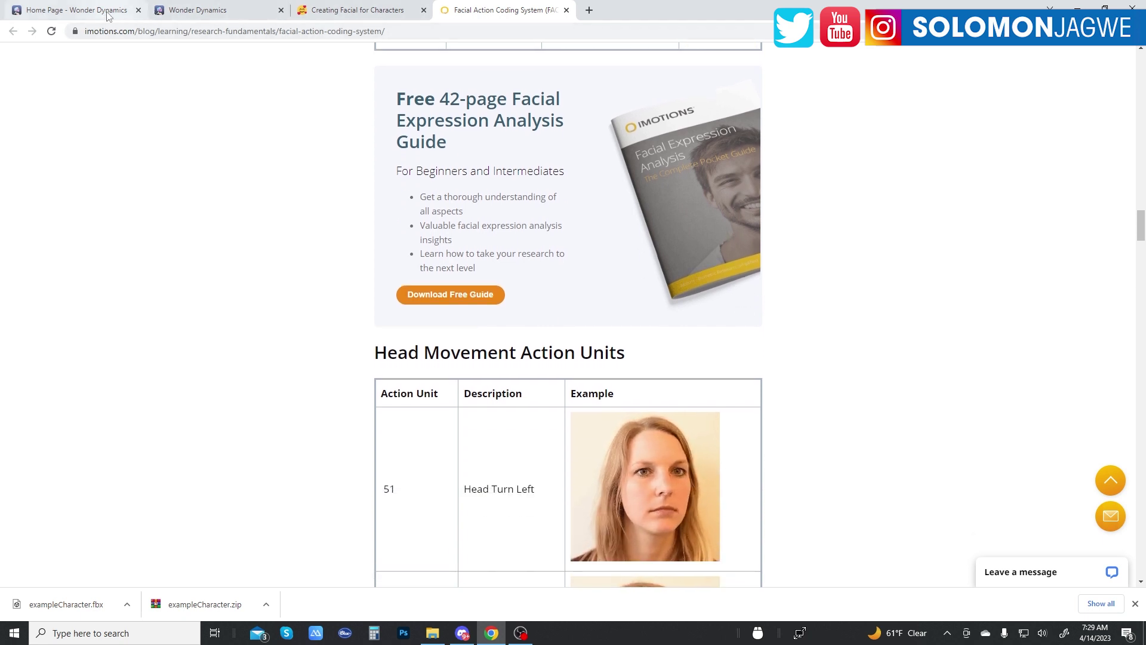
- Check the Wonder Studio videos page, then read the article's eye-movement and emotion tables
click(203, 10)
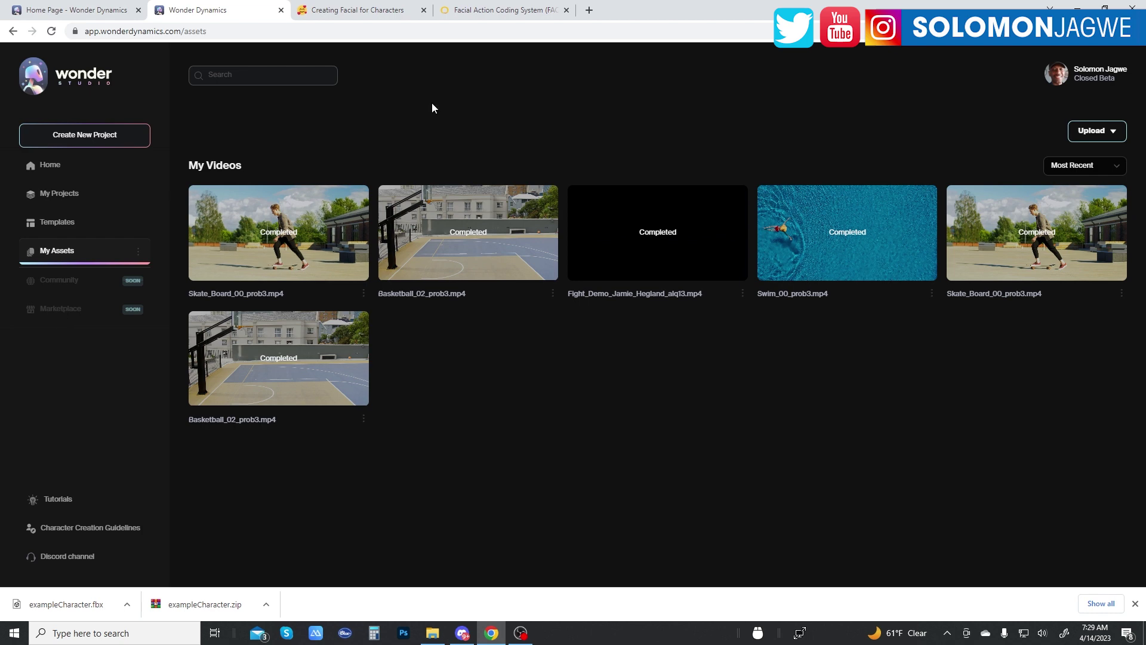
click(508, 10)
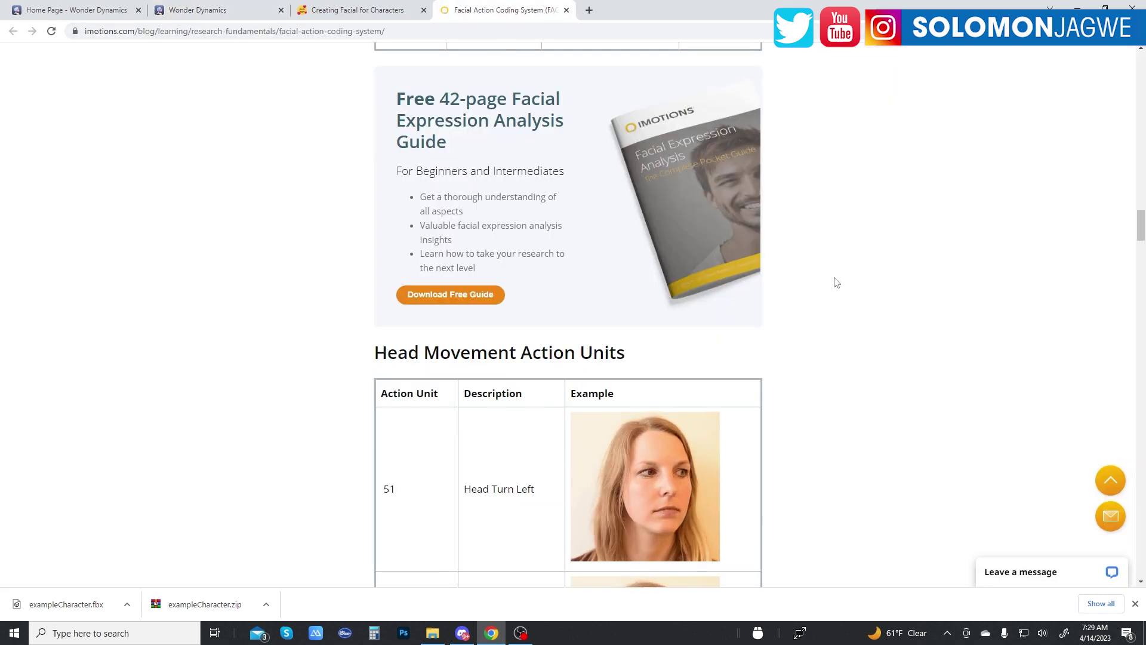
scroll(837, 283, down, 2)
scroll(837, 282, down, 1)
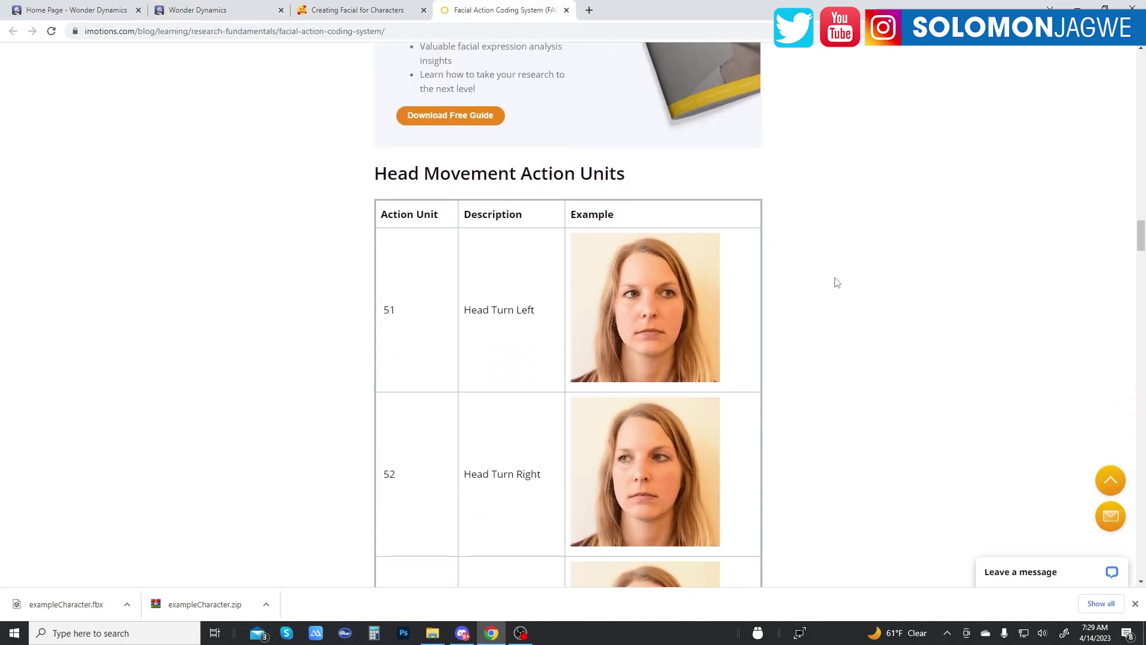
scroll(837, 282, down, 4)
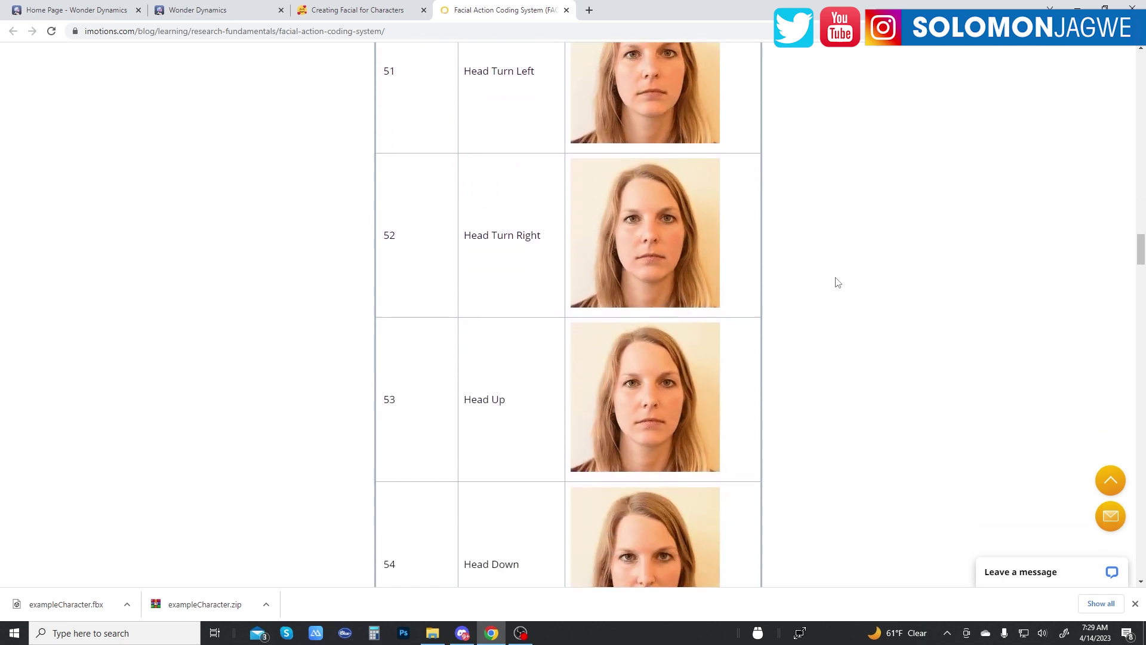
scroll(836, 282, down, 3)
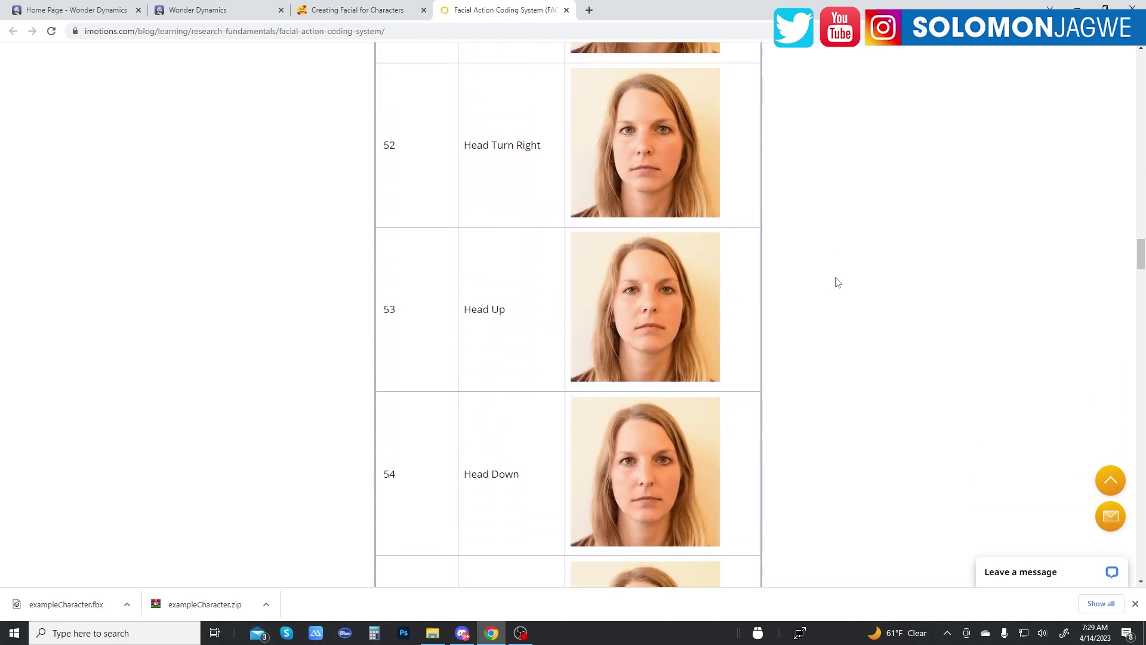
scroll(836, 283, down, 4)
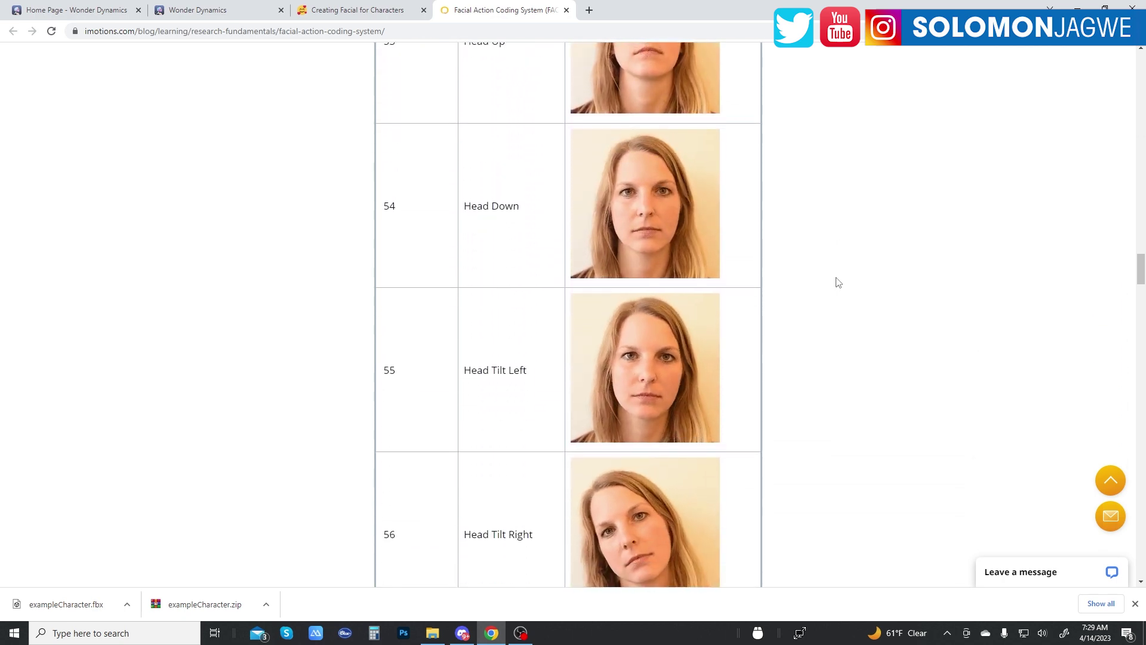
scroll(836, 283, down, 6)
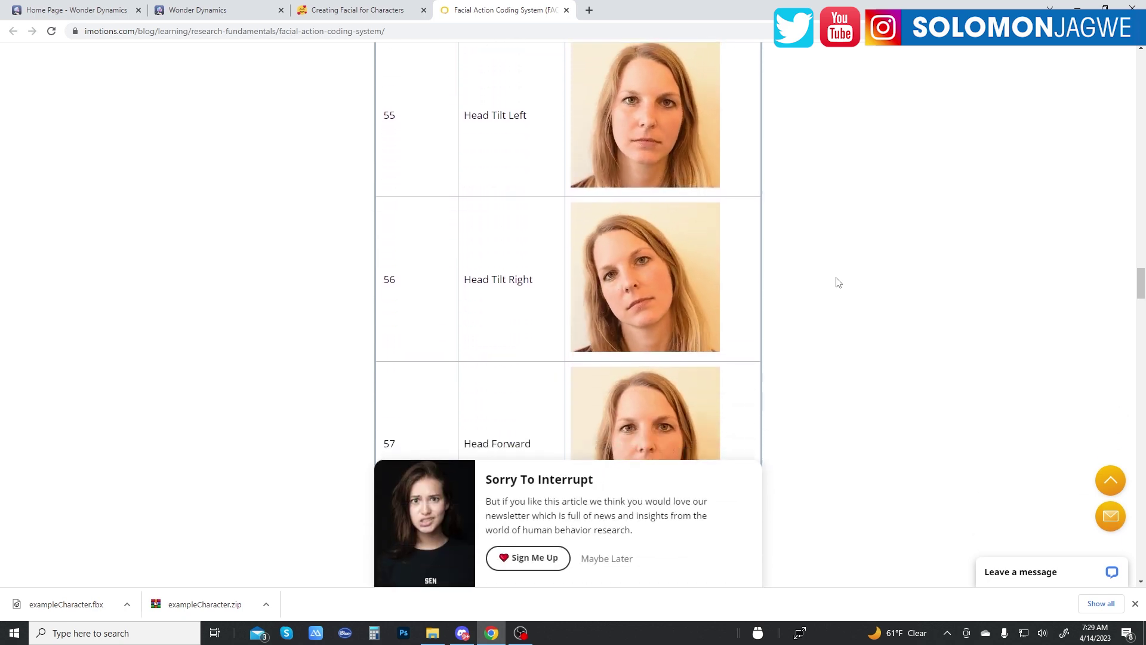
scroll(837, 282, down, 6)
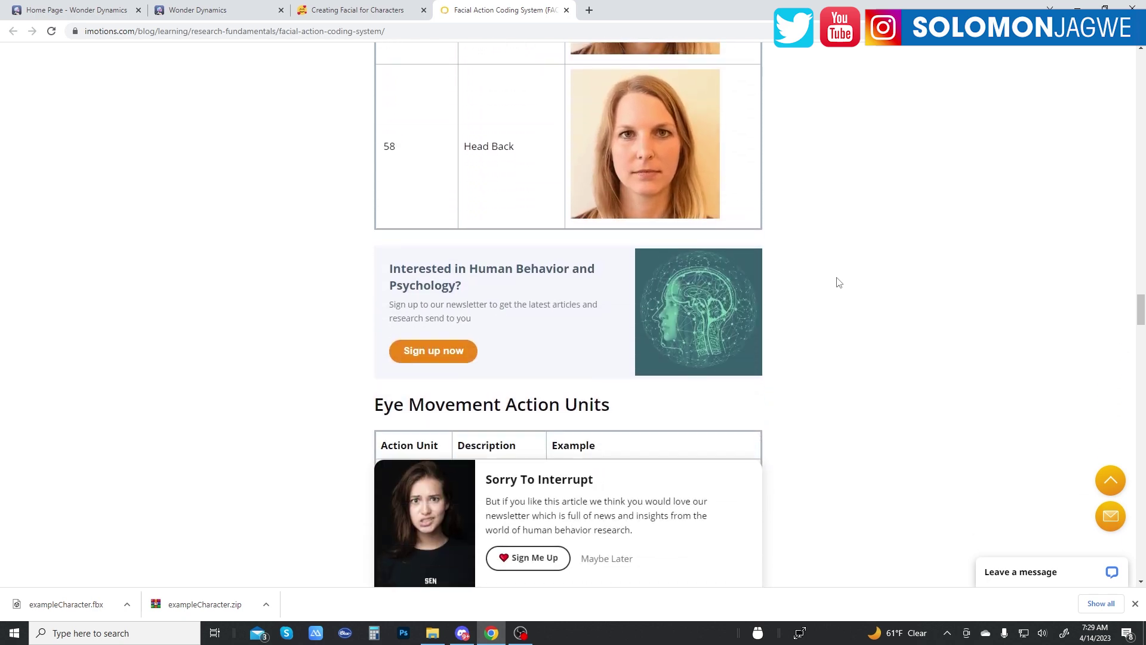
scroll(839, 282, down, 4)
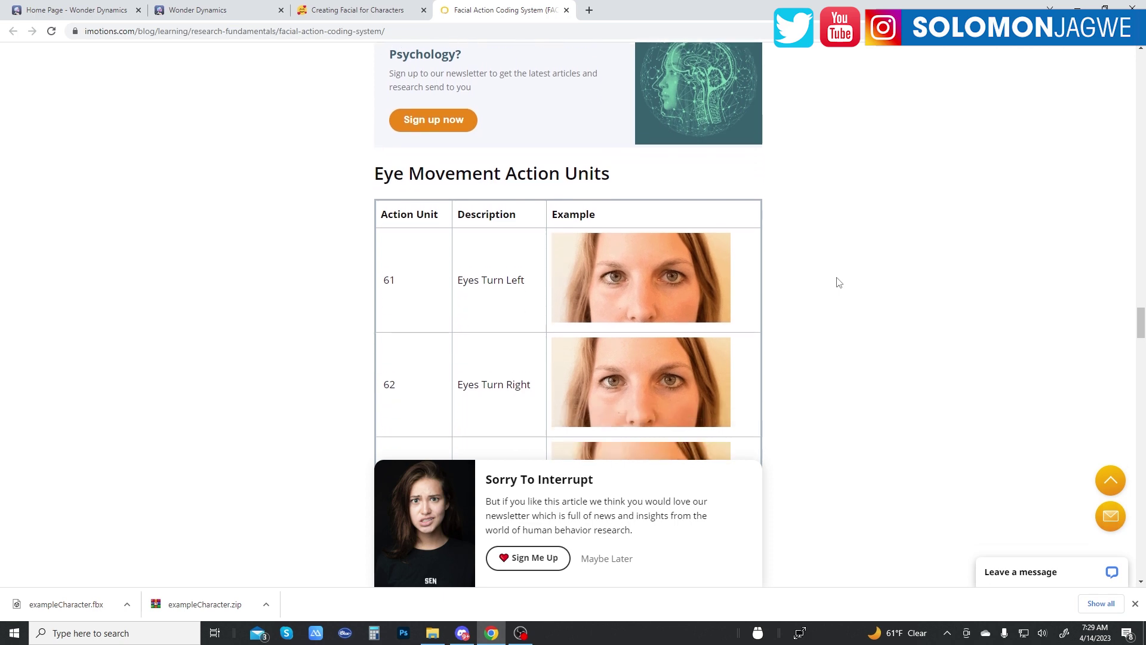
scroll(838, 282, down, 3)
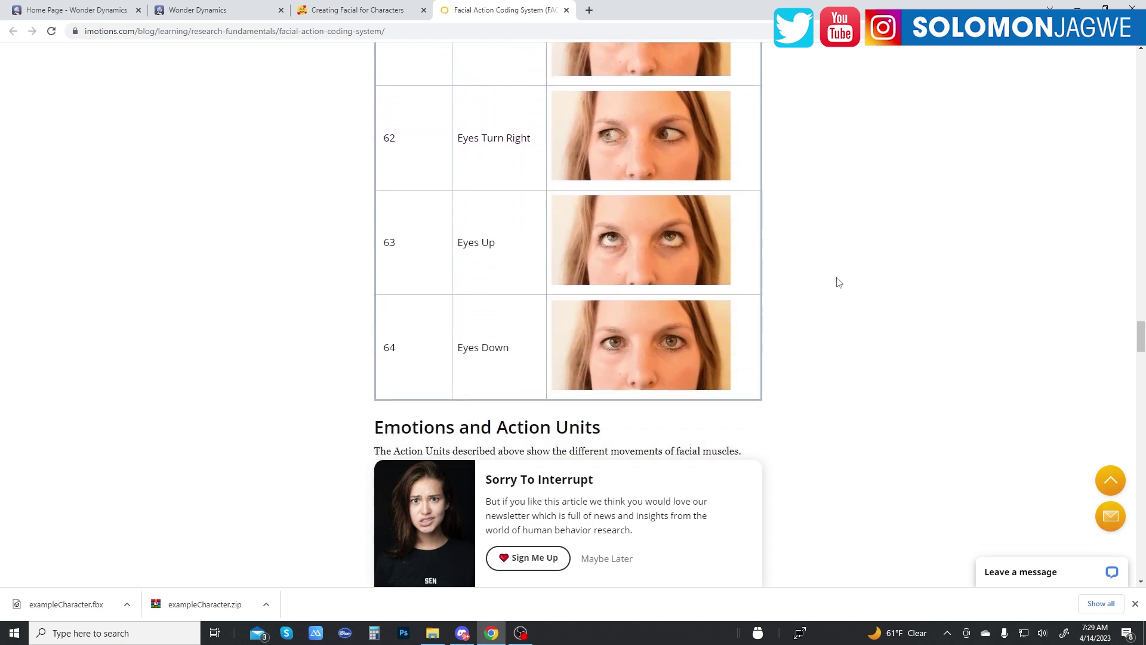
scroll(839, 282, down, 6)
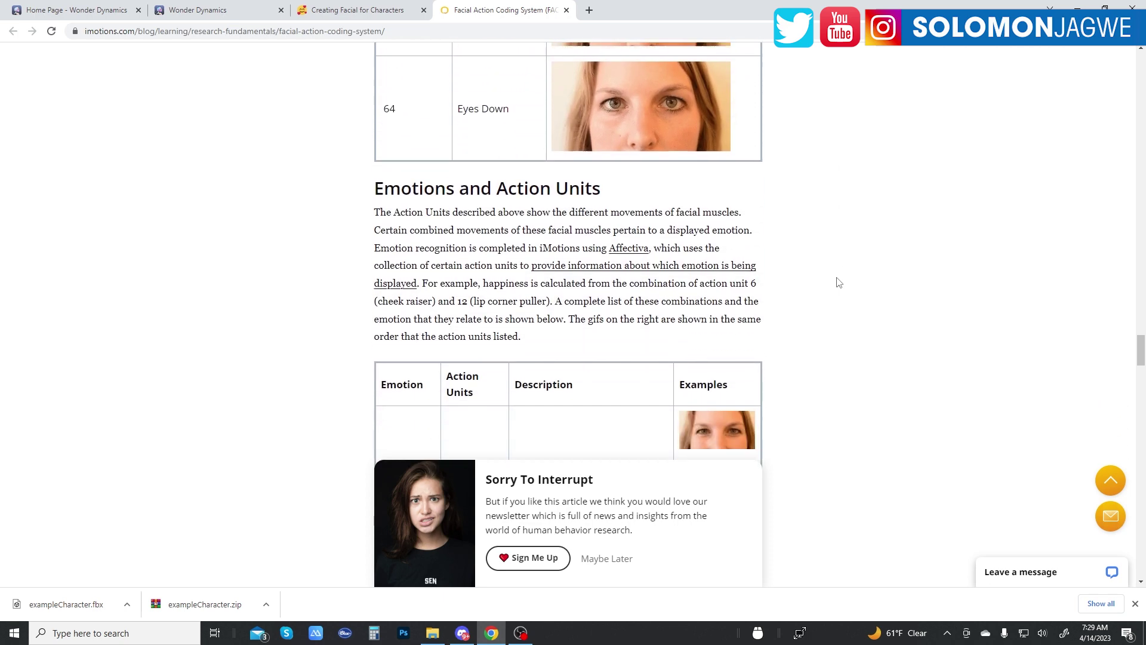
scroll(839, 283, down, 13)
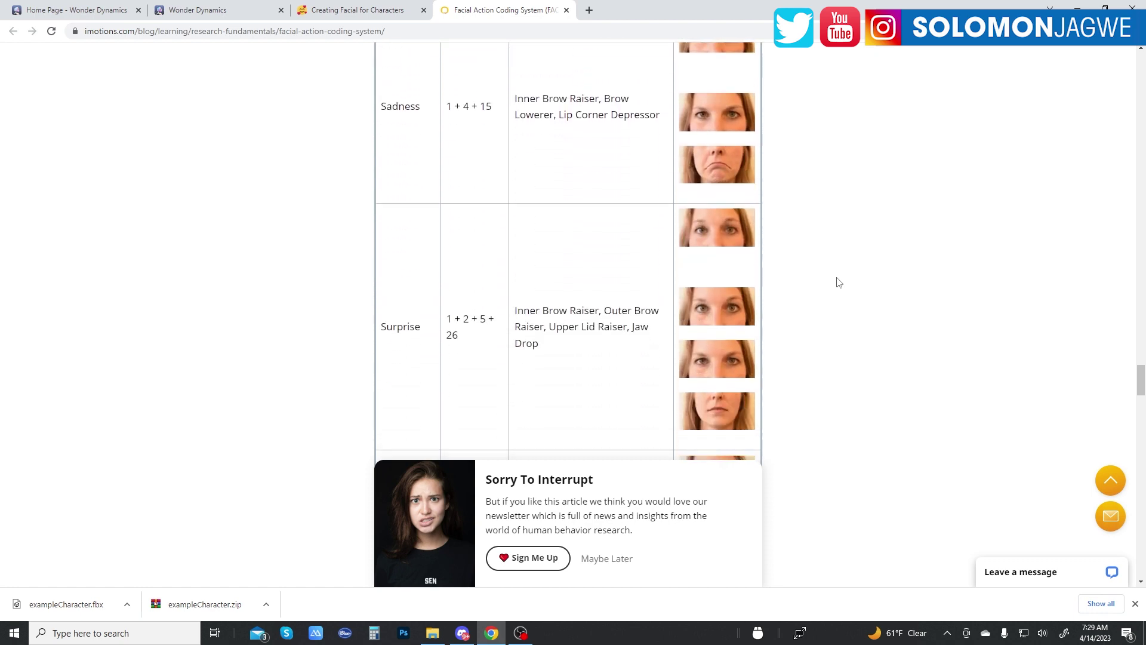
scroll(837, 286, down, 8)
- Return to the Creating Facial for Characters guide and scroll through the Facial Shapes gallery
click(381, 12)
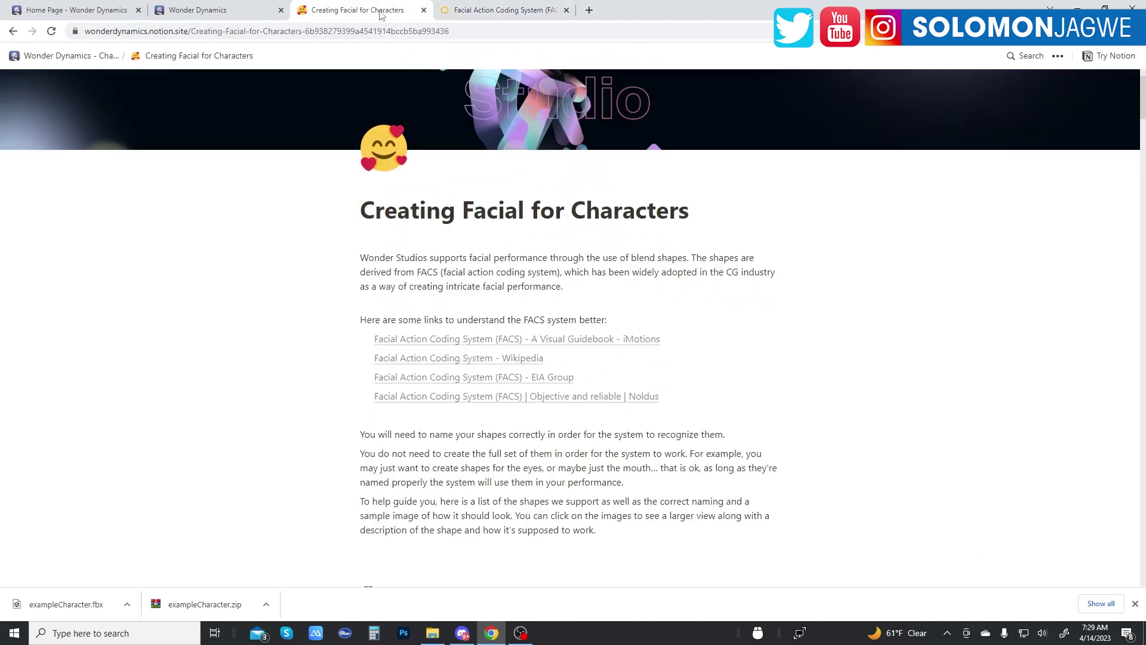
scroll(795, 280, down, 7)
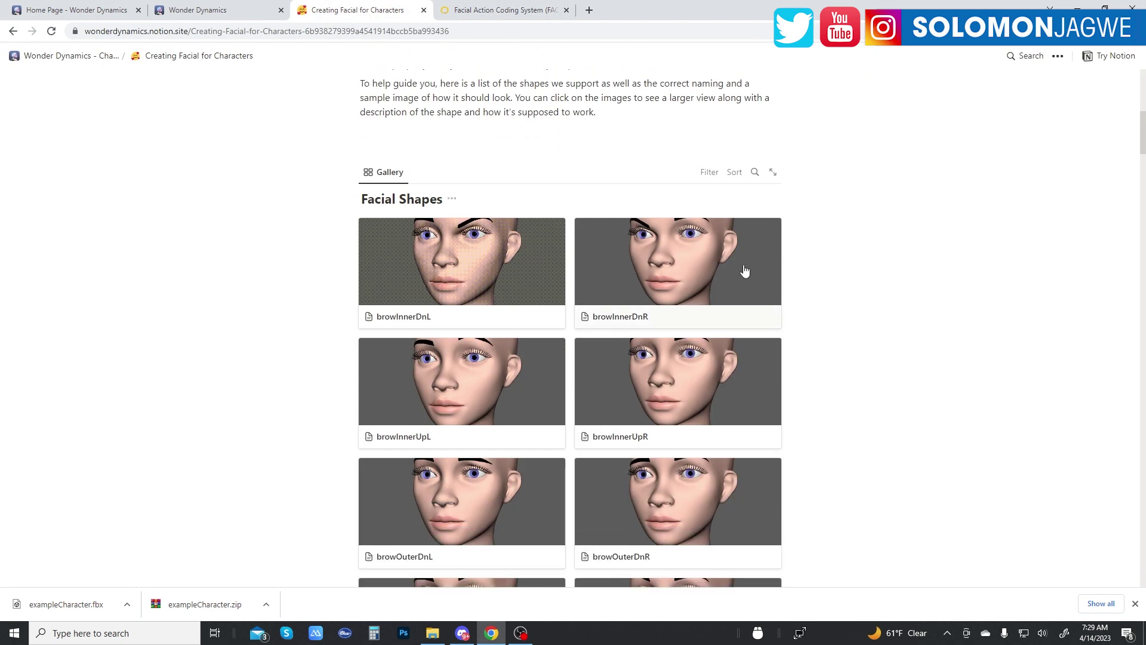
scroll(745, 271, up, 4)
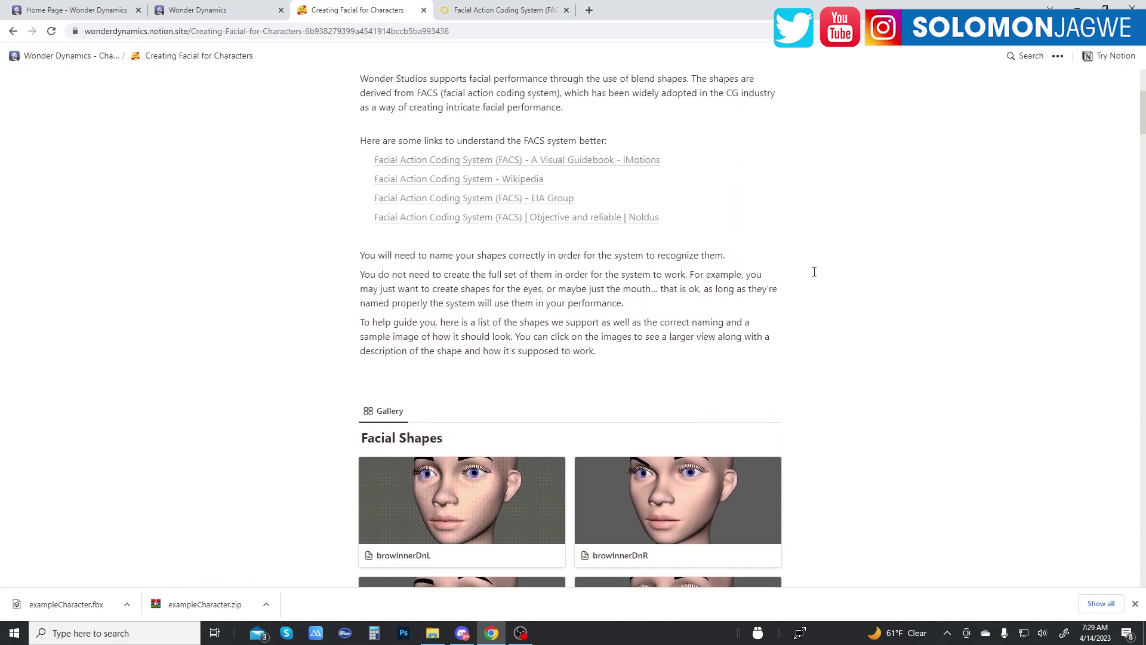
scroll(815, 271, down, 20)
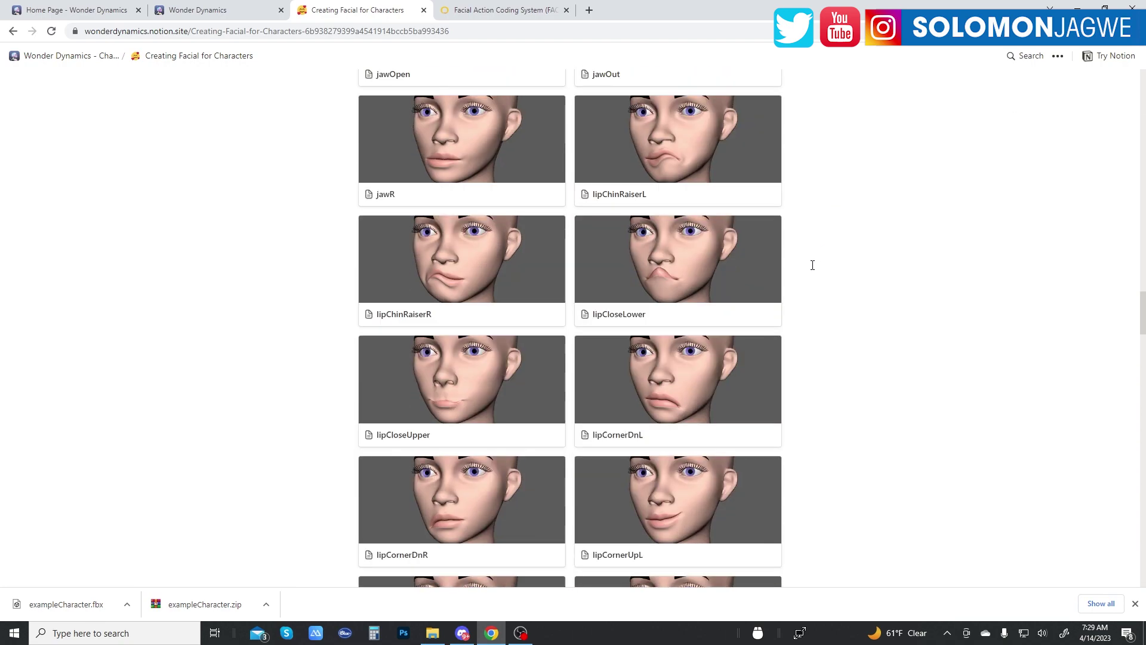
scroll(812, 265, down, 16)
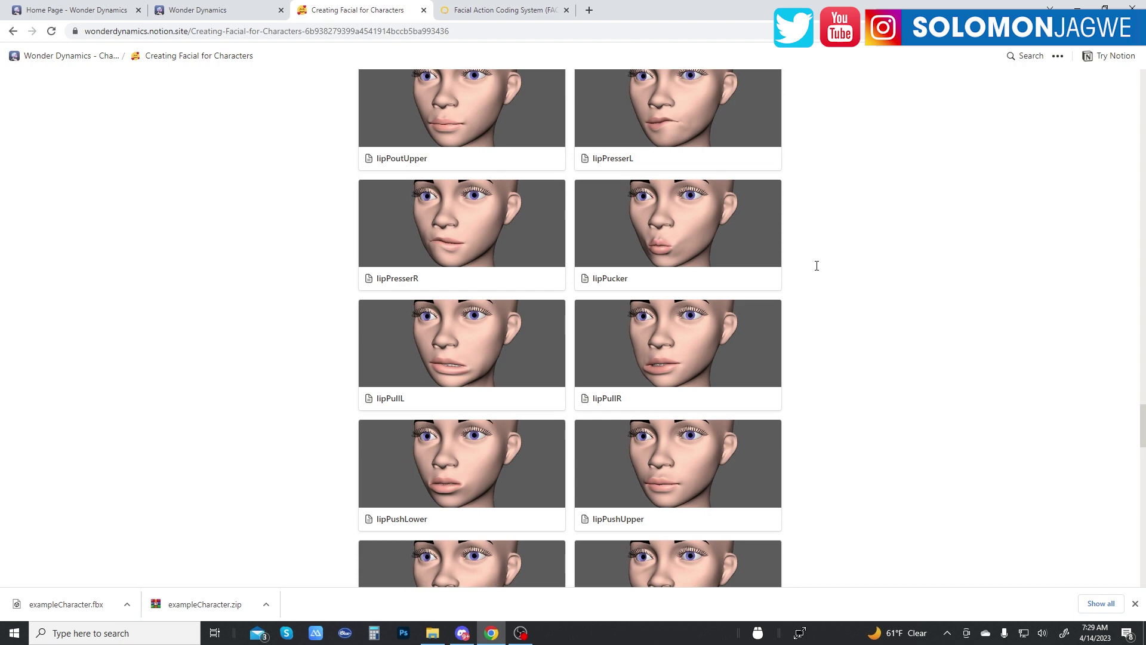
scroll(817, 266, down, 5)
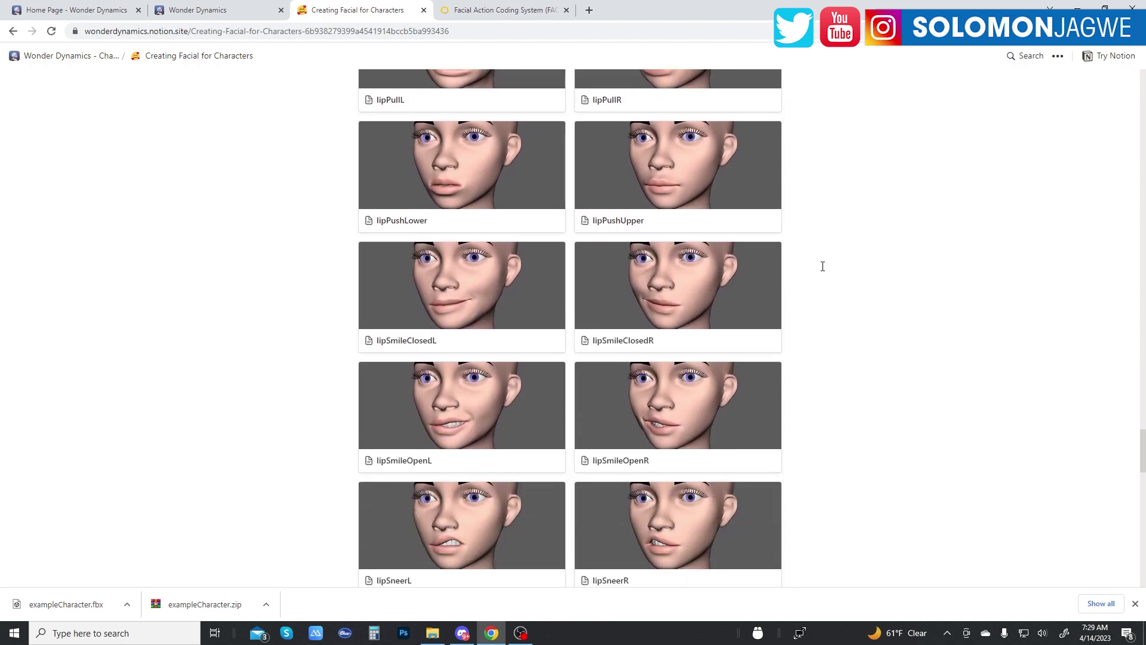
scroll(823, 267, down, 20)
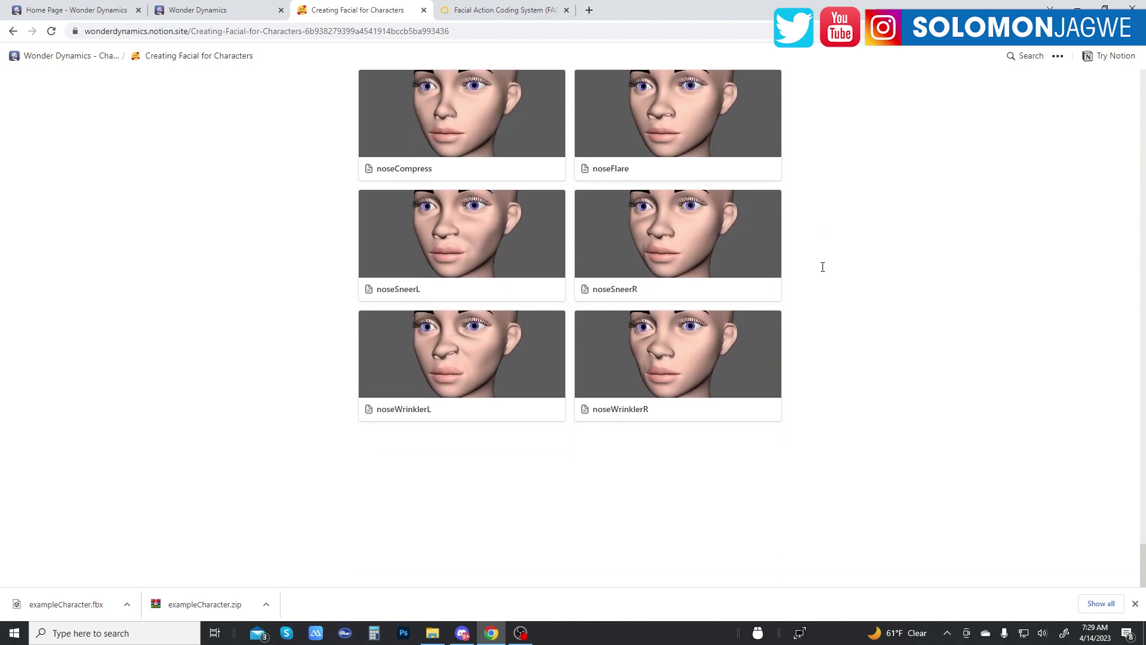
- Check the Wonder Studio assets page, then scroll the guide down to the nose shapes
click(236, 10)
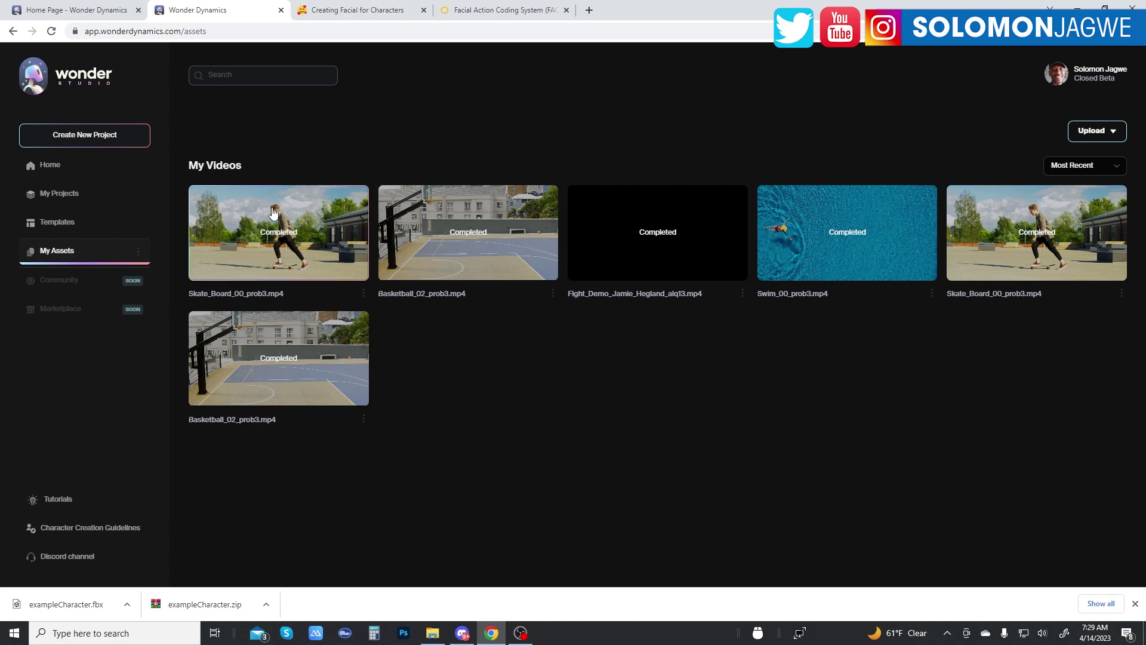
click(359, 9)
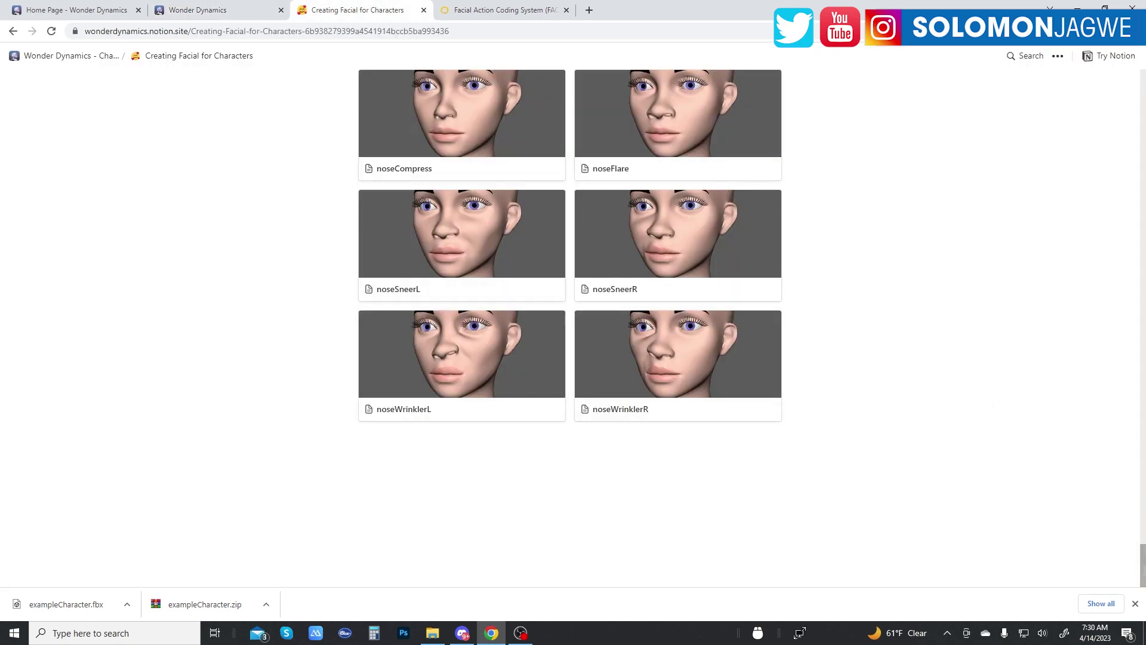
drag(1143, 564, 1143, 90)
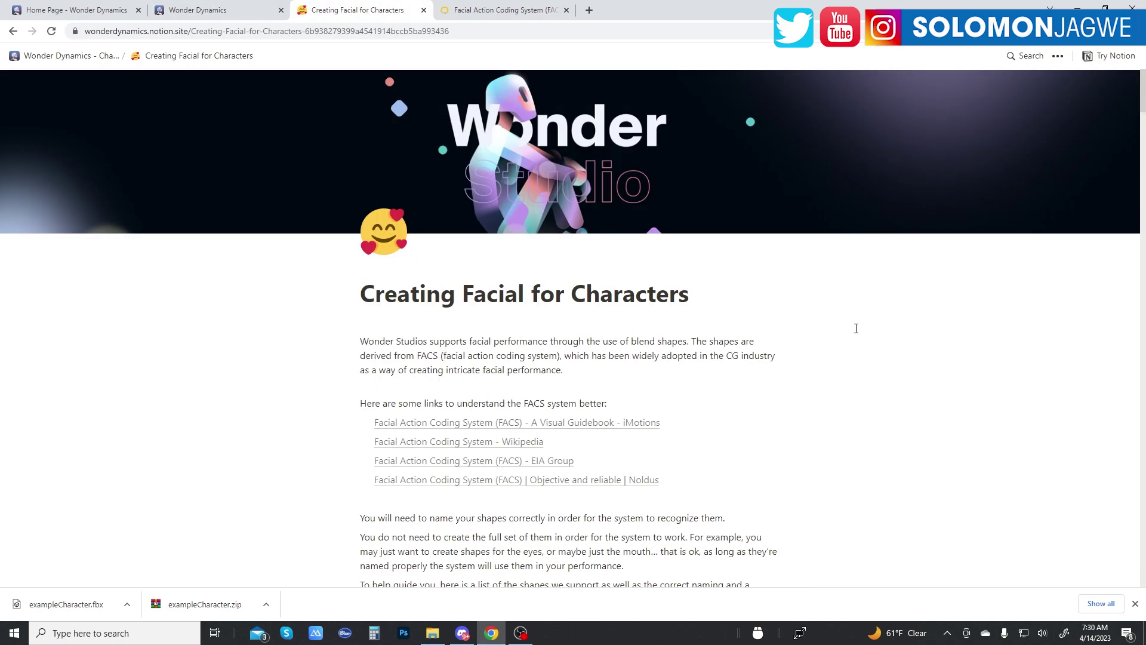
scroll(864, 326, down, 2)
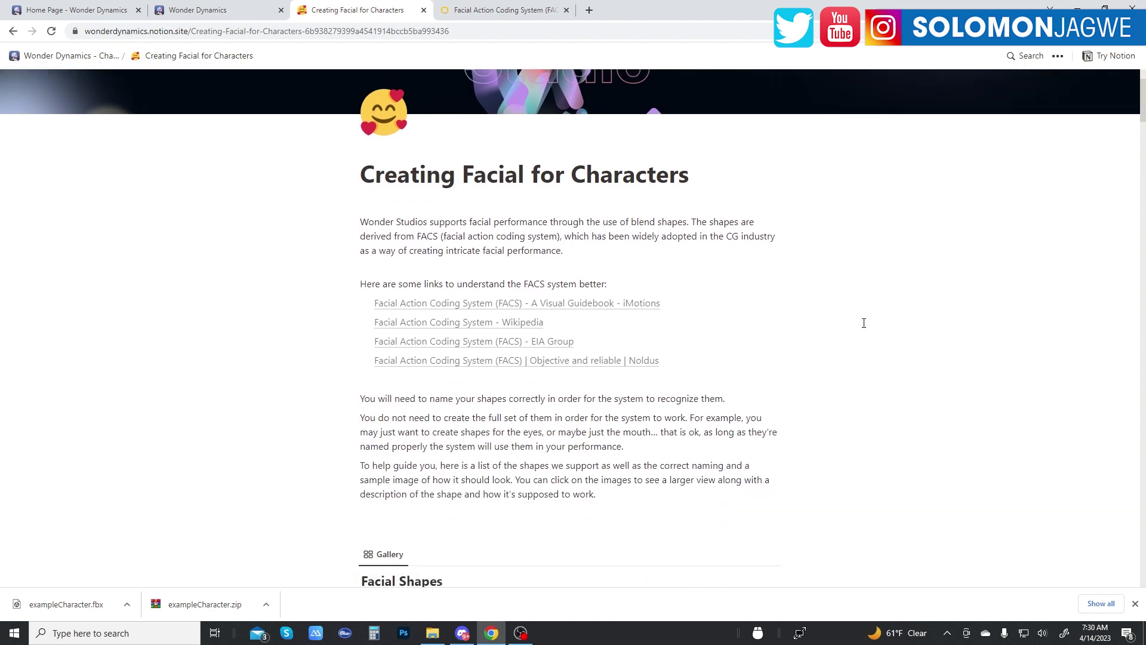
scroll(862, 323, down, 1)
- From My Assets, open the Character Creation Guidelines and scroll to the Requirements section
click(209, 10)
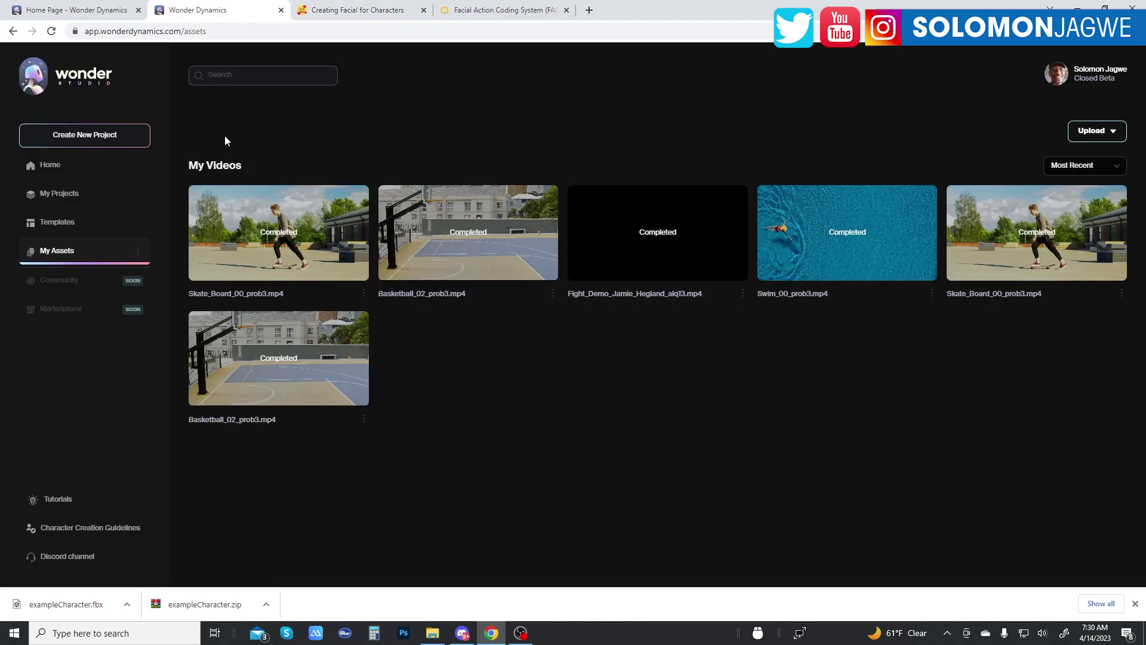
click(63, 532)
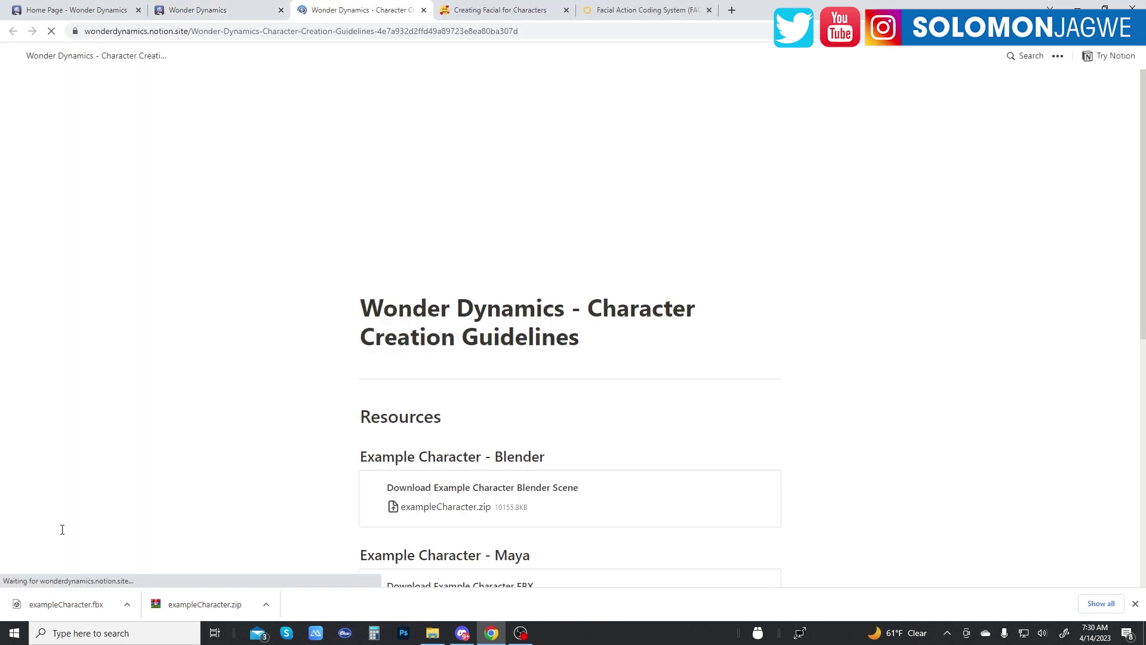
scroll(619, 337, down, 1)
scroll(620, 337, down, 2)
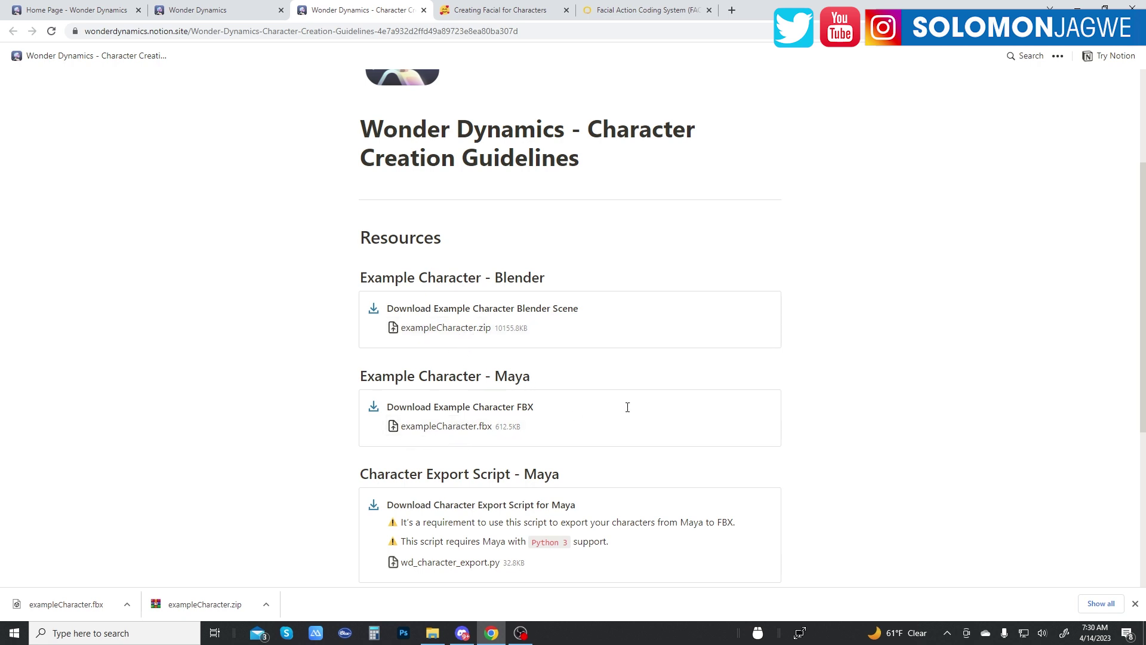
scroll(628, 407, down, 1)
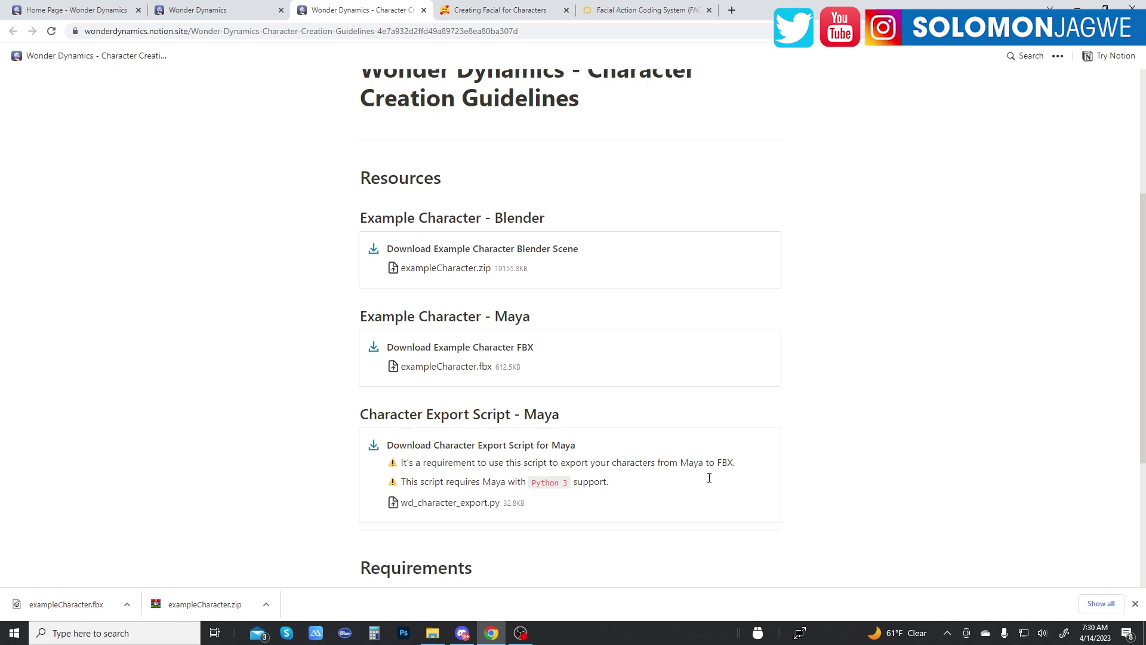
scroll(702, 477, down, 3)
scroll(701, 481, up, 1)
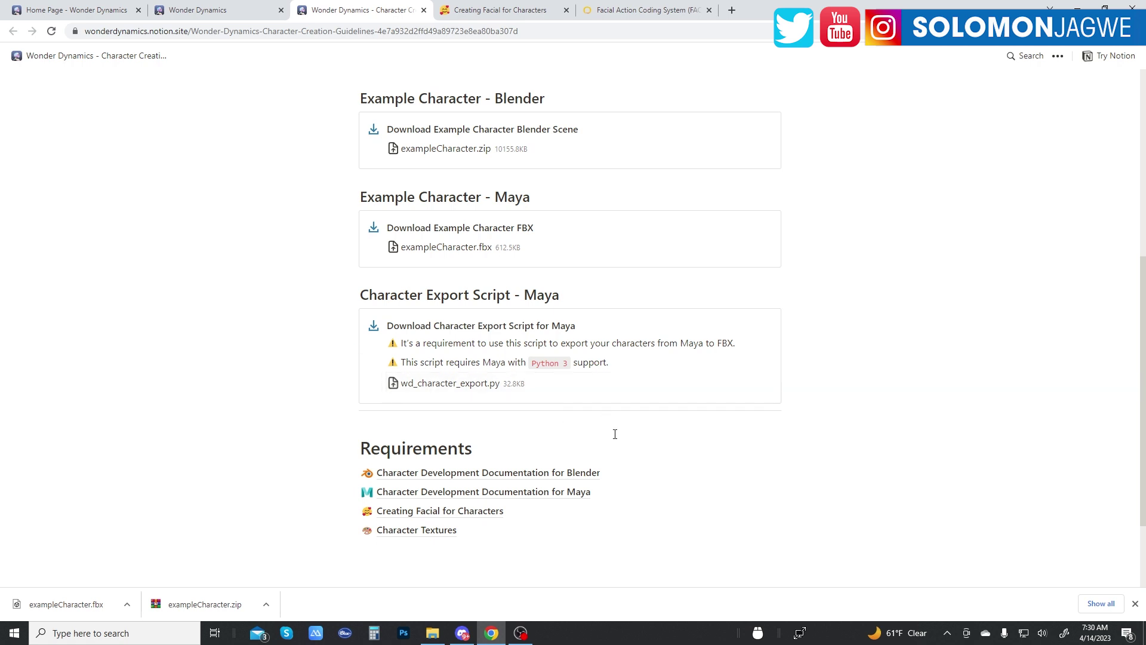
- Open the Character Development Documentation for Maya and scroll through its Introduction and Quick Start tutorials
click(465, 493)
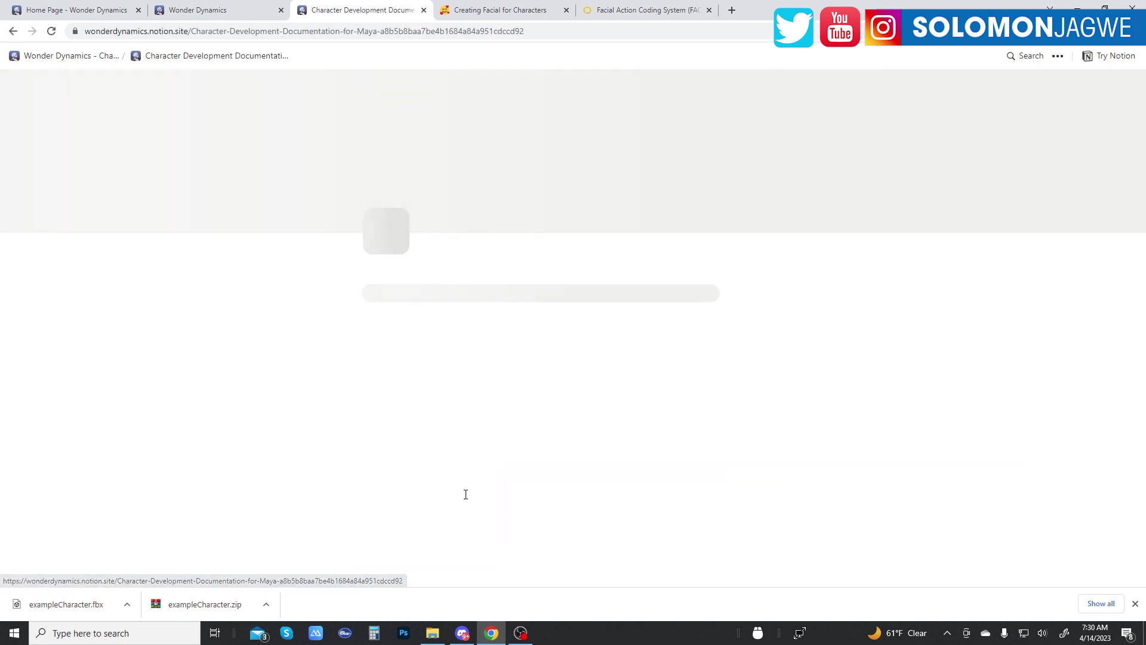
scroll(512, 363, down, 3)
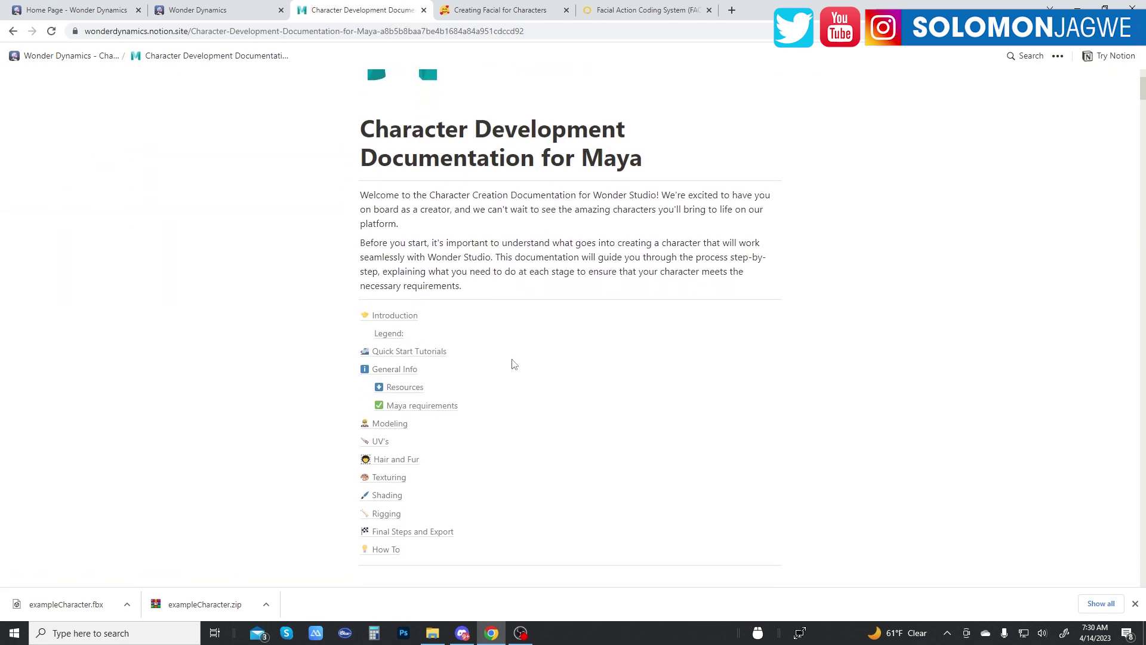
scroll(512, 364, down, 4)
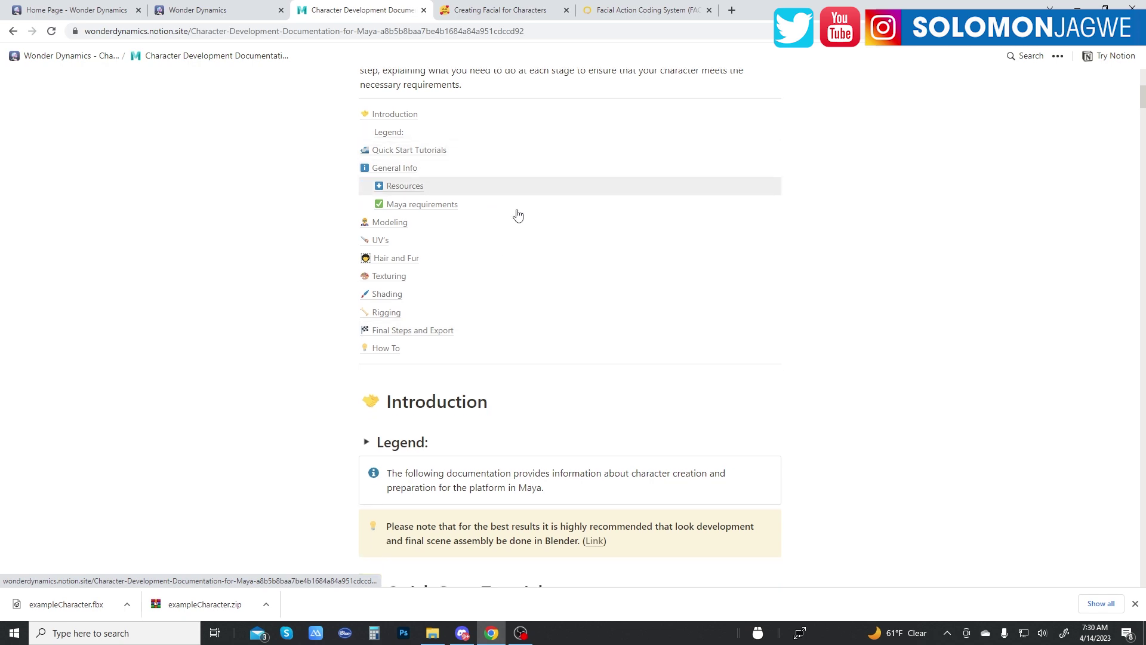
scroll(632, 332, down, 2)
scroll(621, 350, down, 5)
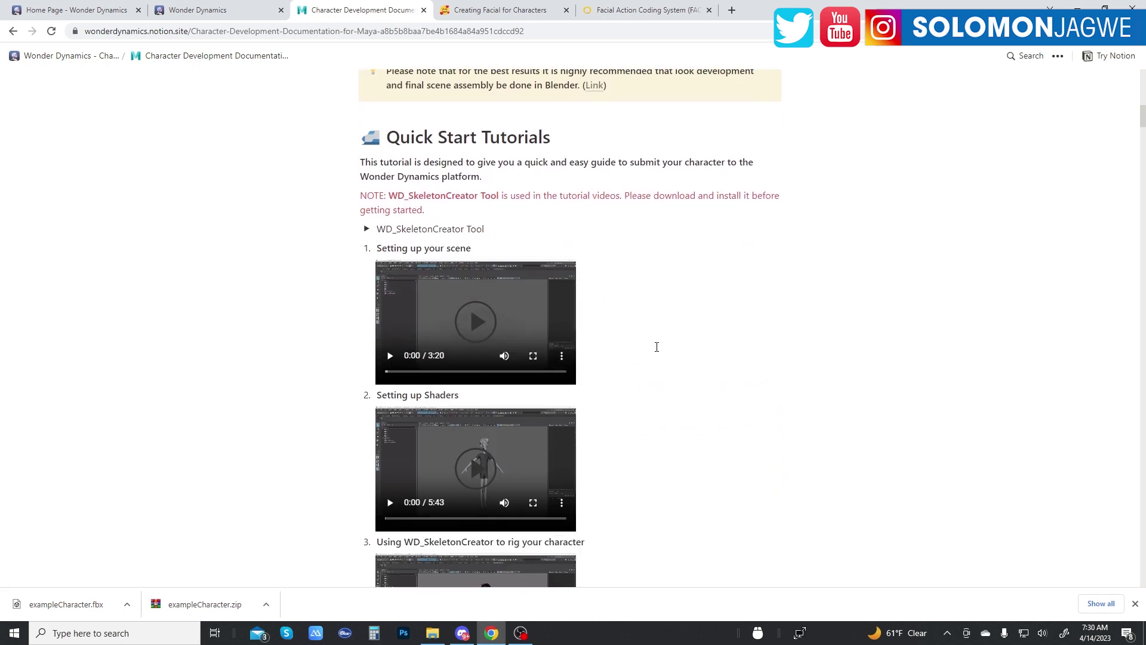
scroll(657, 346, down, 10)
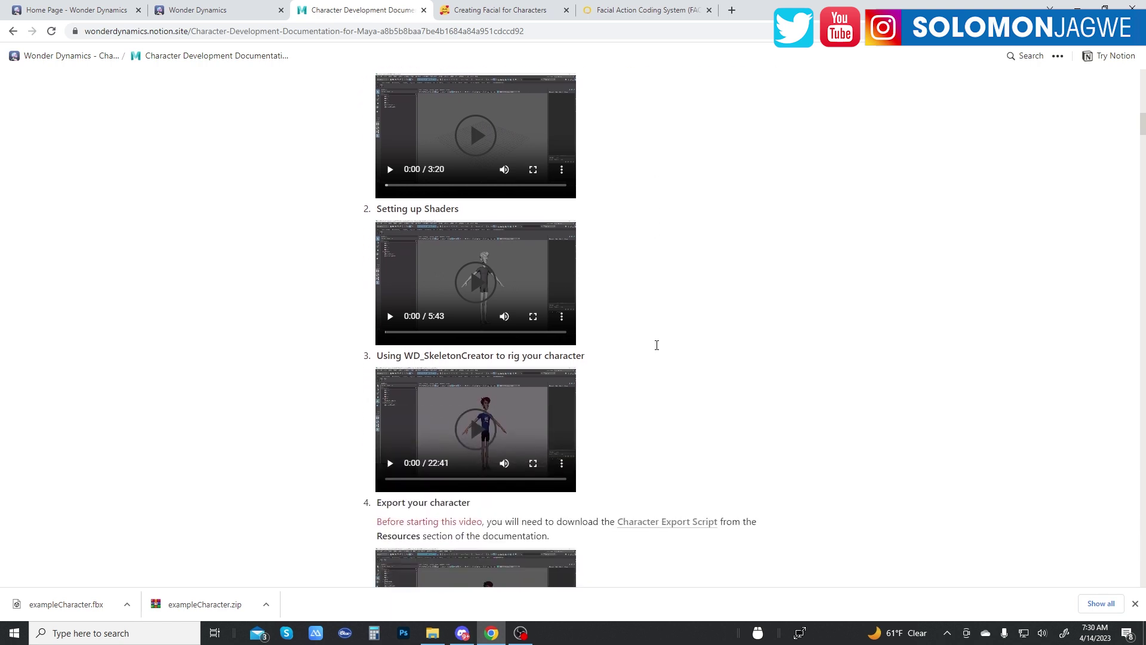
scroll(656, 345, down, 1)
scroll(657, 345, up, 2)
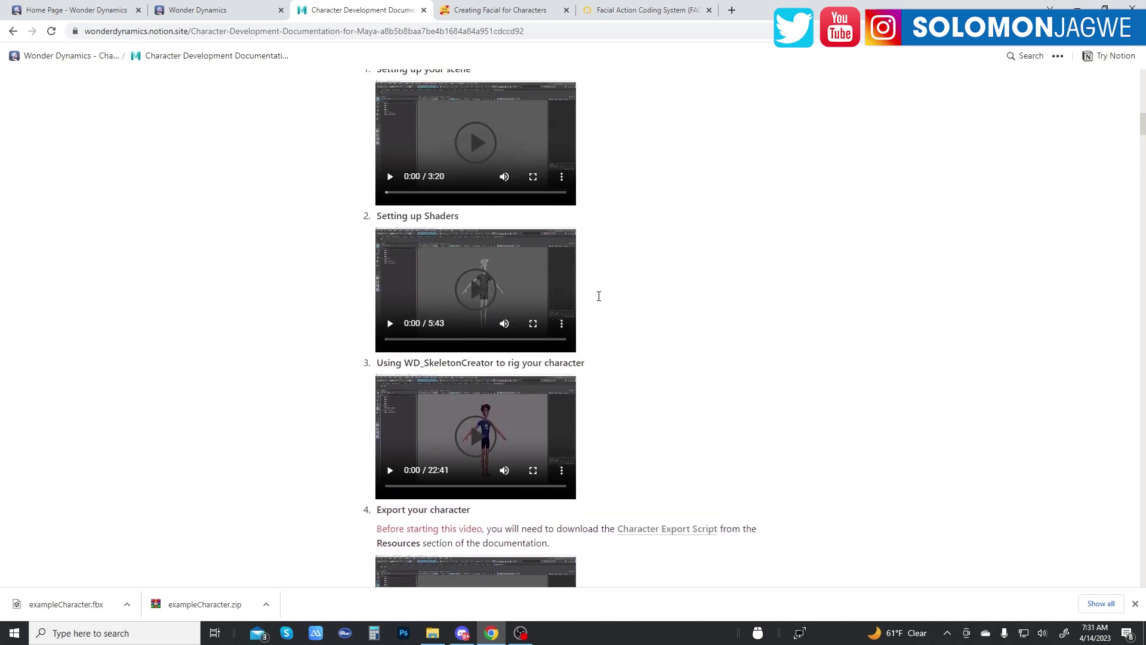
scroll(615, 301, up, 8)
scroll(623, 301, up, 7)
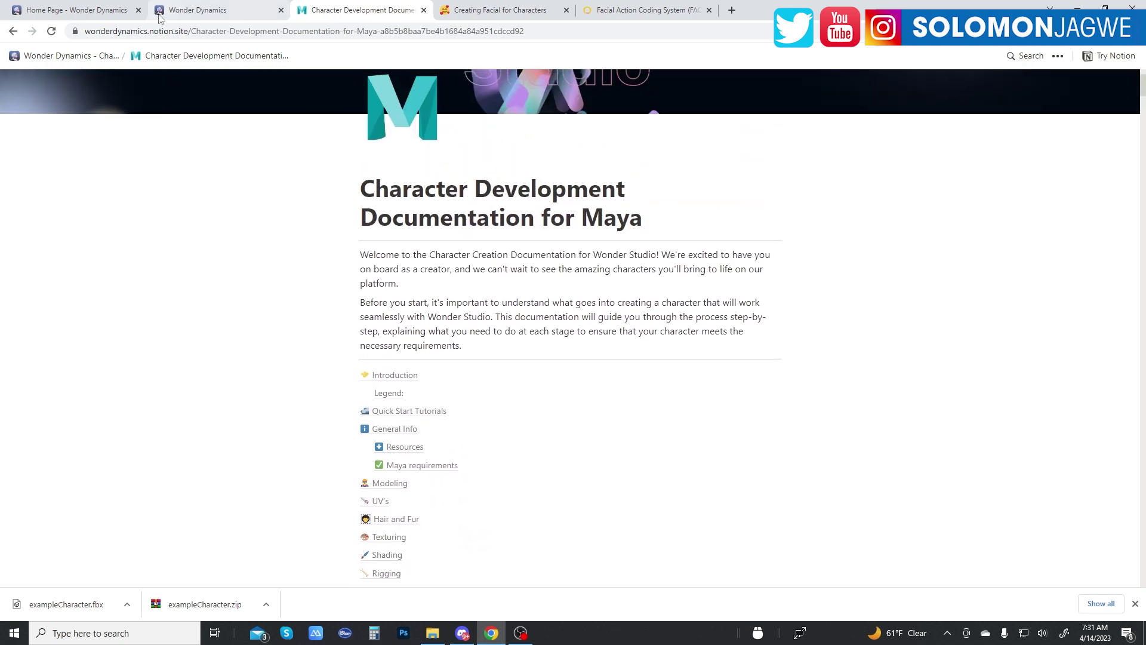
- Start a new project from My Projects and begin renaming it to 'Solo Fight'
click(197, 10)
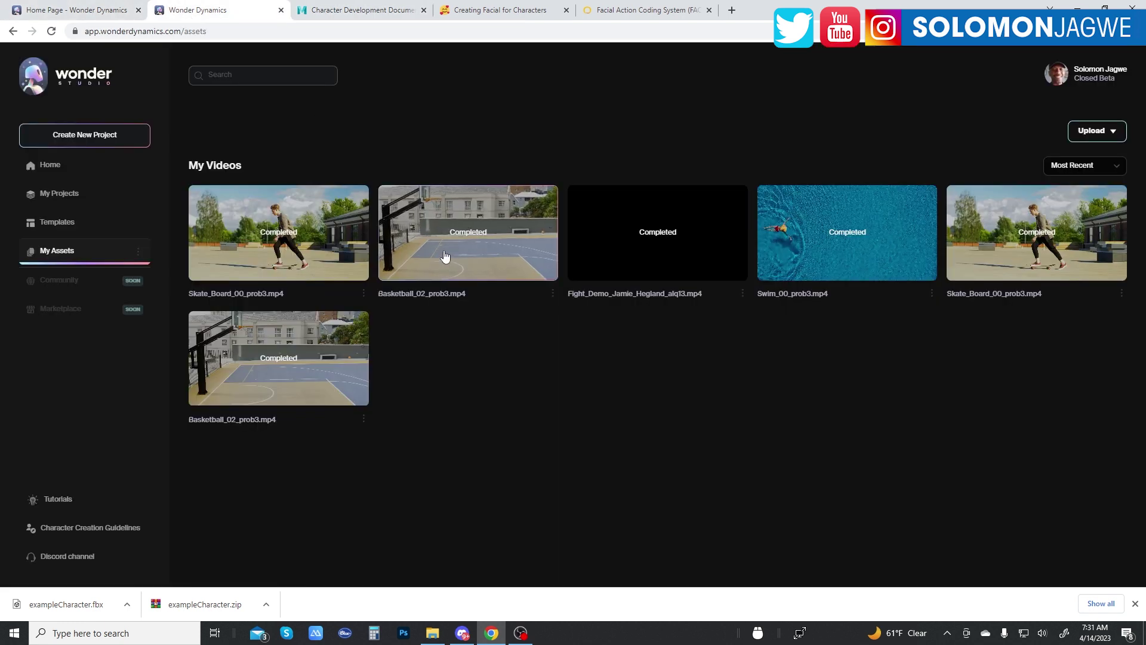
click(56, 197)
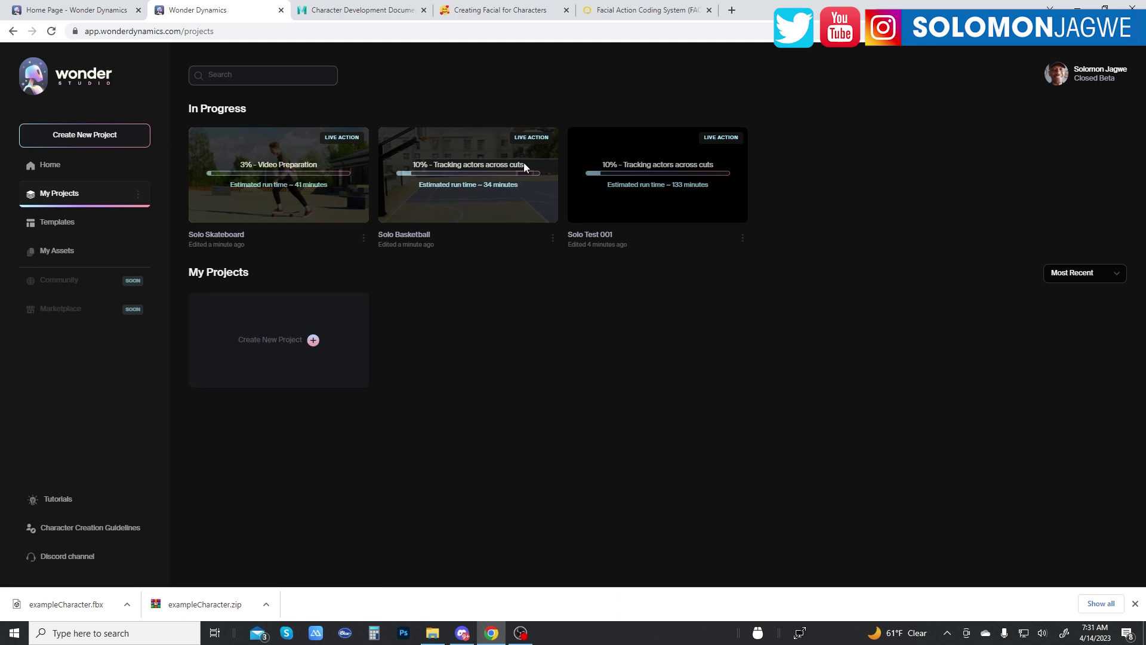
click(313, 340)
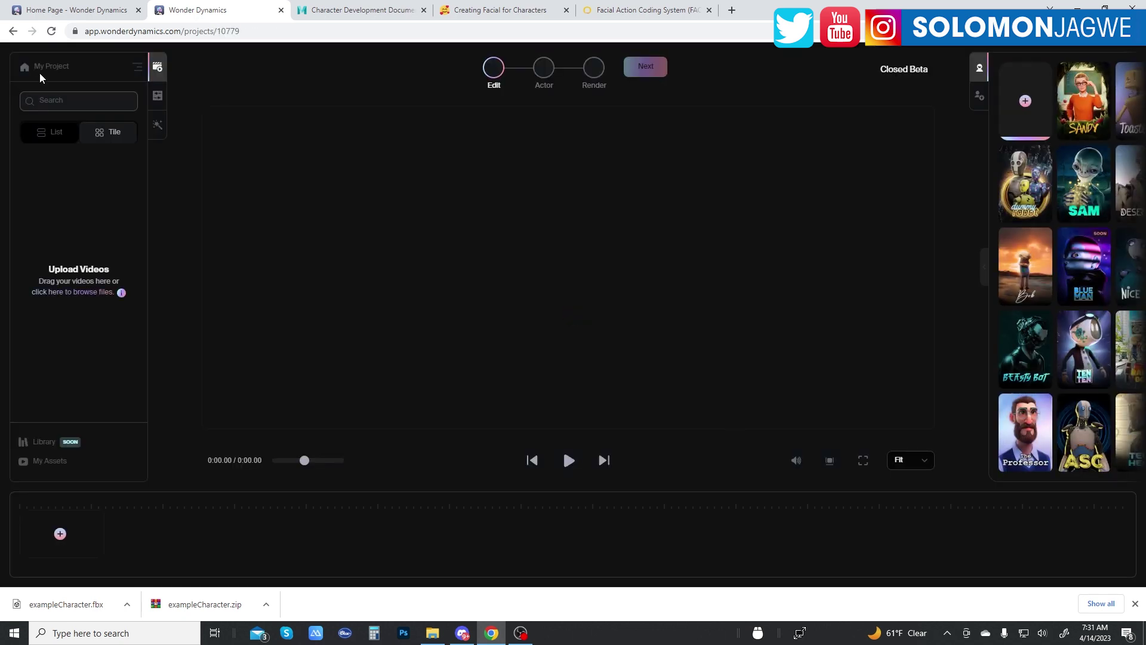
drag(70, 66, 35, 66)
text(Solo Fight)
- Upload High Park Parkour_alq13.mp4 from the Videos folder into the project's video list
click(68, 294)
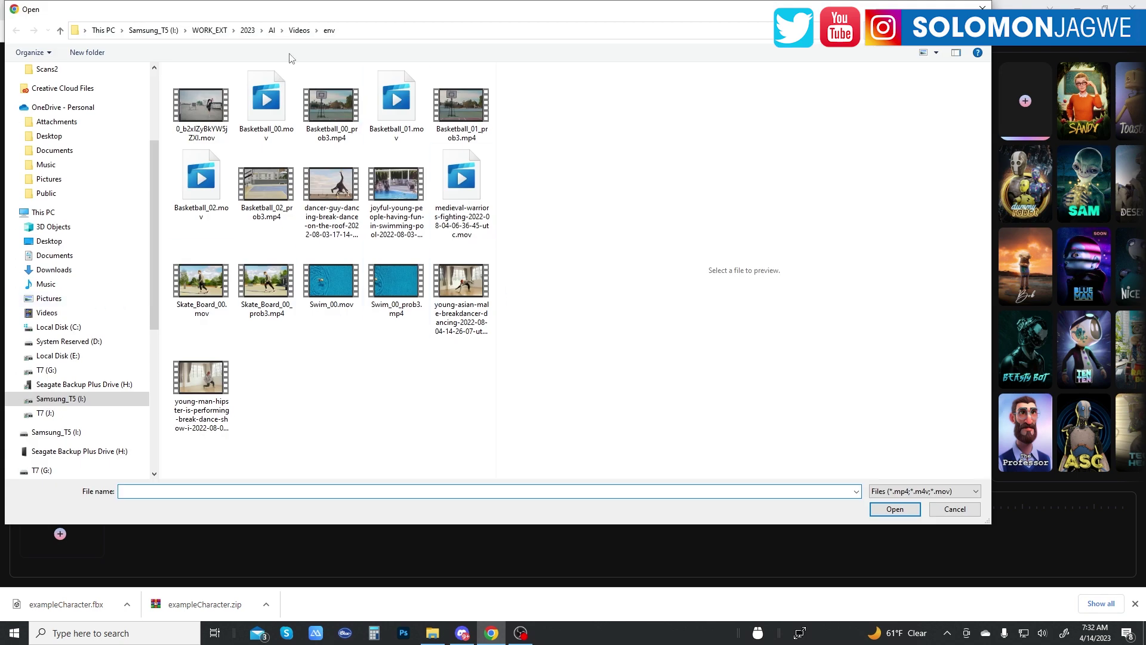
click(300, 31)
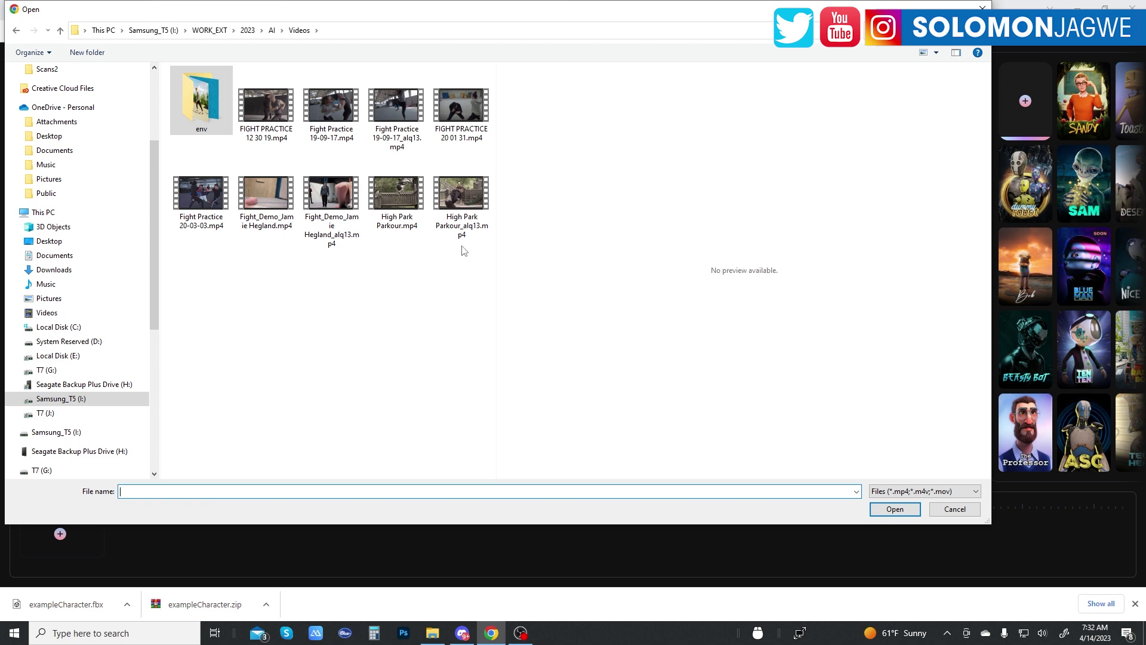
click(473, 206)
click(894, 509)
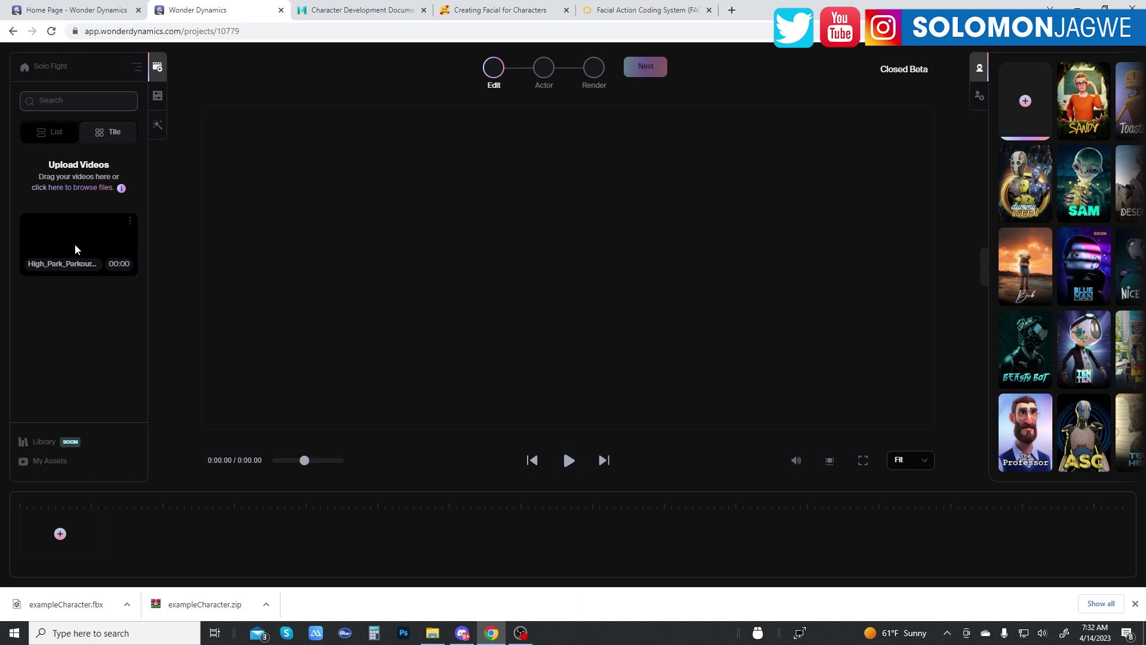
- Drop the High Park Parkour clip onto the timeline and scrub the playhead to about 0:11
drag(78, 251, 67, 536)
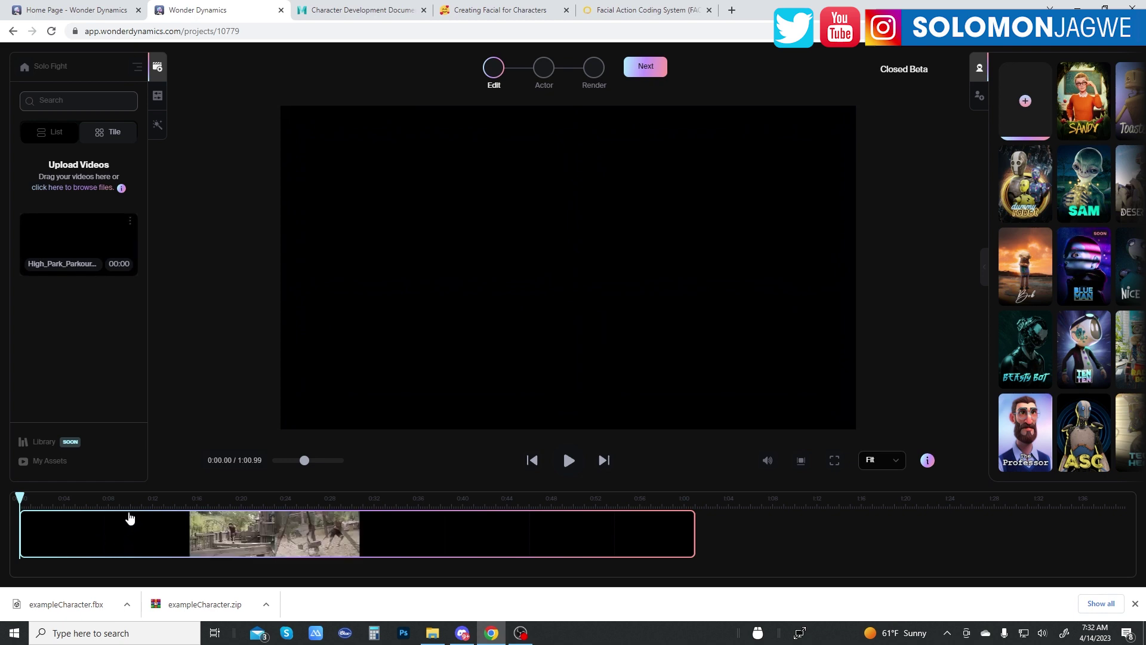
drag(148, 502, 459, 512)
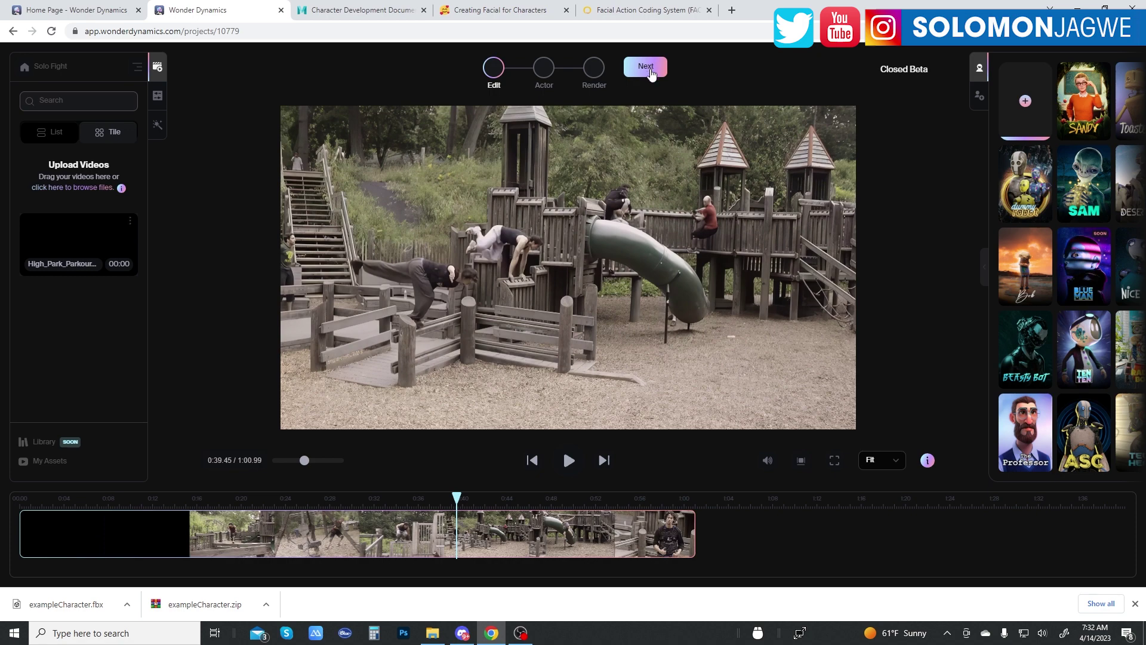
- Advance to the Actor step, scan the frame for actors, and select the middle actor
click(647, 68)
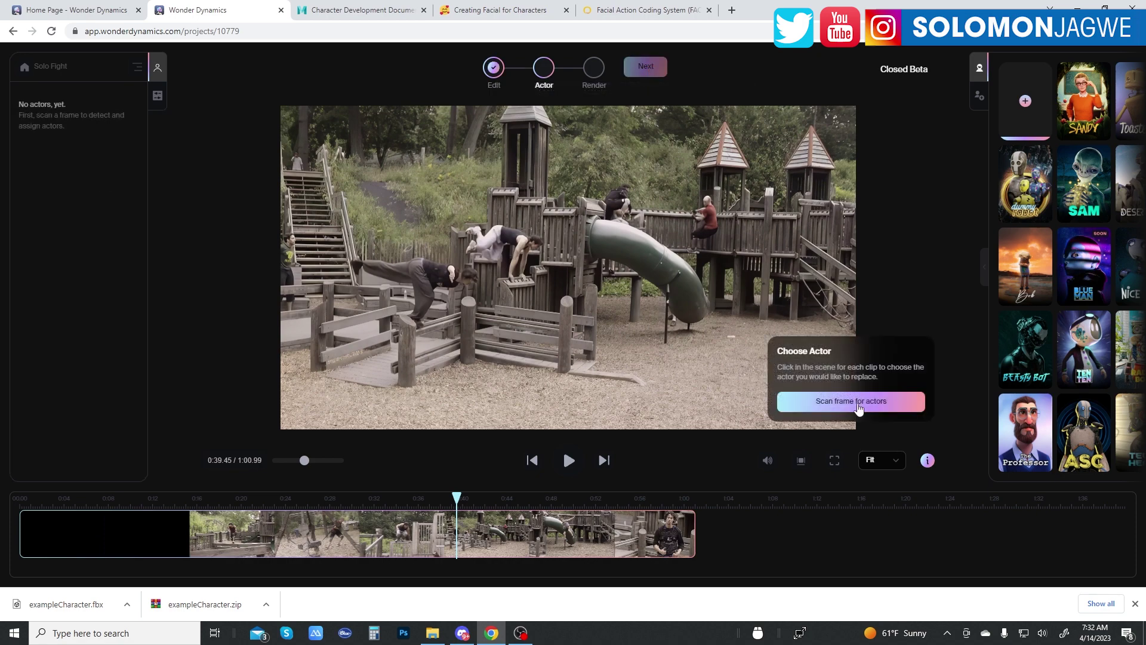
click(858, 409)
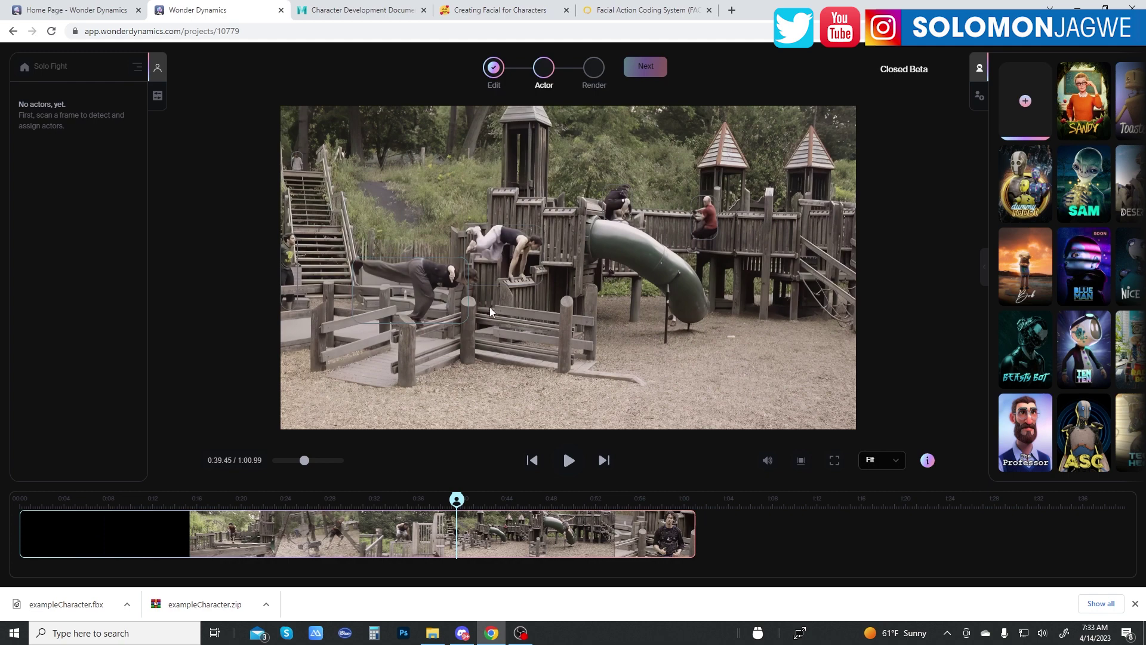
click(512, 258)
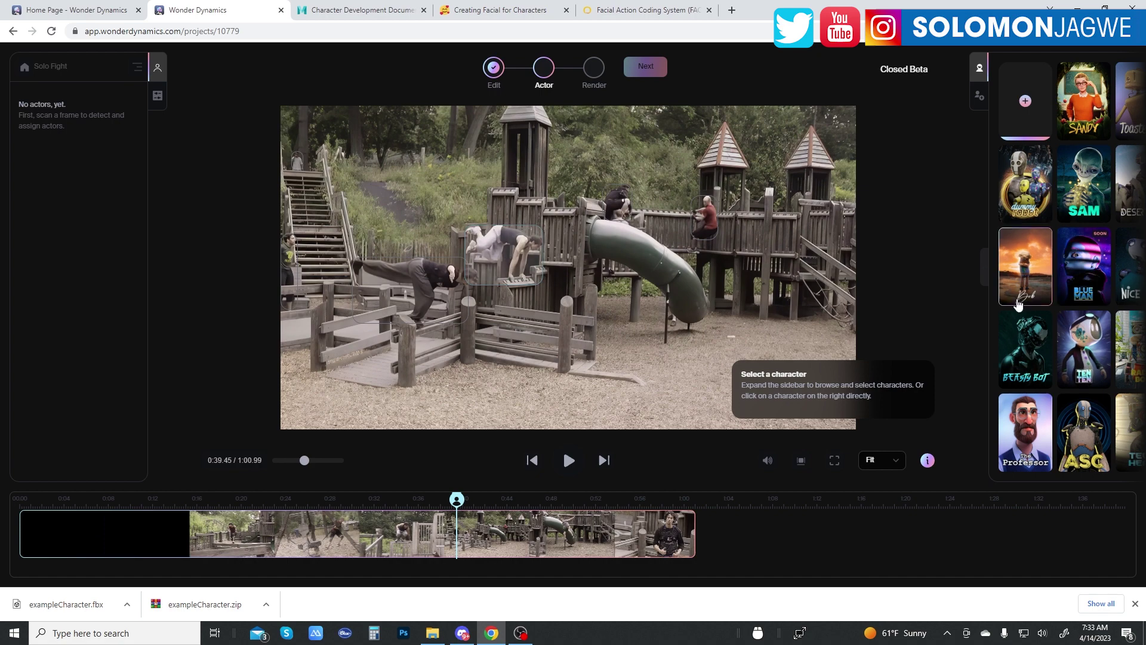
- Browse the character library, previewing coming-soon characters, then assign DESERTBOT to Actor 1
click(981, 269)
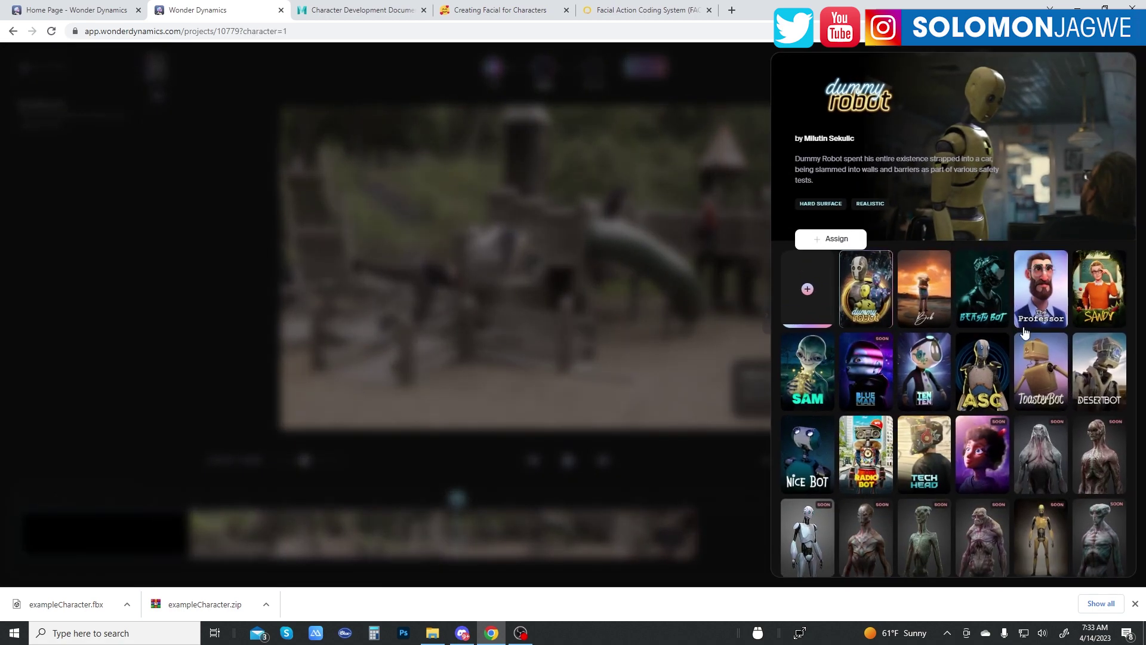
scroll(1028, 332, down, 2)
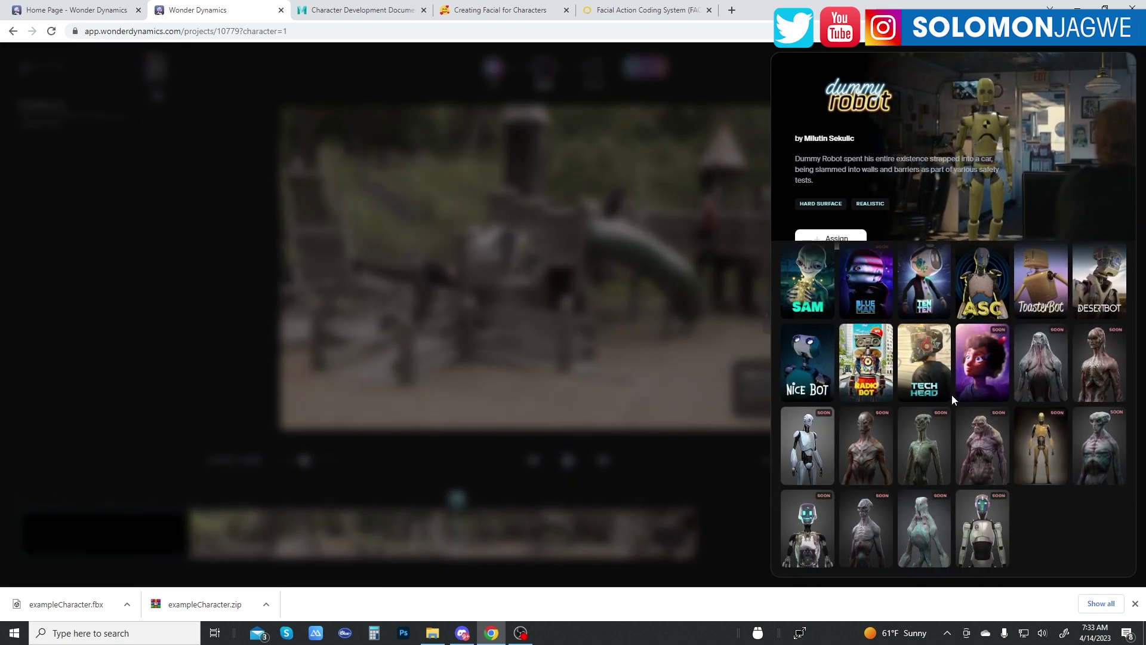
scroll(953, 394, up, 2)
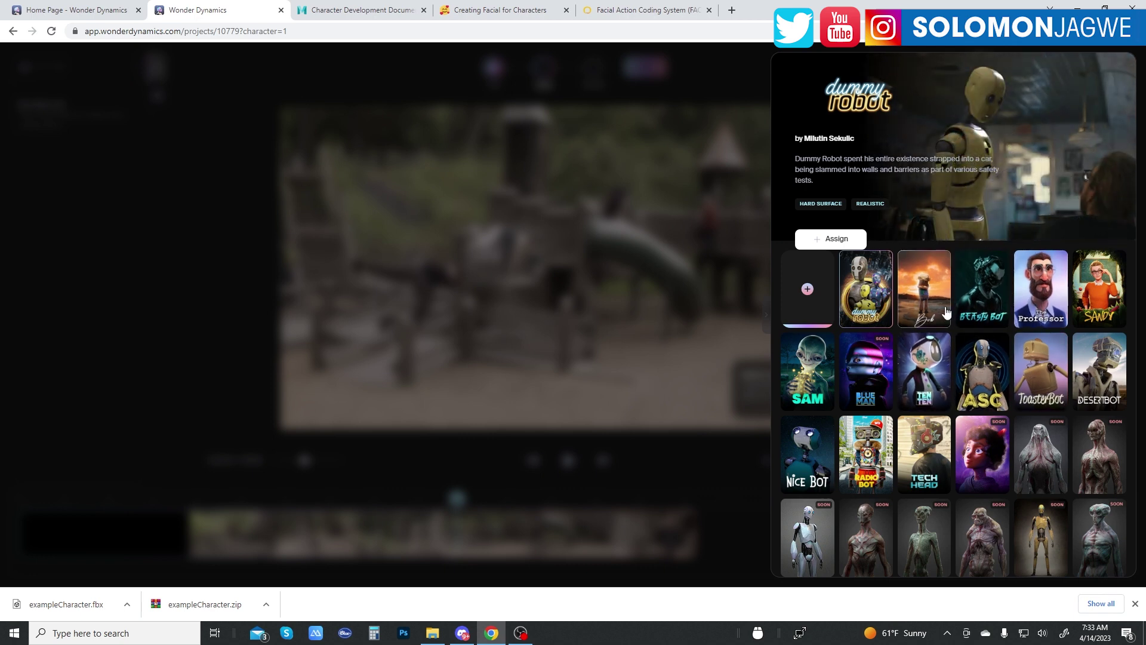
scroll(1069, 388, down, 2)
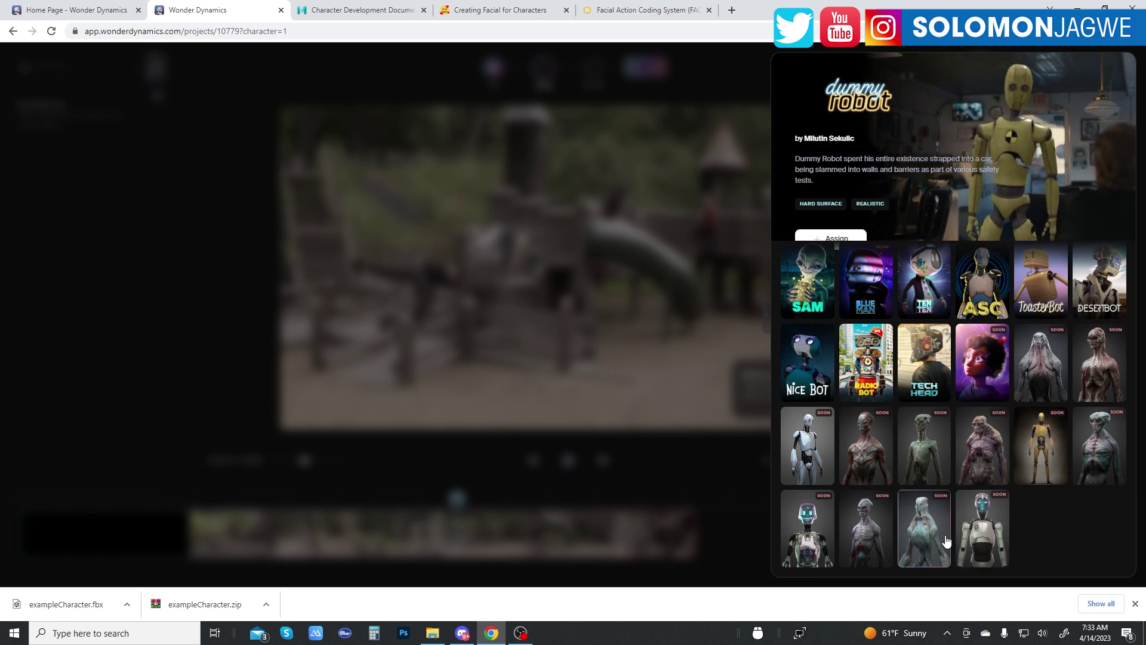
click(991, 538)
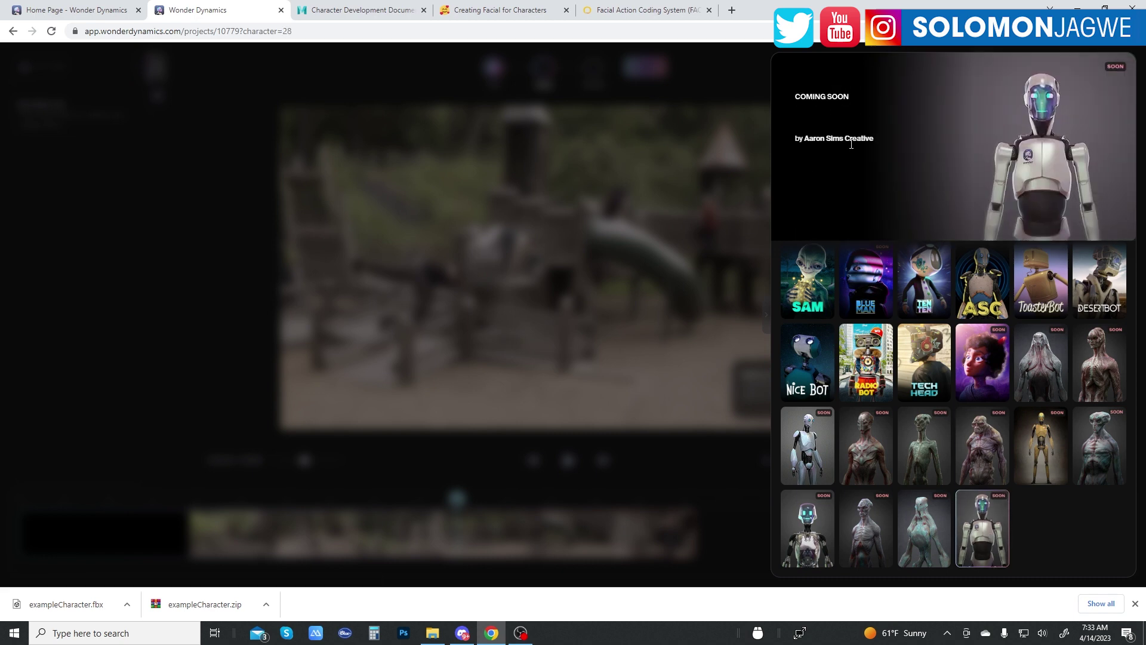
click(875, 535)
click(806, 444)
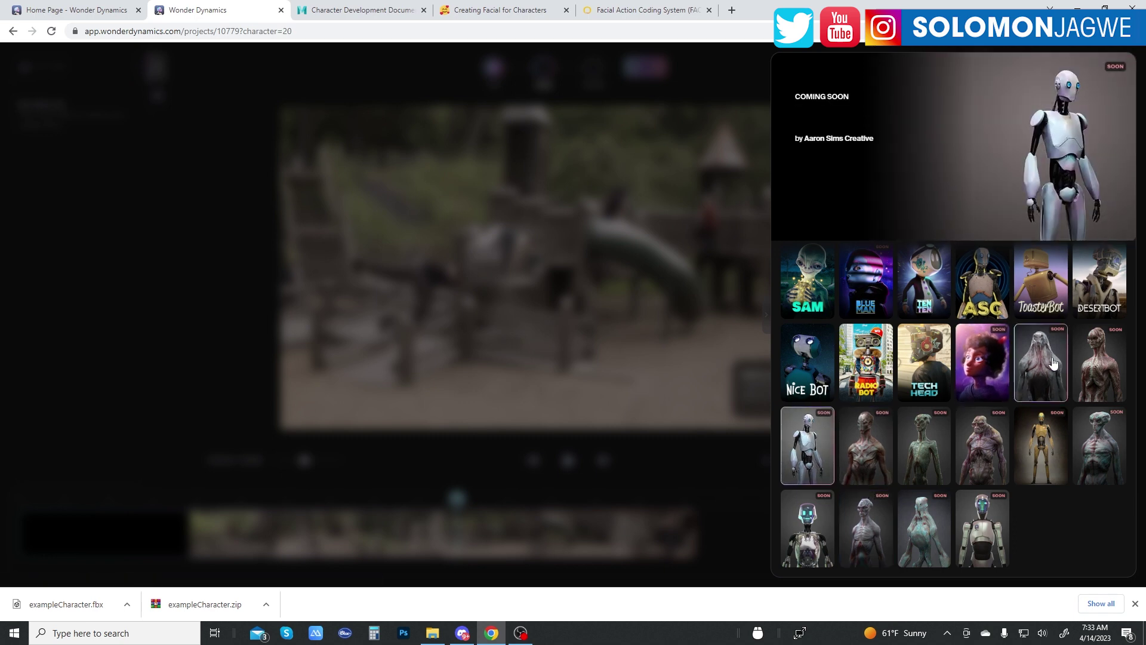
click(1104, 290)
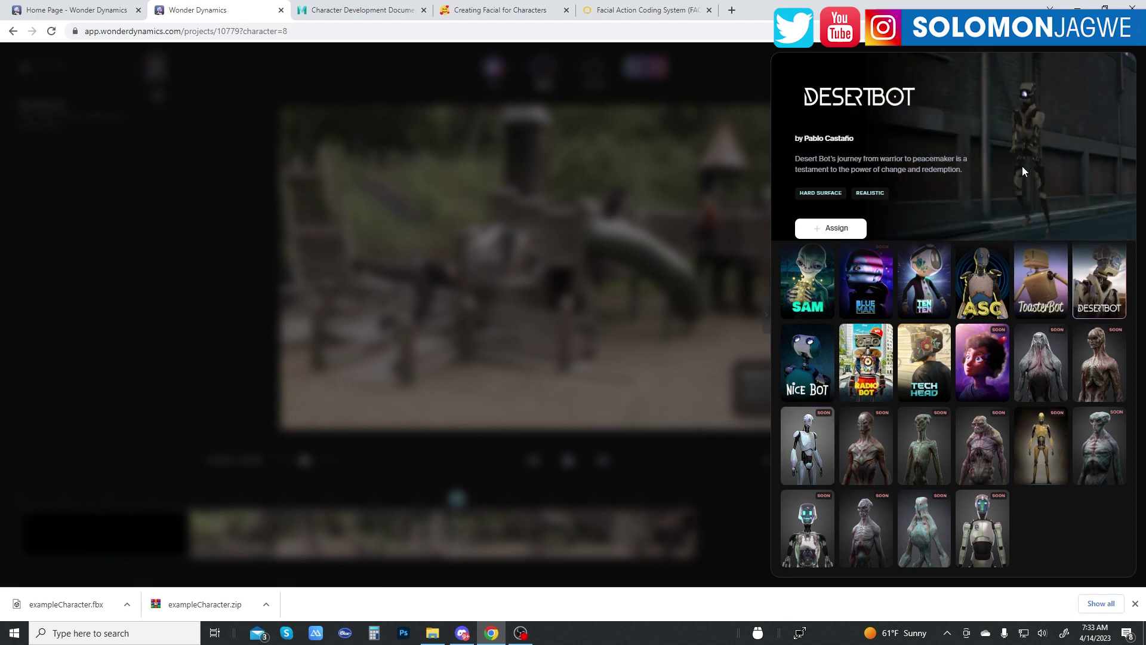
click(851, 231)
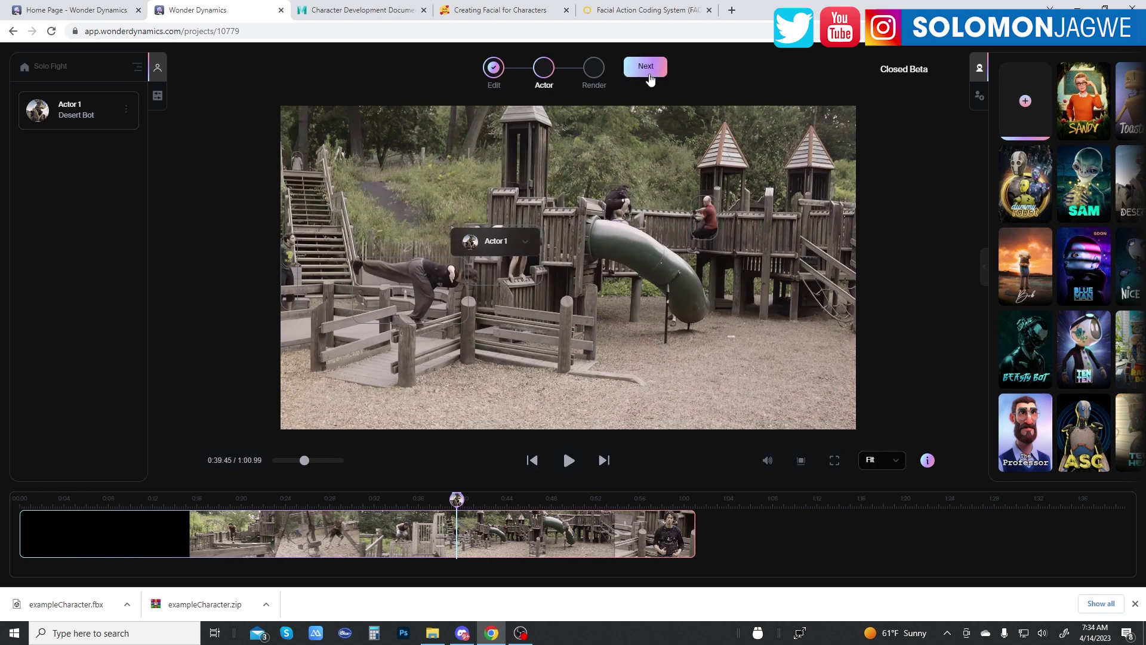
- Move to render settings and set output resolution to 720p, after briefly trying 1080p
click(649, 75)
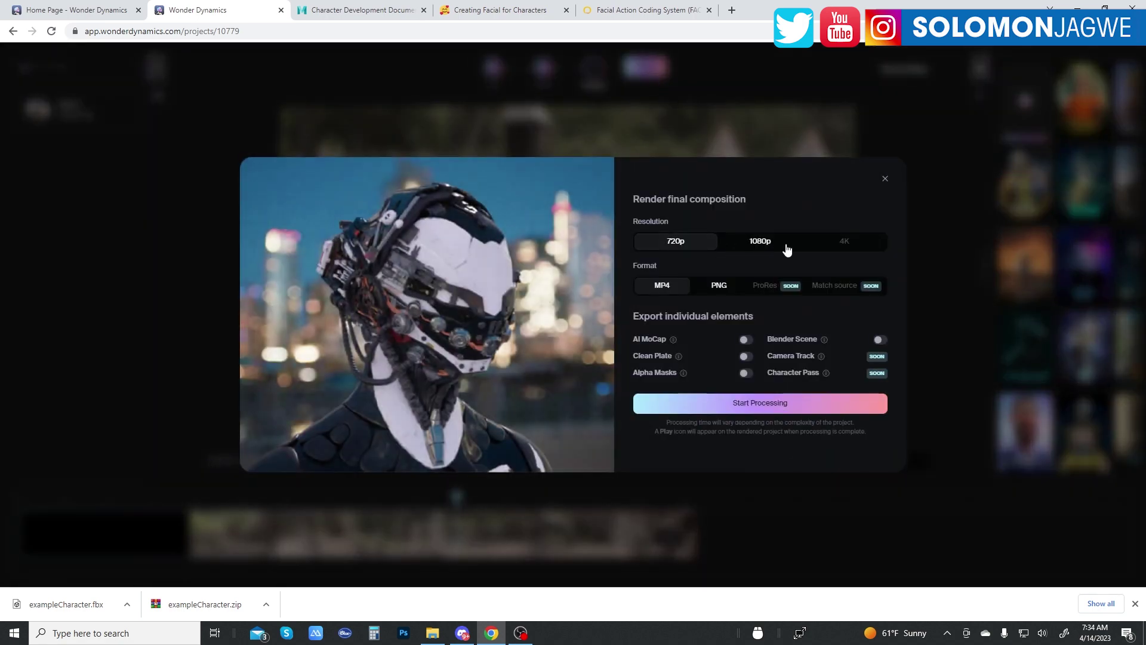
mouse_move(843, 246)
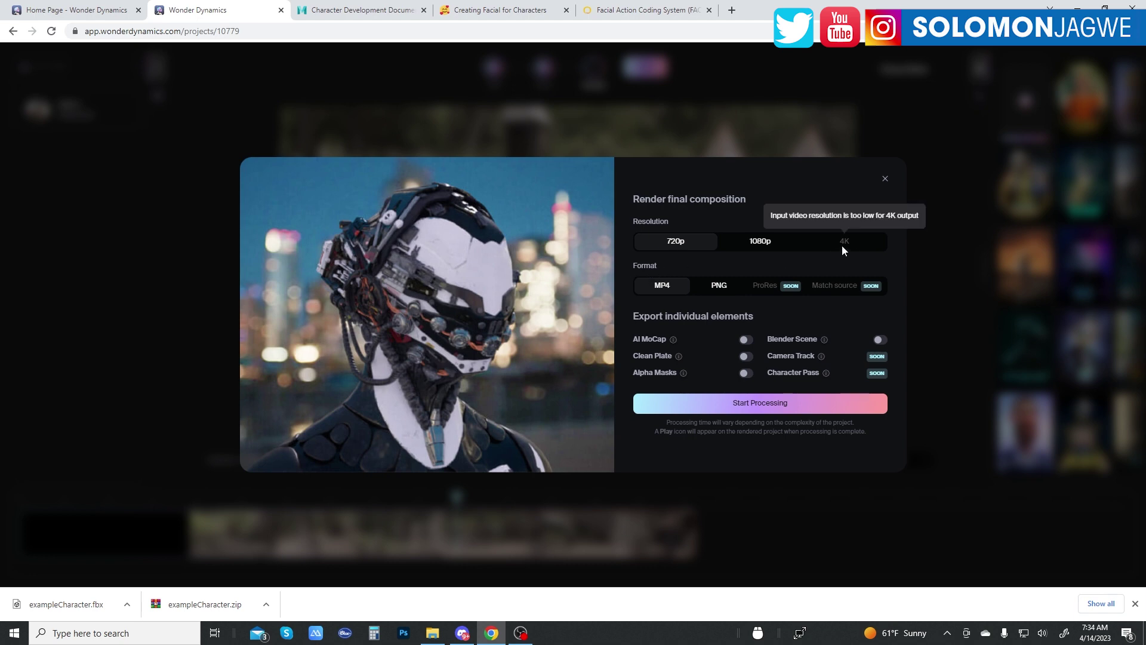
click(759, 249)
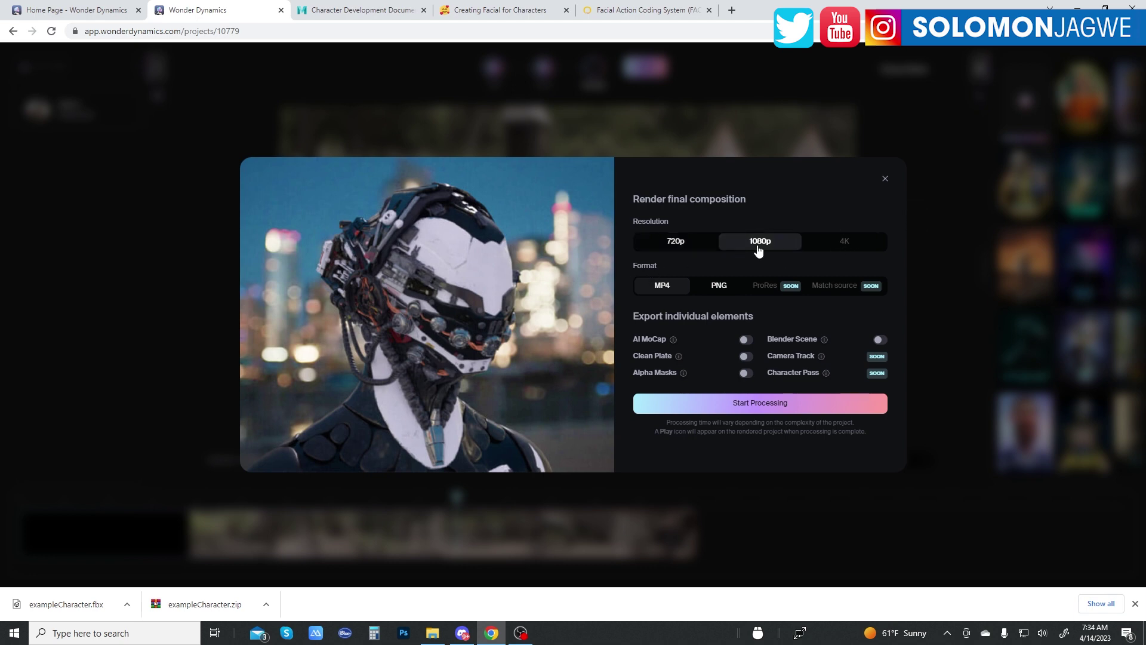
click(674, 249)
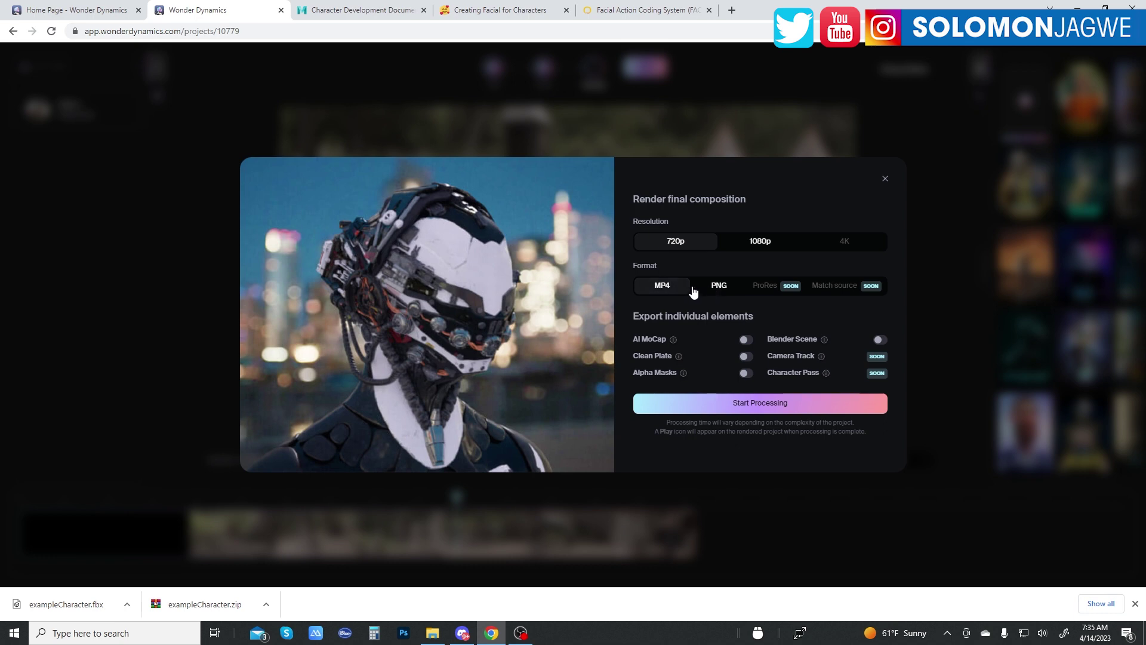
- Enable AI MoCap, Blender Scene, Clean Plate and Alpha Masks exports, then start processing
click(747, 341)
click(881, 340)
click(746, 357)
click(746, 374)
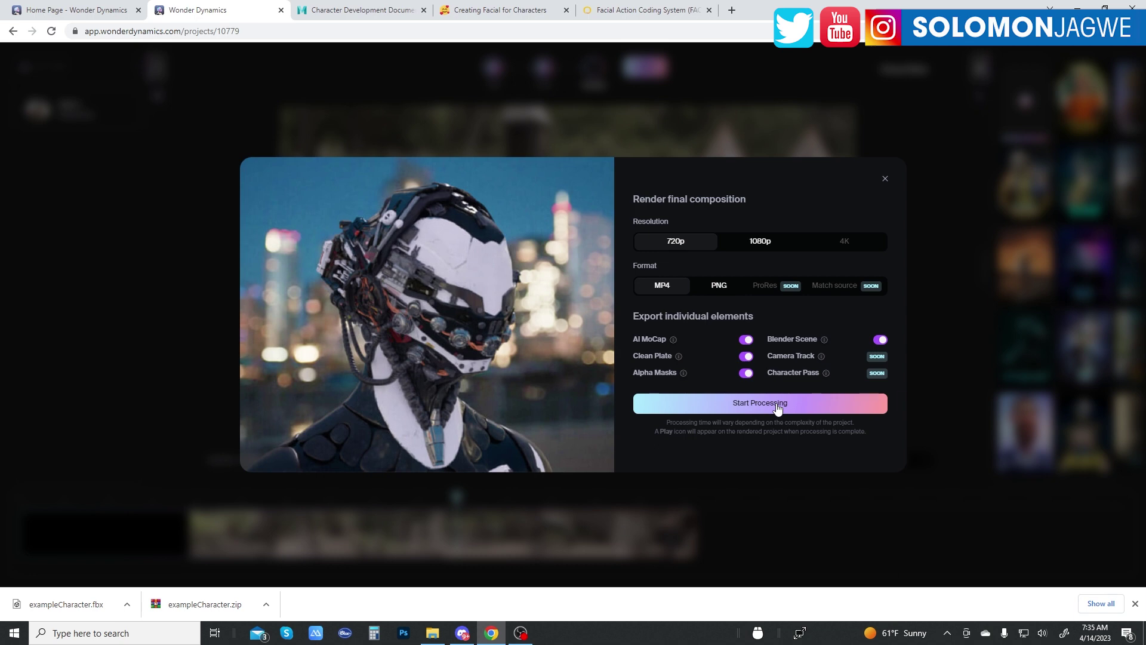
click(830, 407)
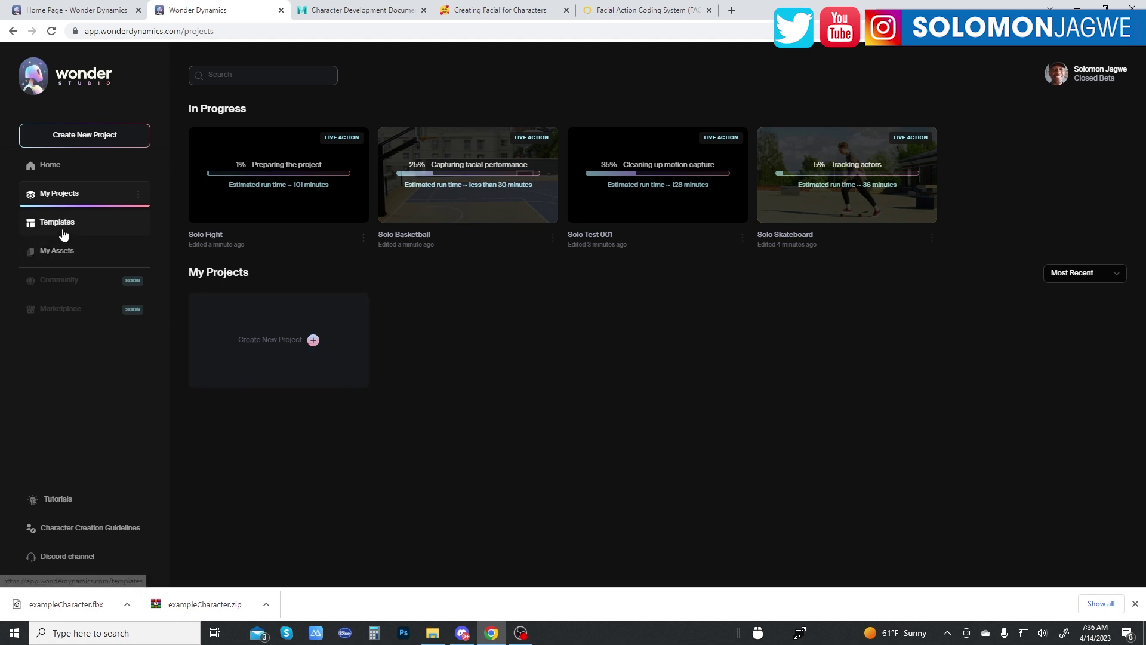
- Go to the home page and look through the Sandy and Dummy Robot character details
click(52, 169)
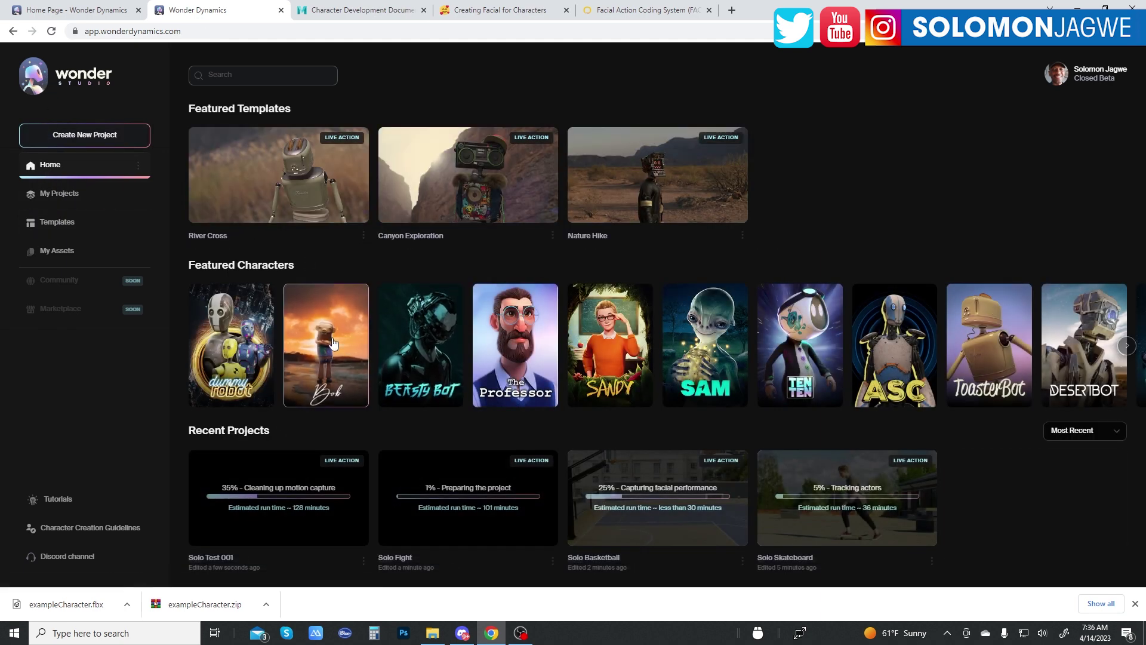
click(618, 351)
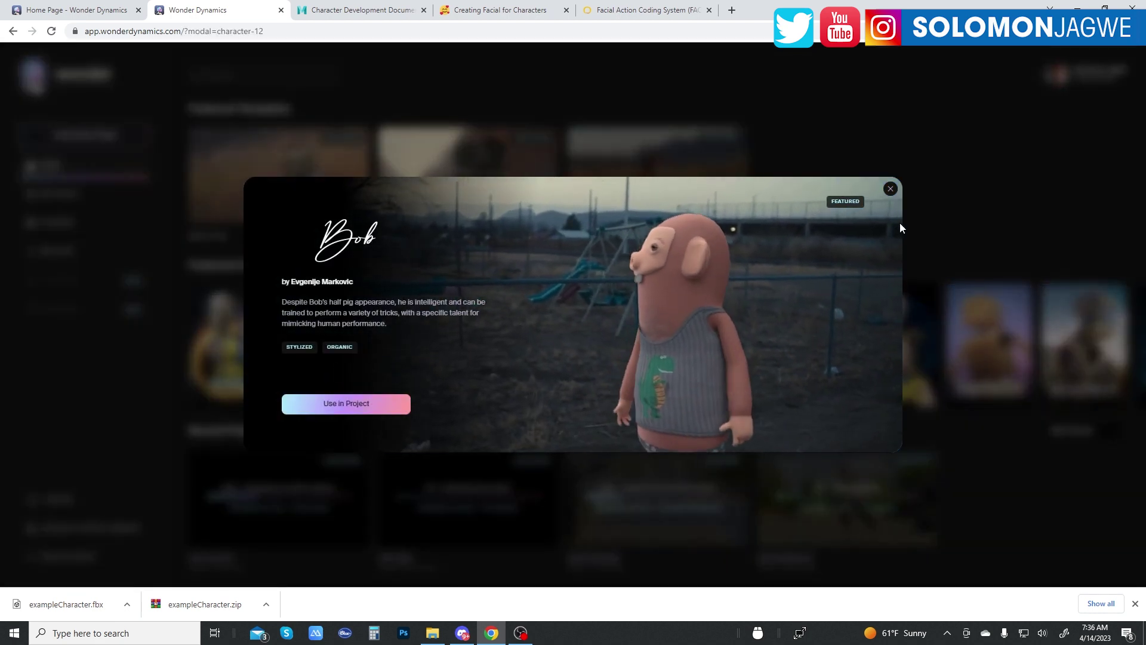
click(893, 191)
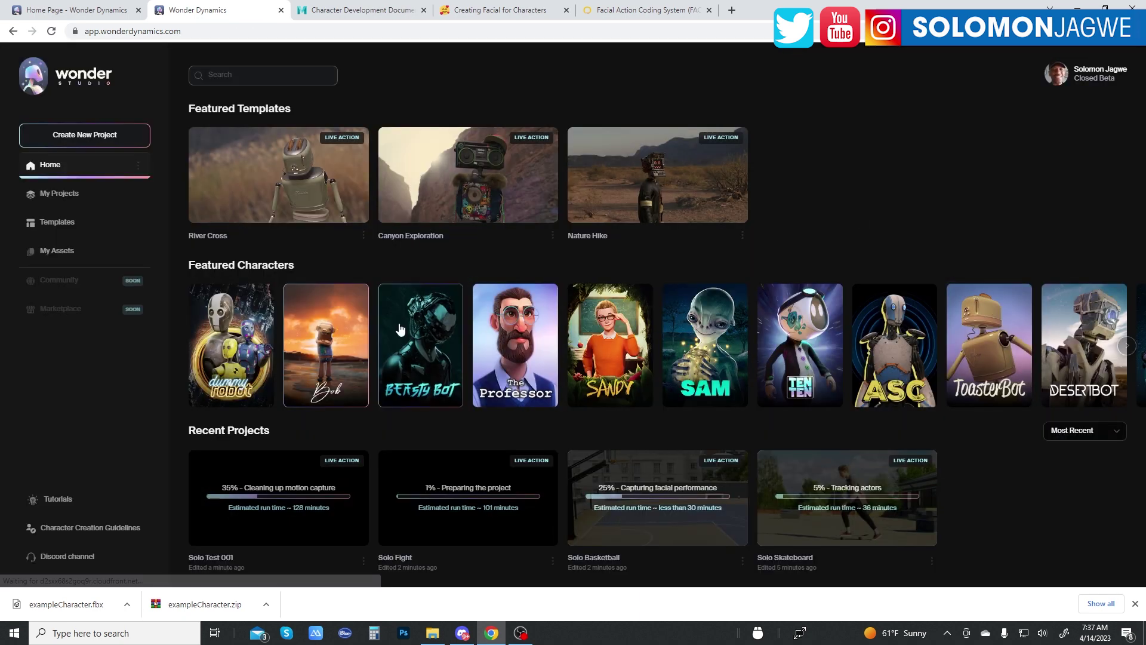
click(246, 360)
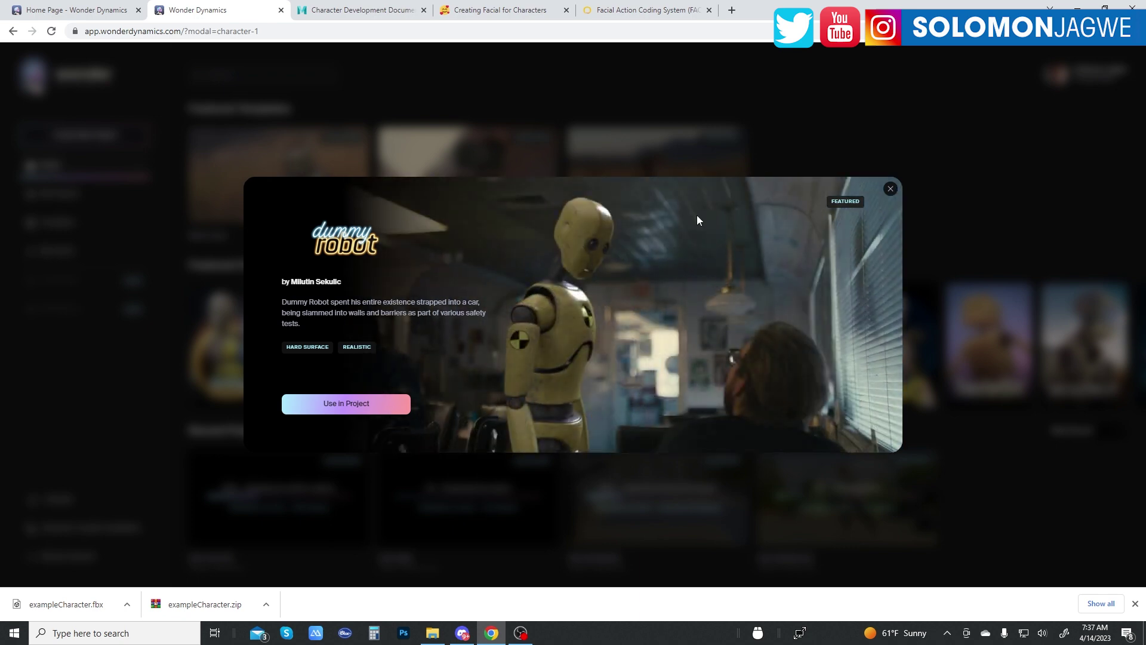
click(891, 190)
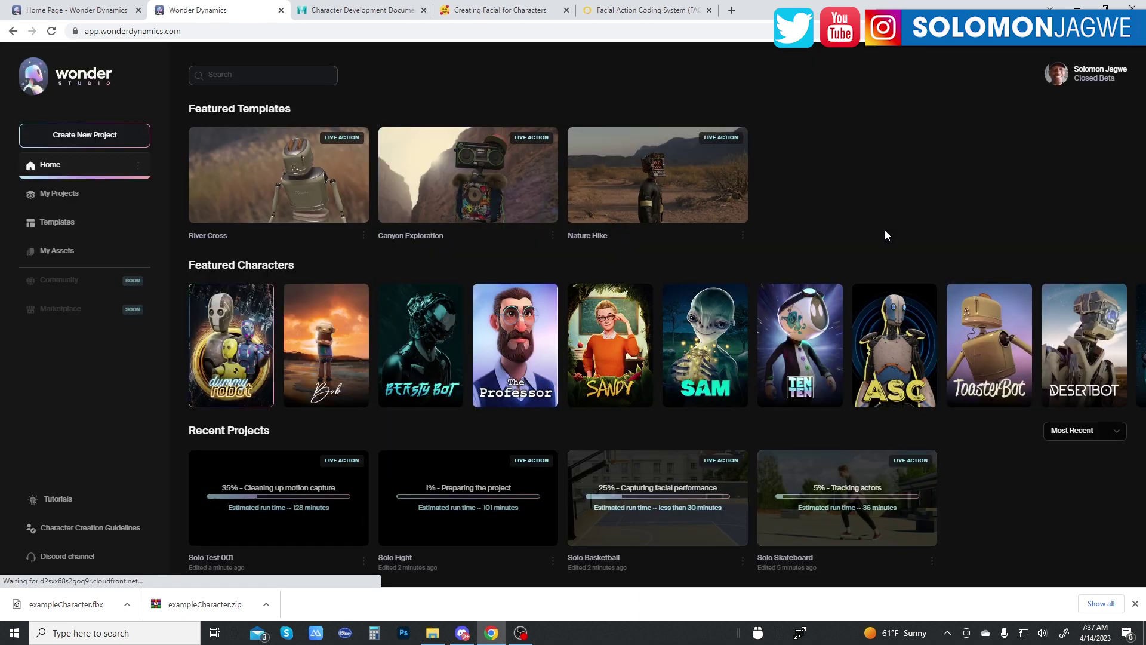
- Check TenTen's character details, then open The Professor's details
click(806, 335)
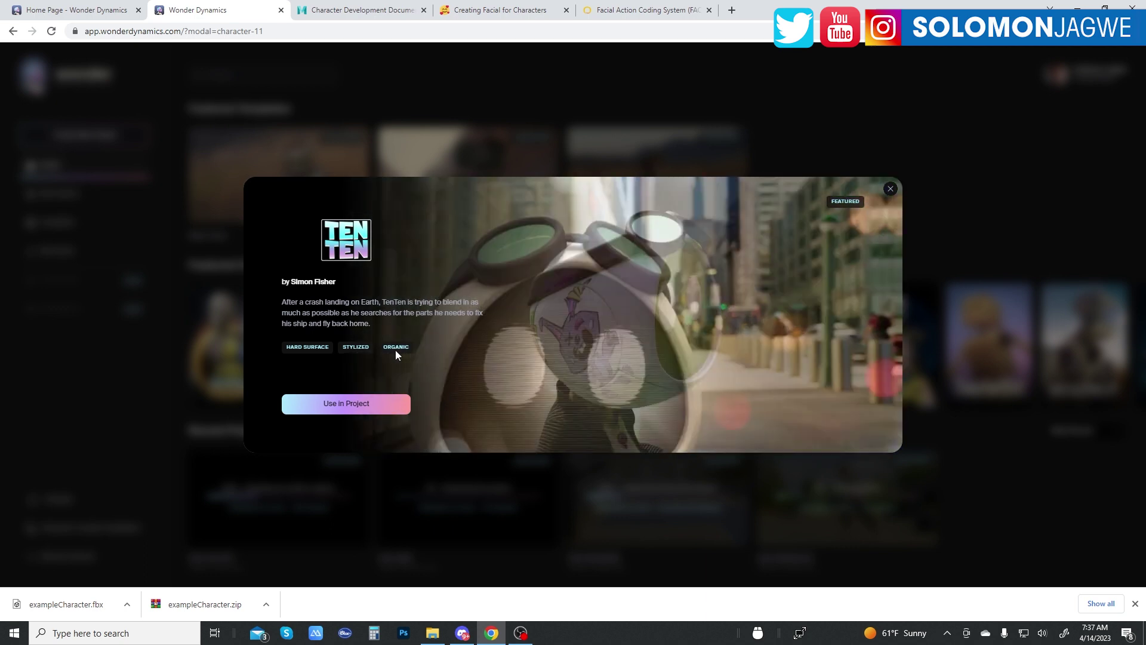
click(888, 190)
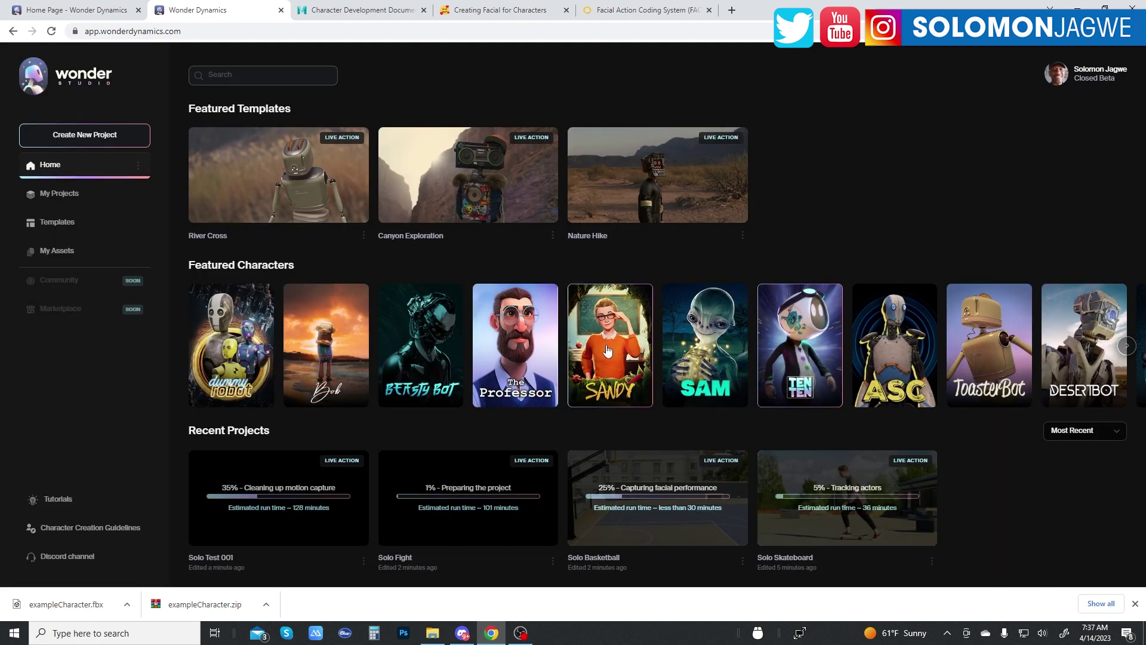
click(539, 342)
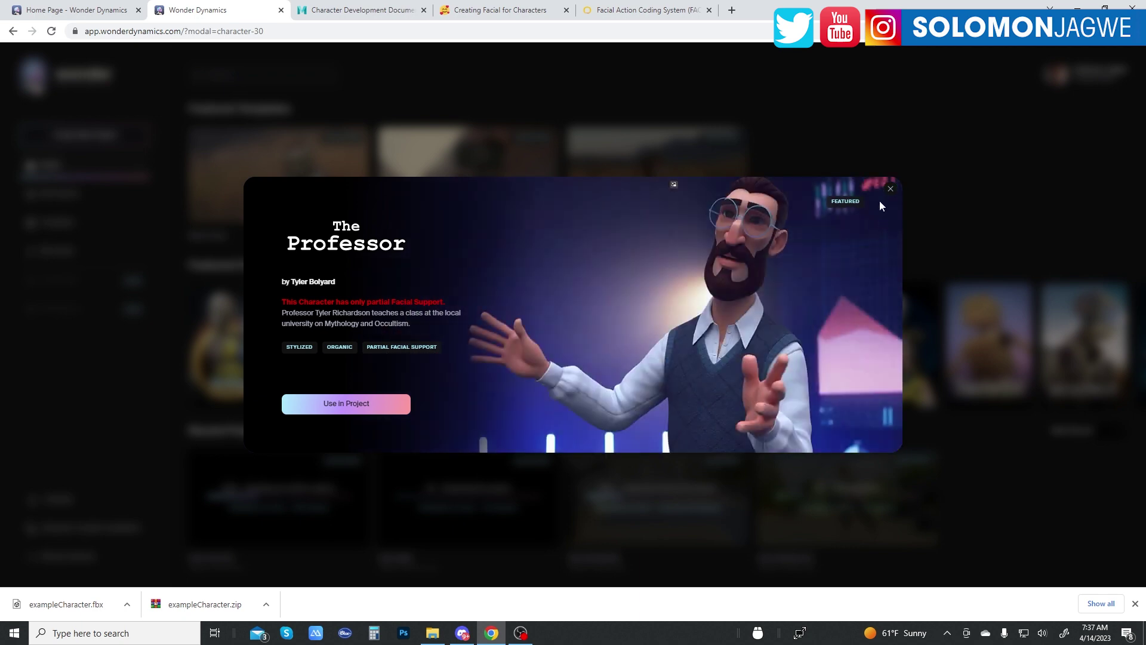
- Close The Professor's details and briefly view Sandy's character details
click(891, 191)
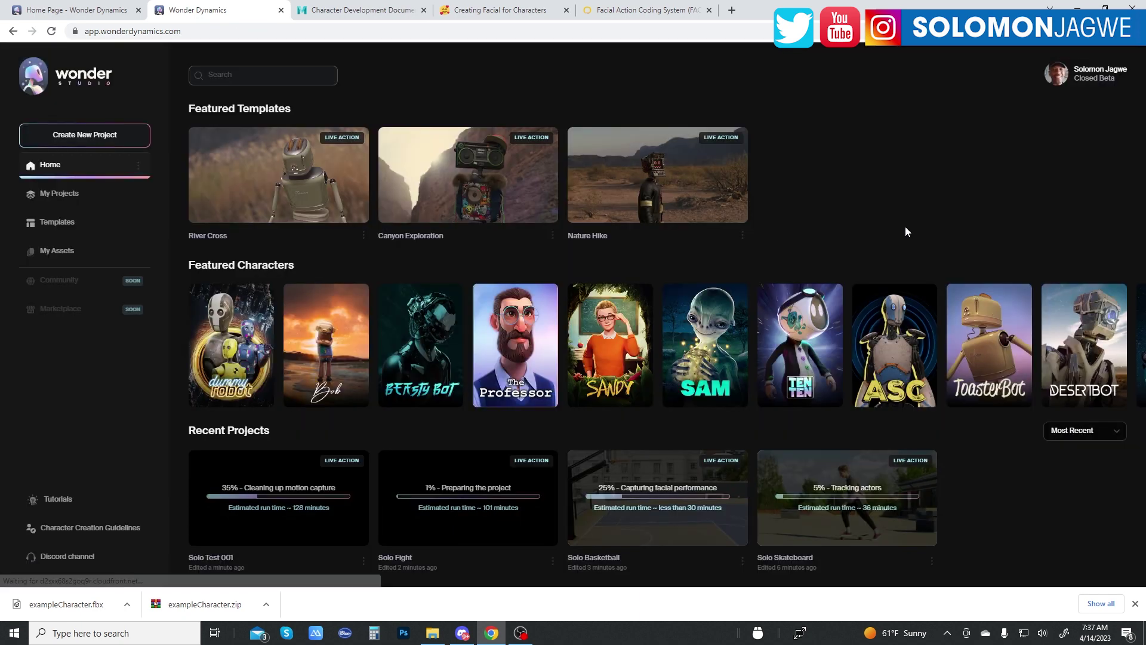
click(615, 355)
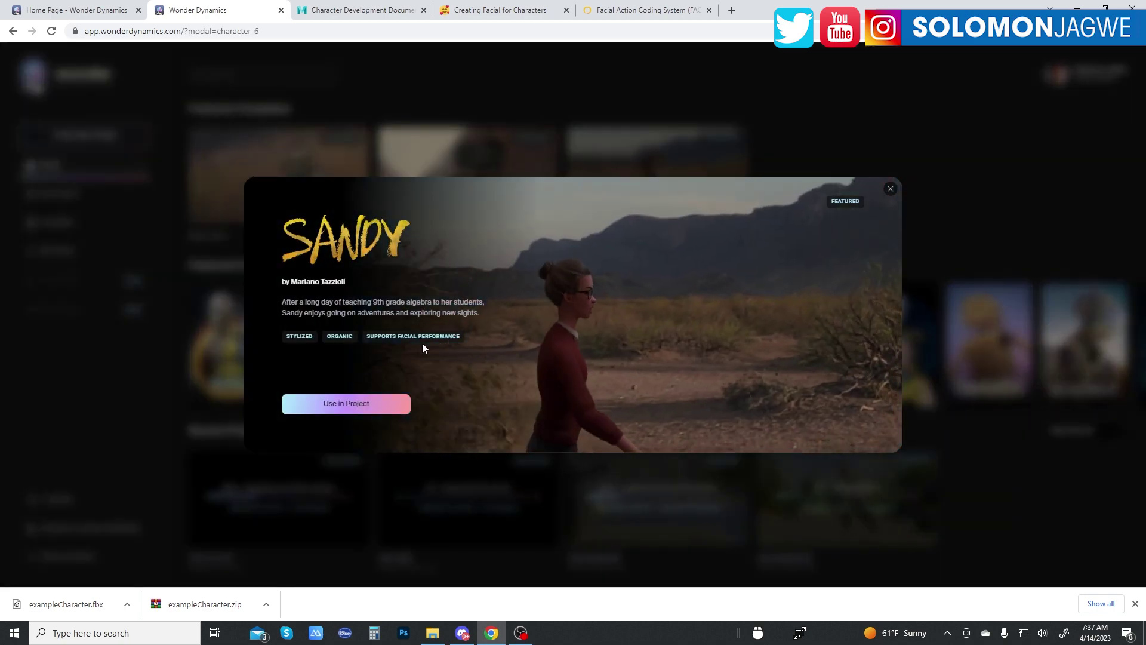
click(891, 190)
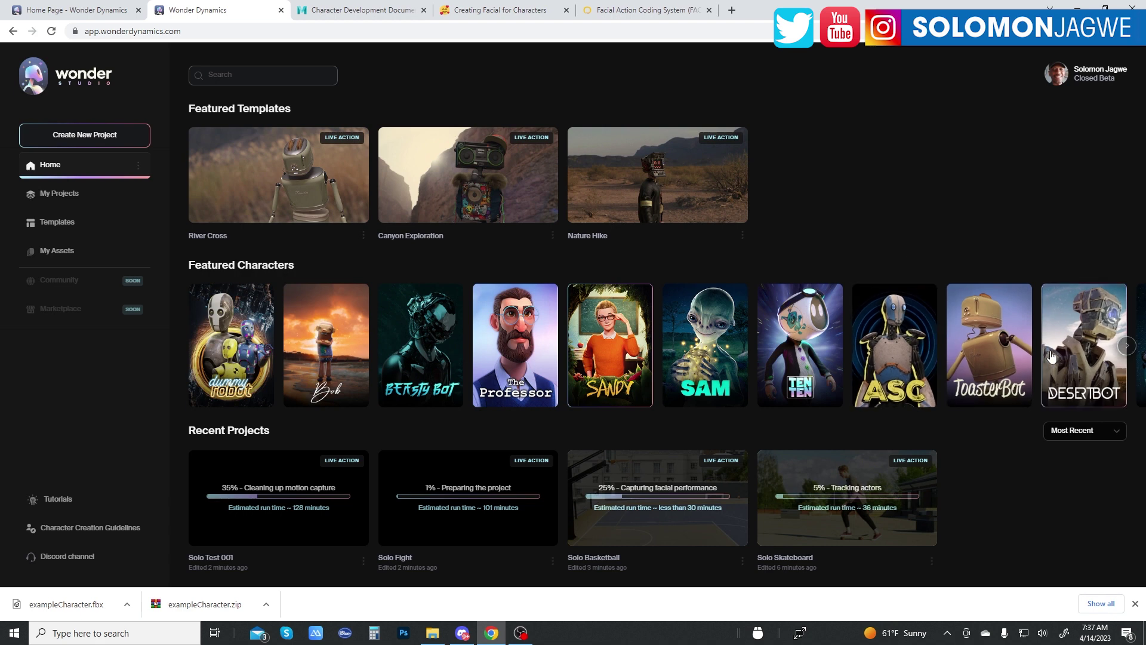
- Page Featured Characters forward to view SAM, then page back to the first cards
click(1128, 346)
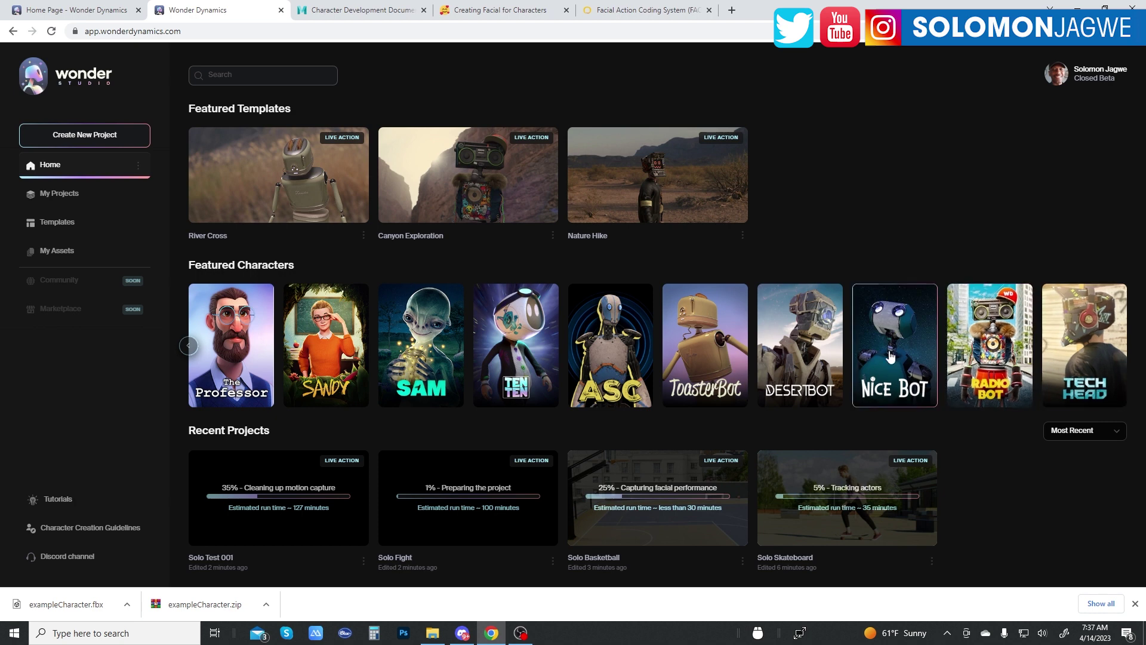
click(429, 352)
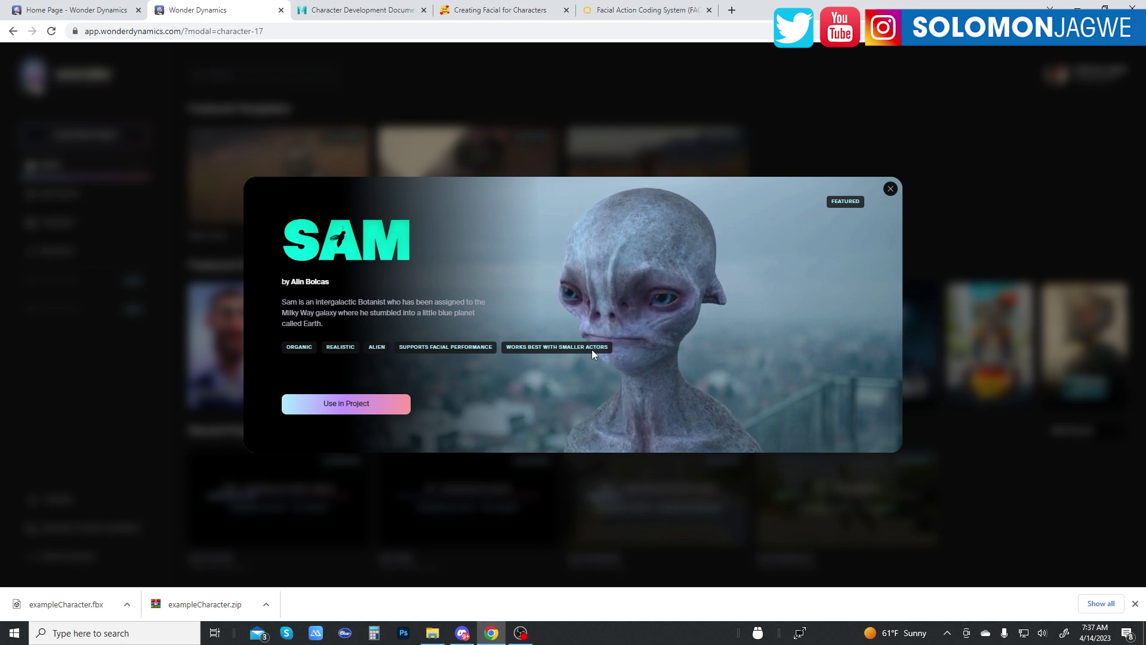
click(892, 190)
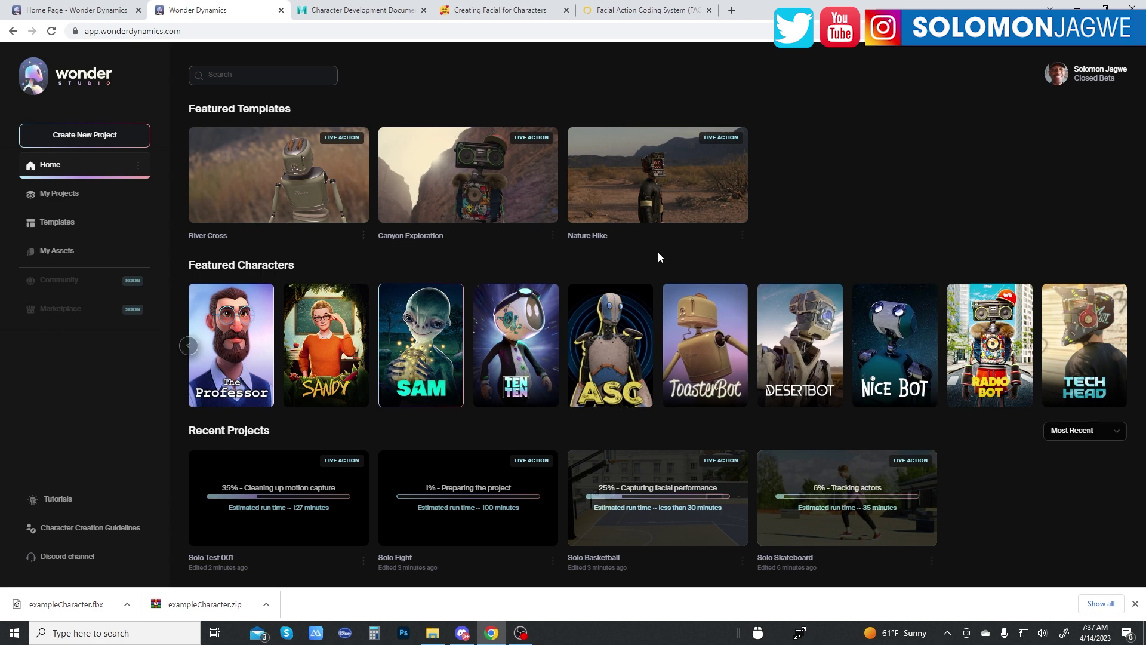
scroll(667, 385, down, 1)
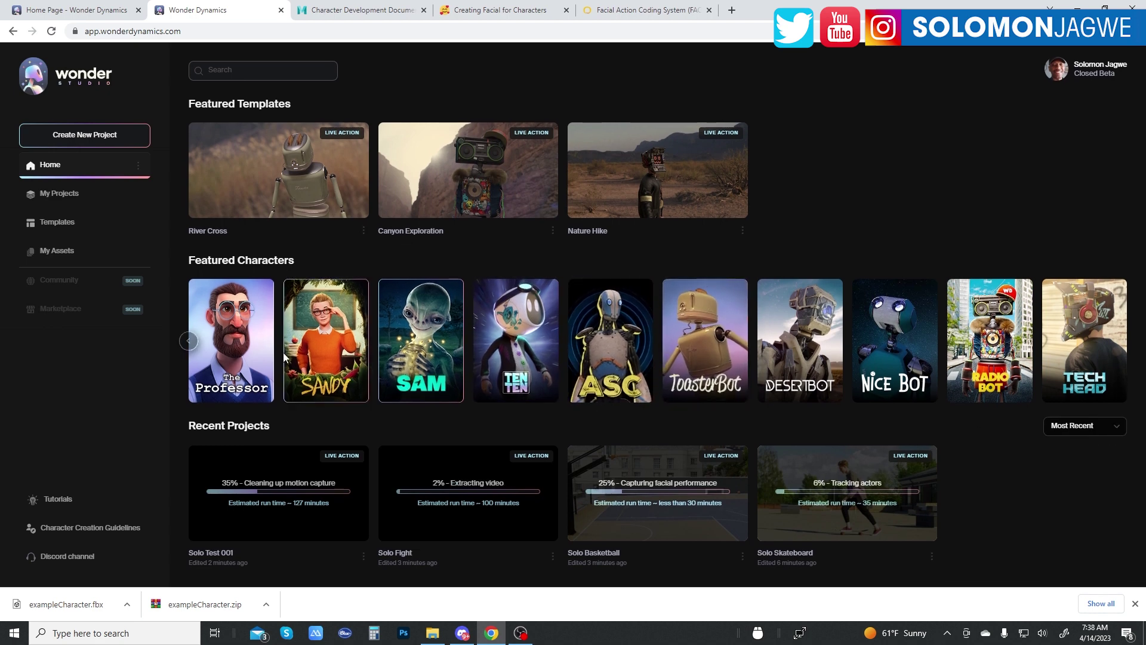
click(187, 343)
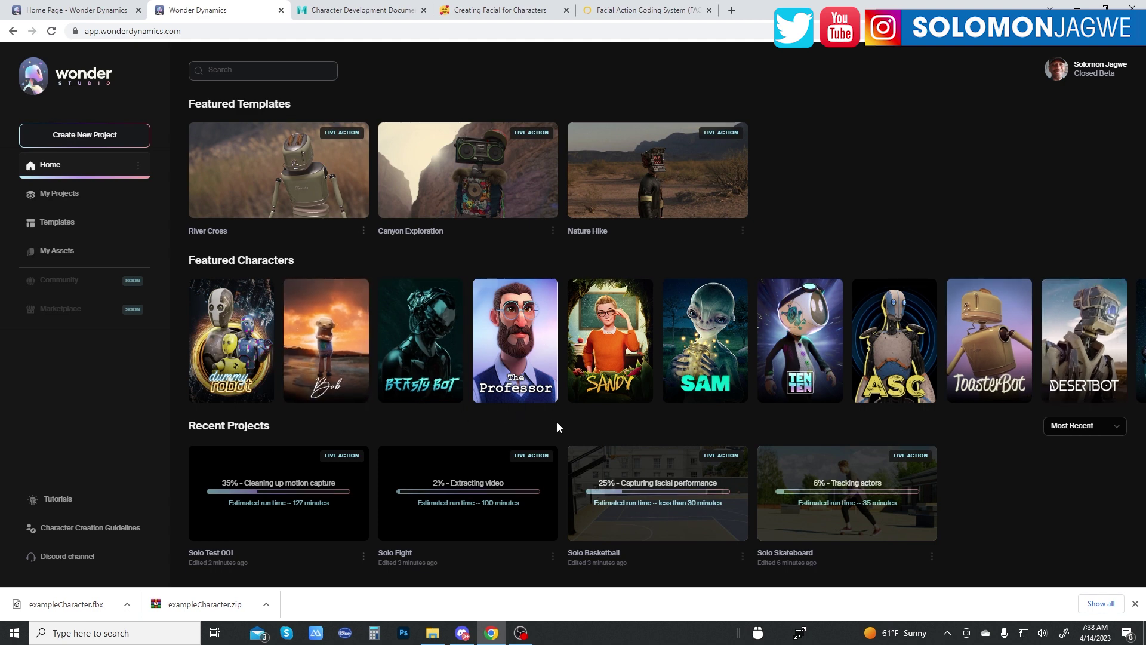
click(392, 17)
click(520, 14)
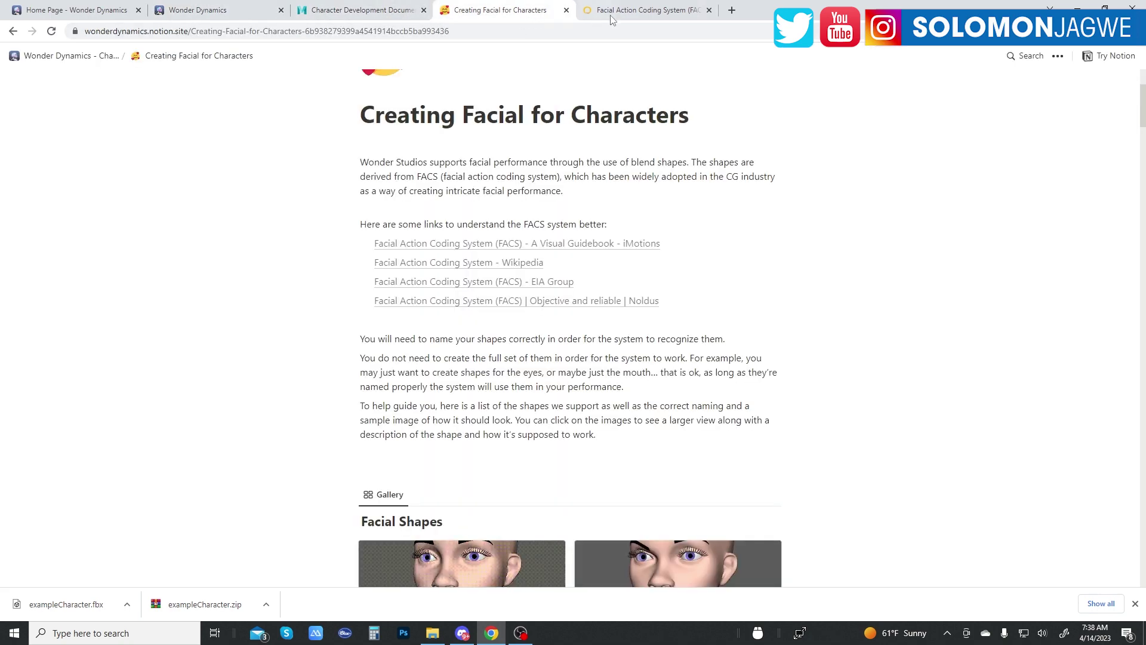
click(628, 13)
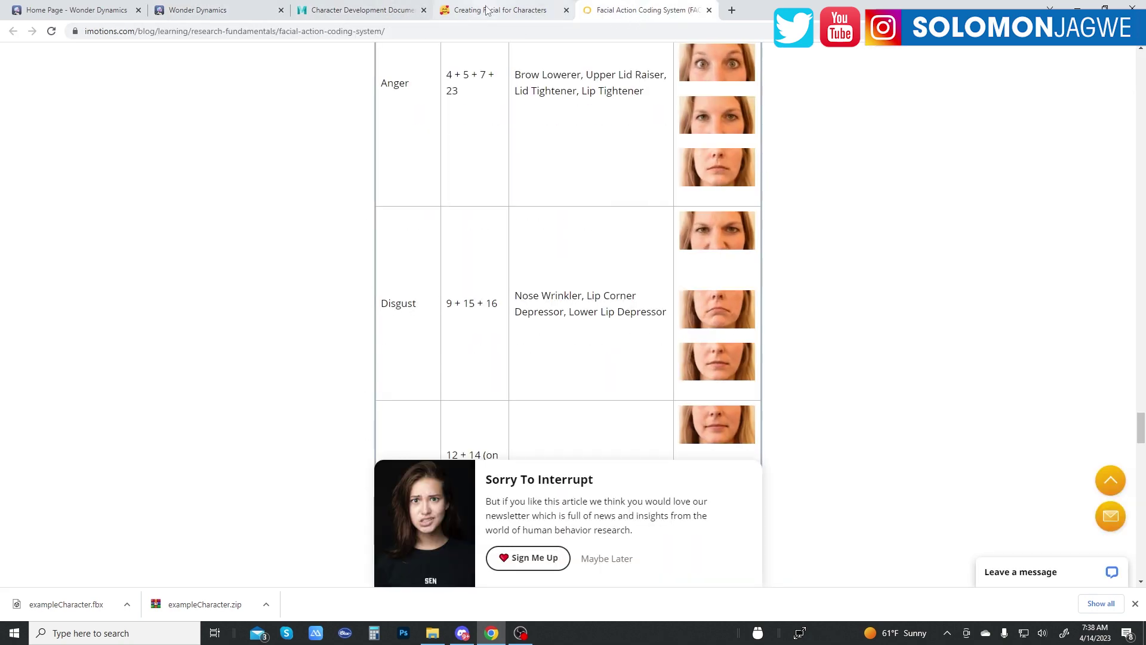
click(466, 12)
click(395, 14)
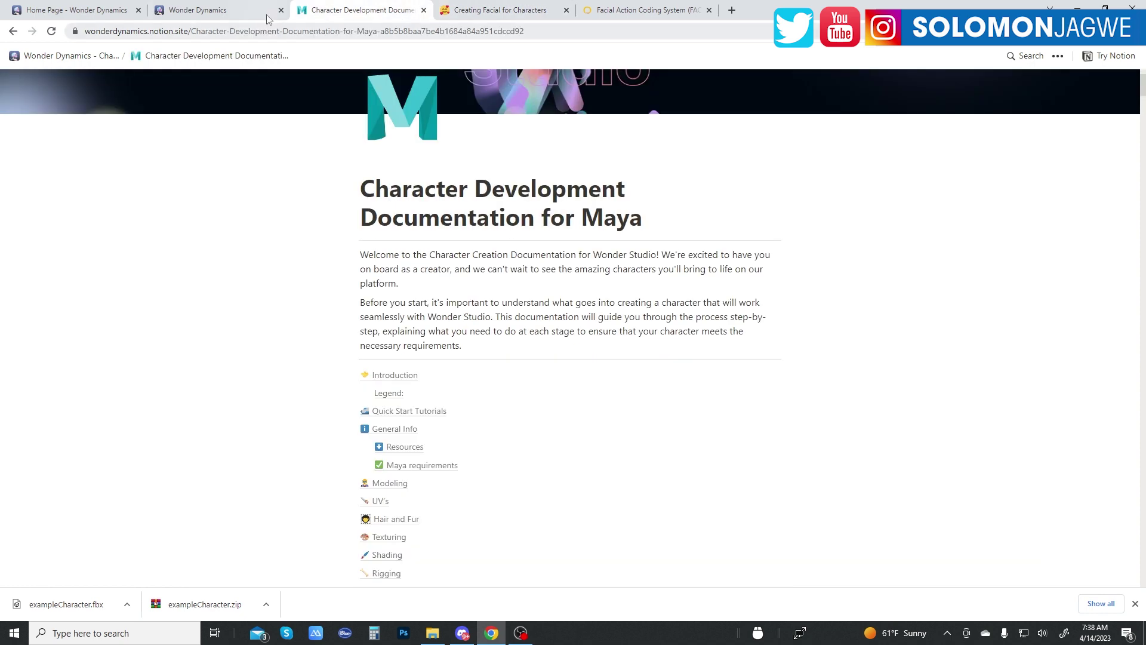
click(215, 11)
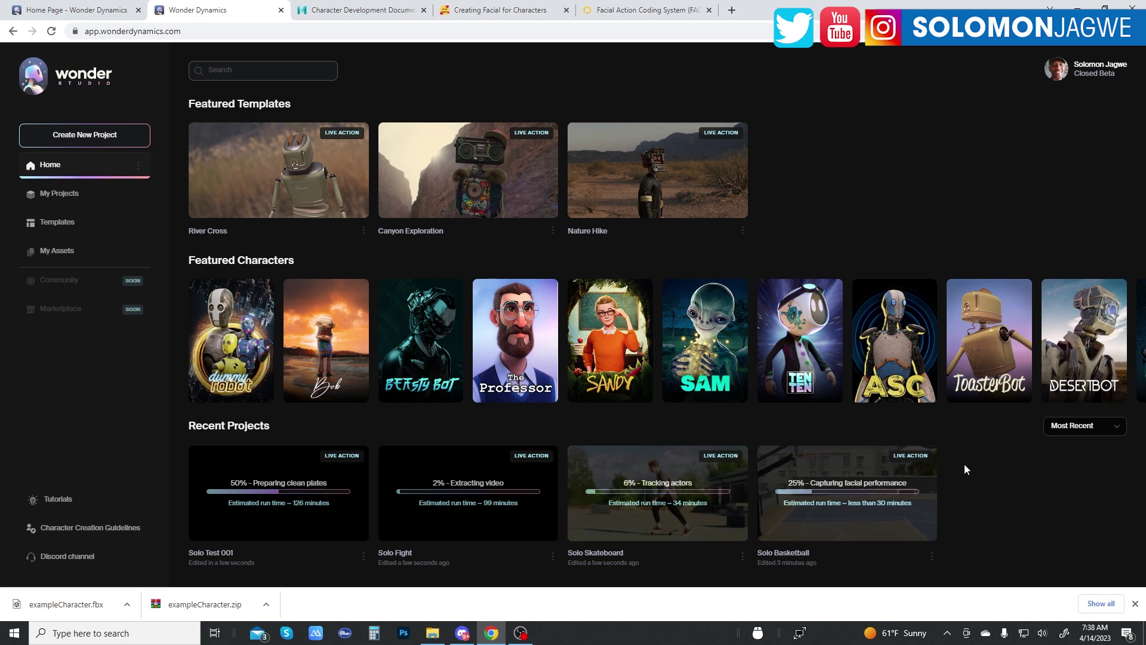
- Open My Projects, skim the Wonder Dynamics marketing page, then return to the projects tab
click(58, 198)
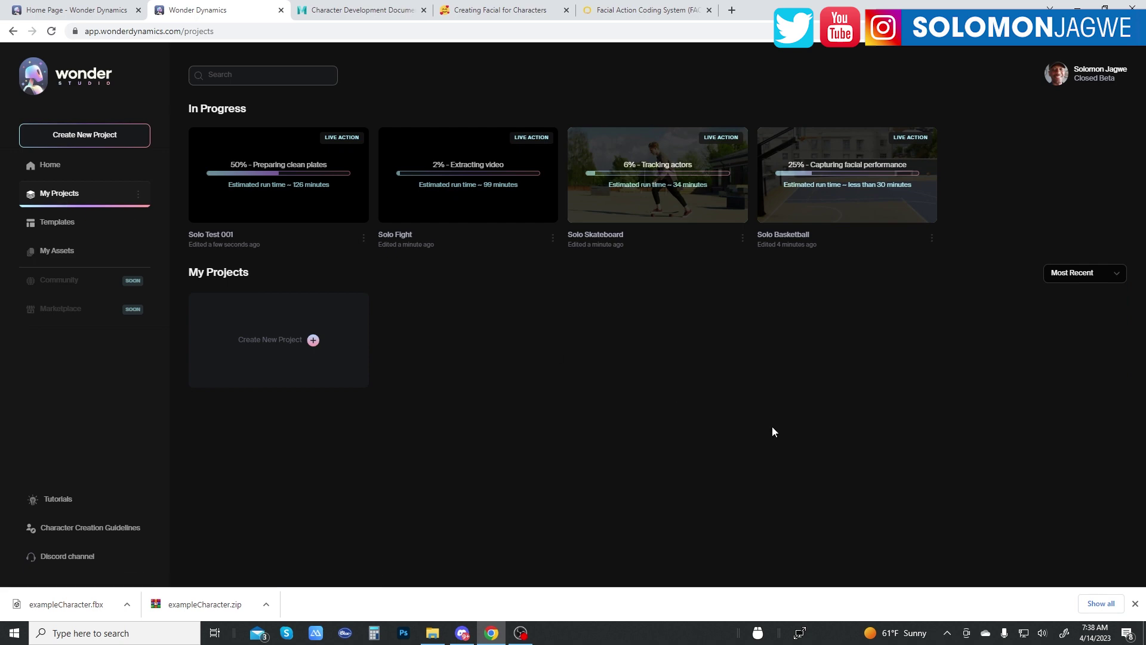
click(85, 17)
scroll(486, 191, down, 15)
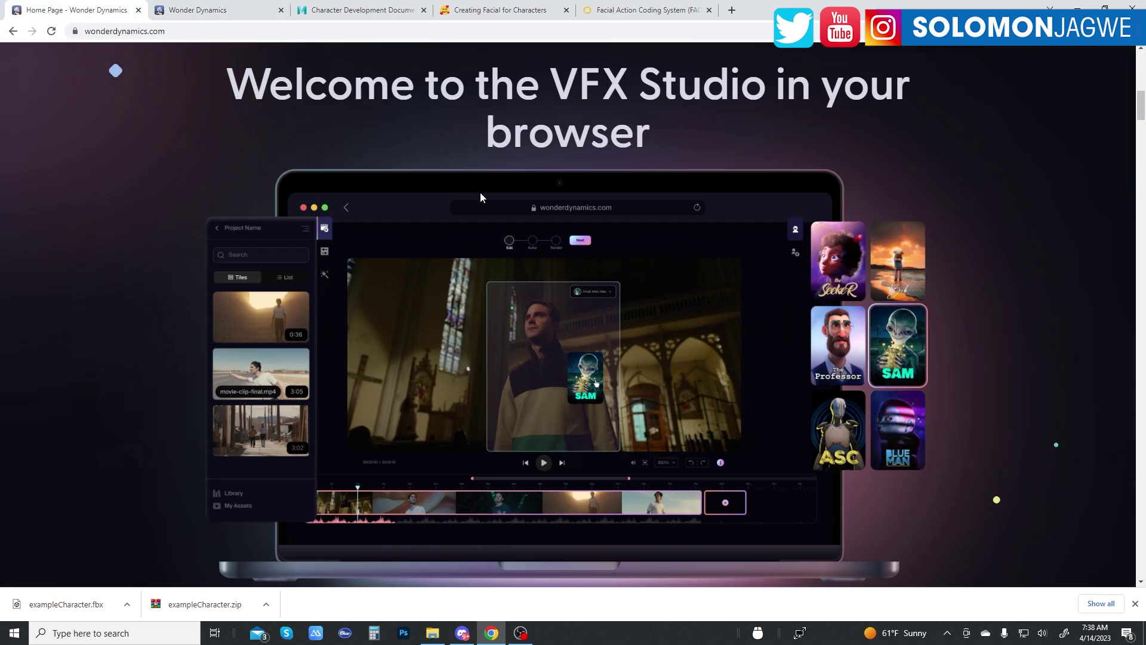
scroll(480, 192, down, 14)
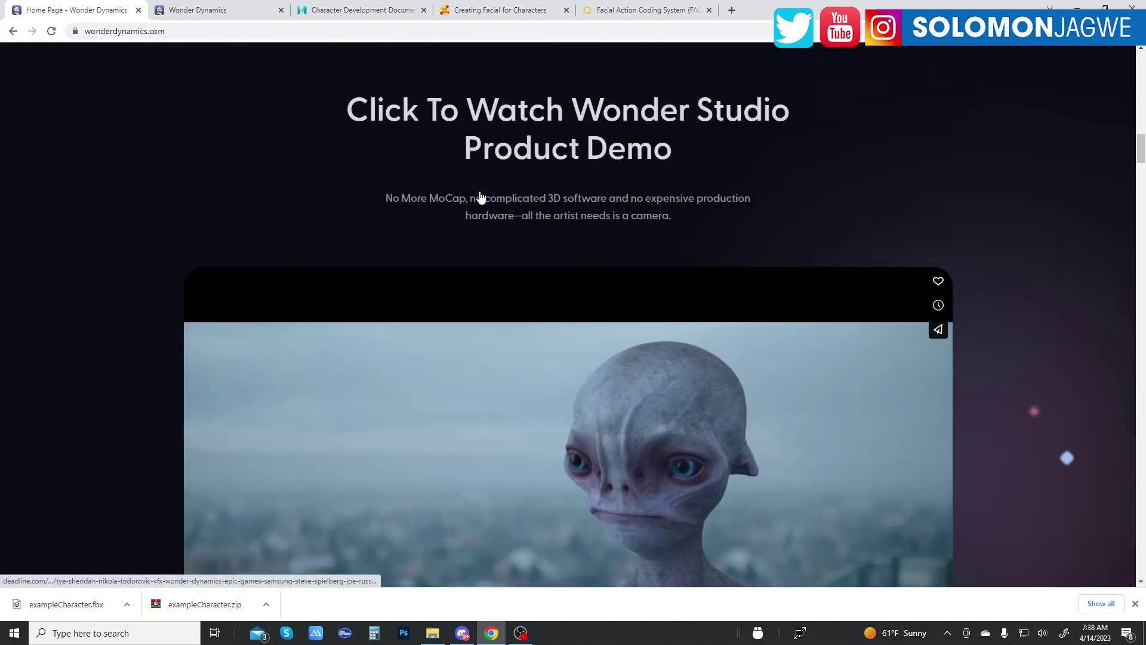
scroll(481, 197, down, 13)
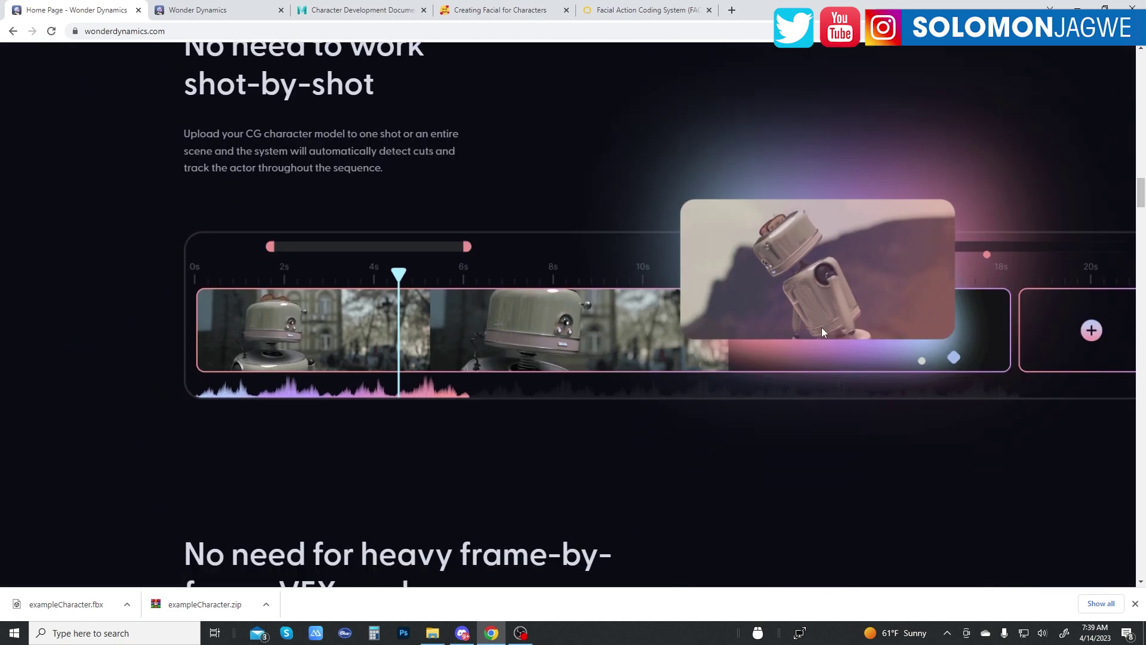
scroll(705, 425, down, 7)
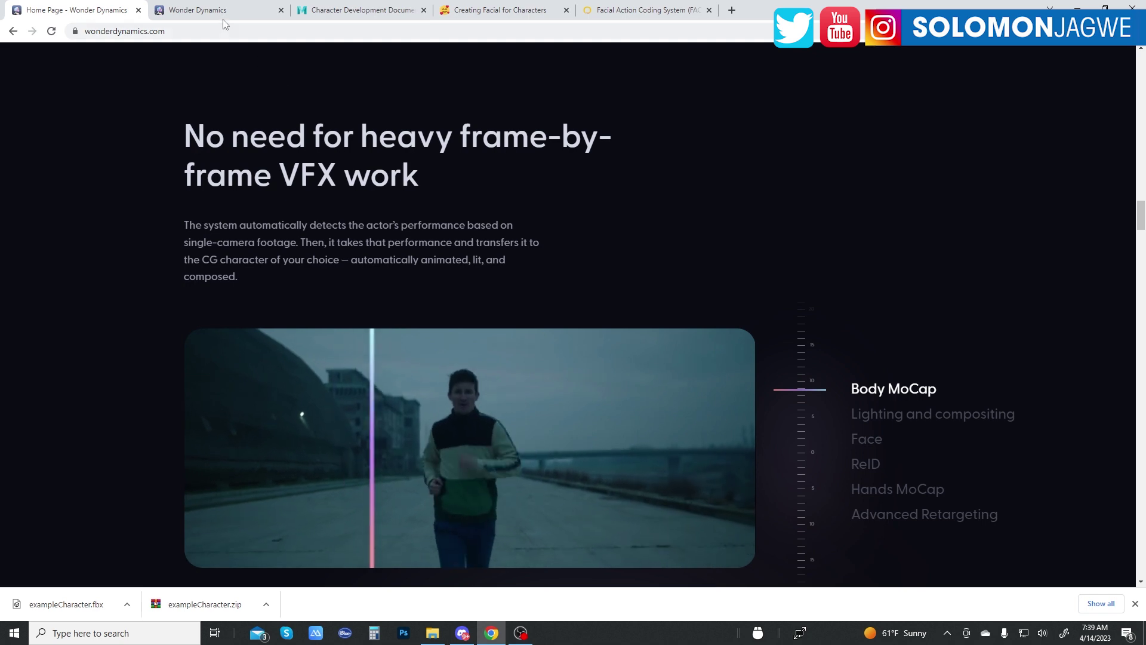
click(221, 11)
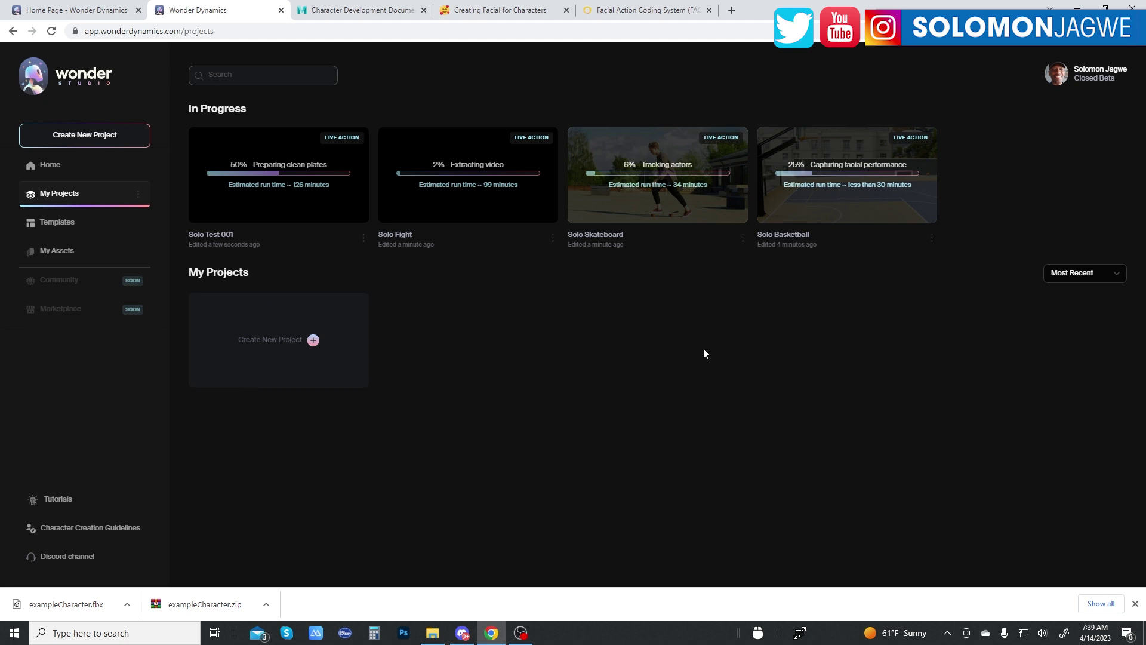
- Switch between Home and My Projects to check the four projects' processing progress
click(50, 166)
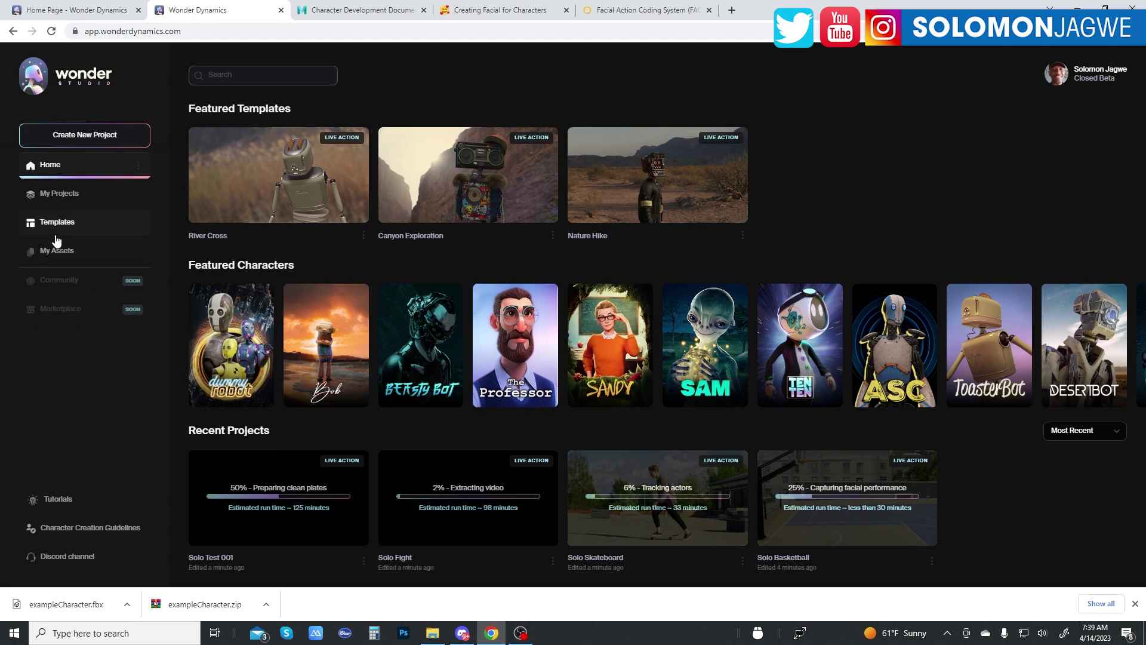
click(63, 199)
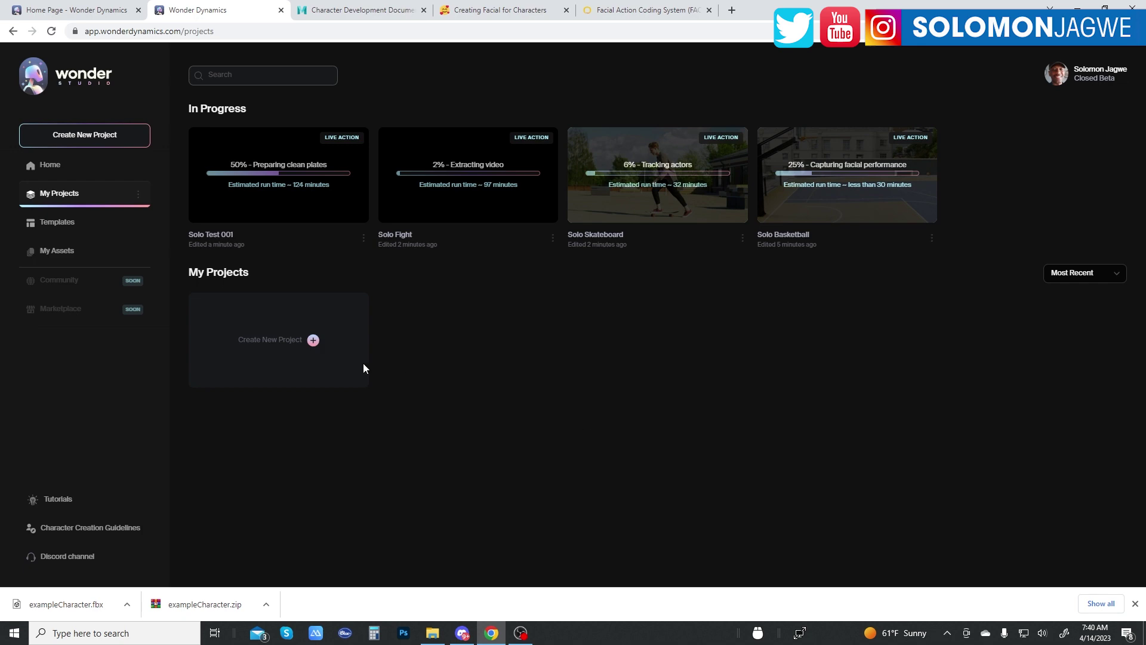
click(59, 169)
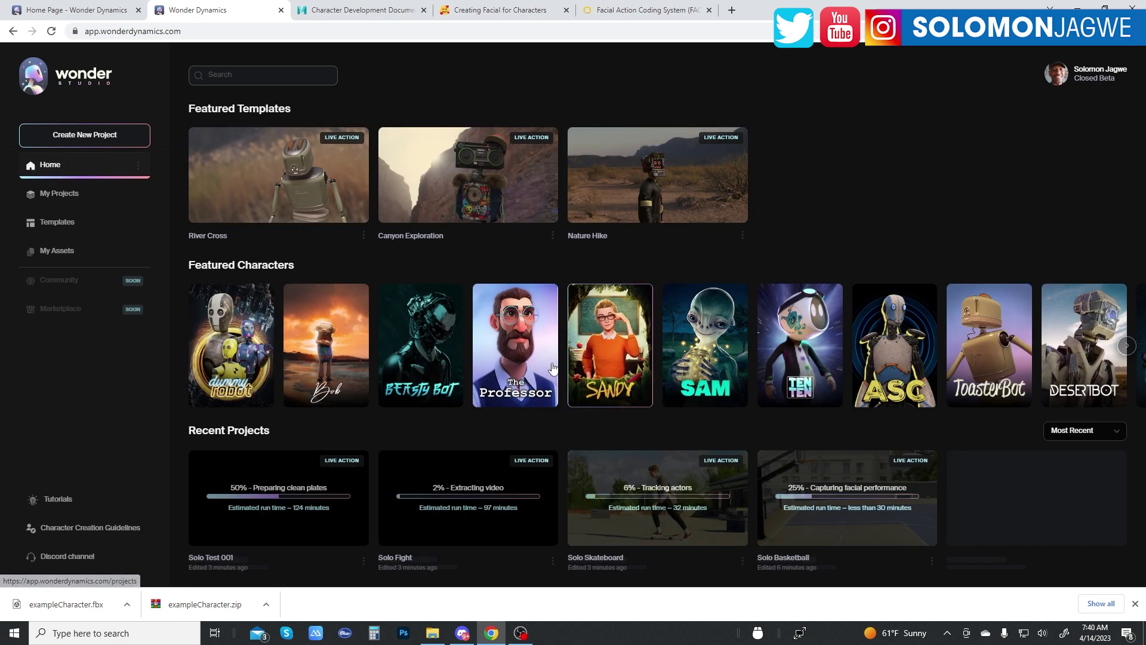